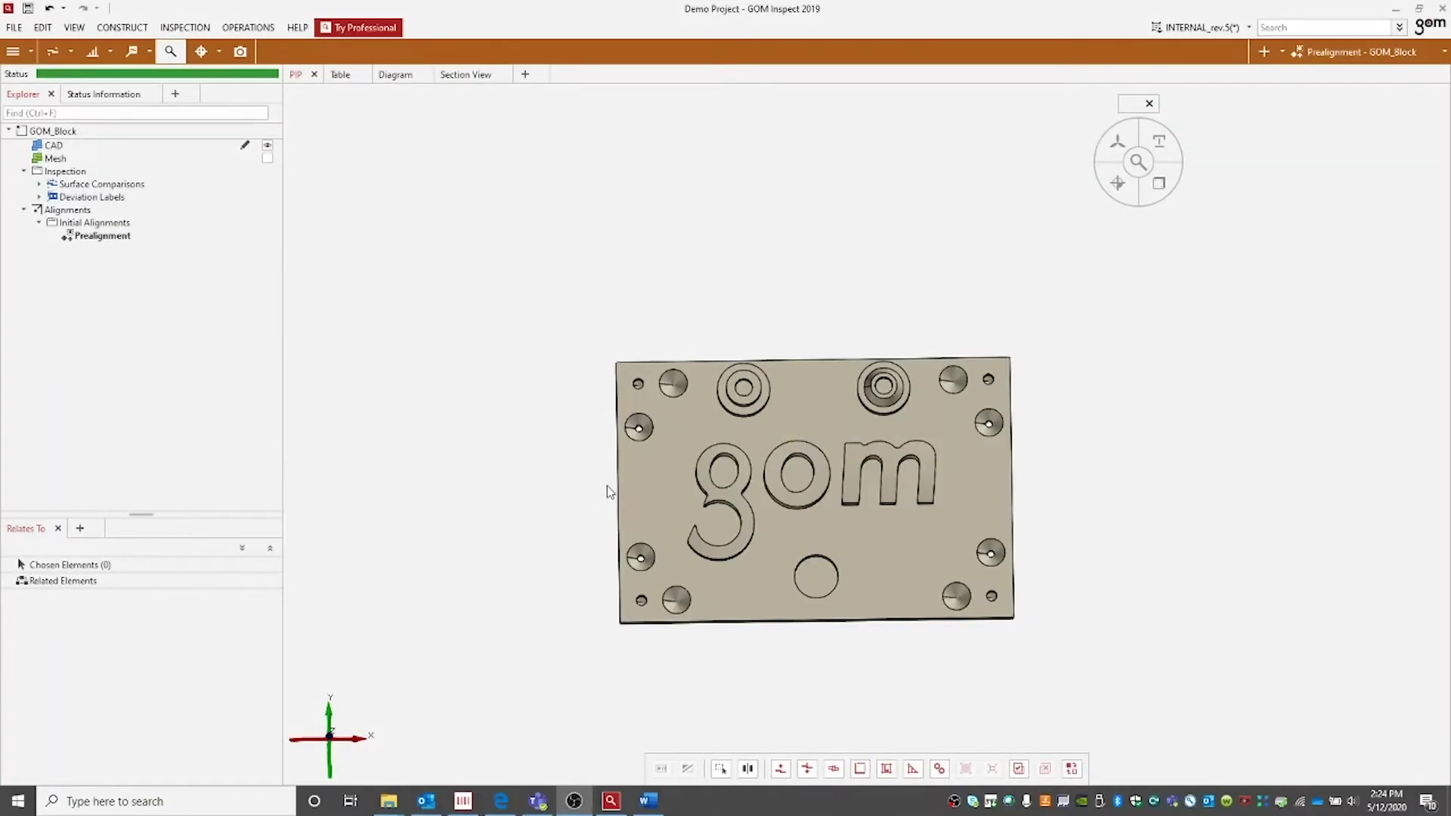
Construct a nominal auto circle on the rim of the central hole in the block's upper-left stepped boss
left_click_drag(609, 489, 662, 458)
scroll(662, 458, "up", 2)
scroll(662, 458, "up", 2)
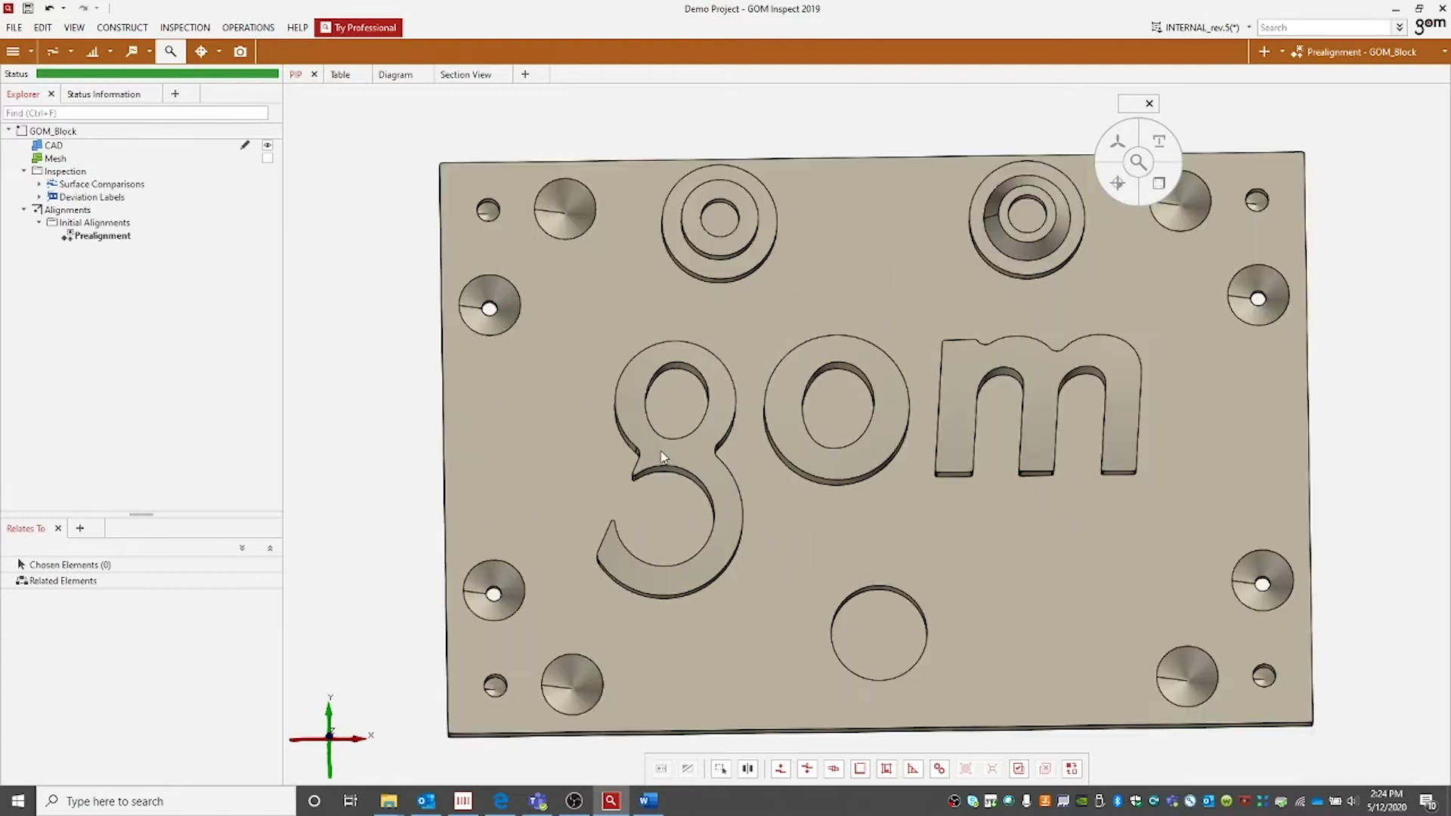
scroll(662, 458, "down", 1)
middle_click_drag(709, 454, 637, 451)
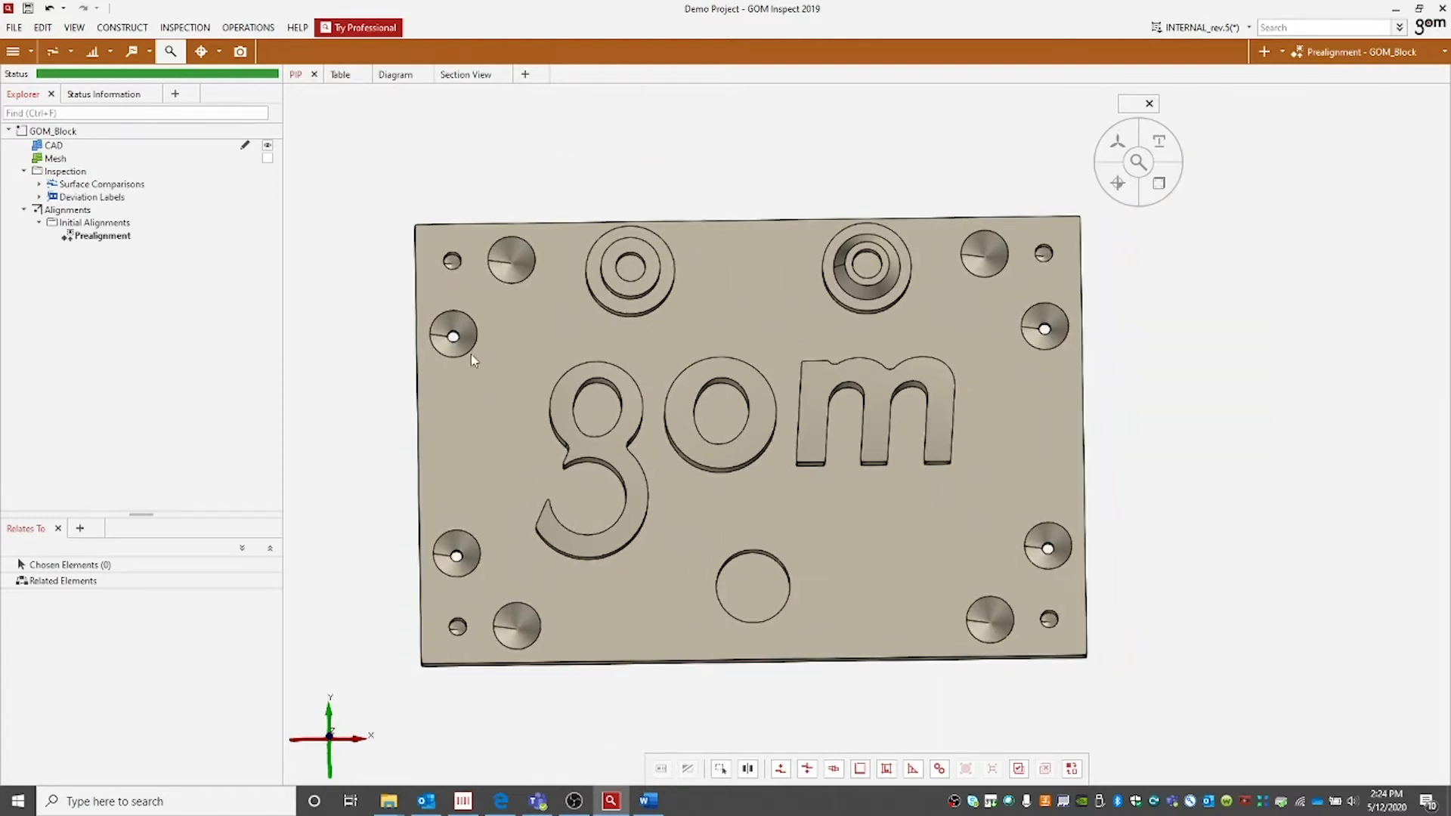
left_click(128, 29)
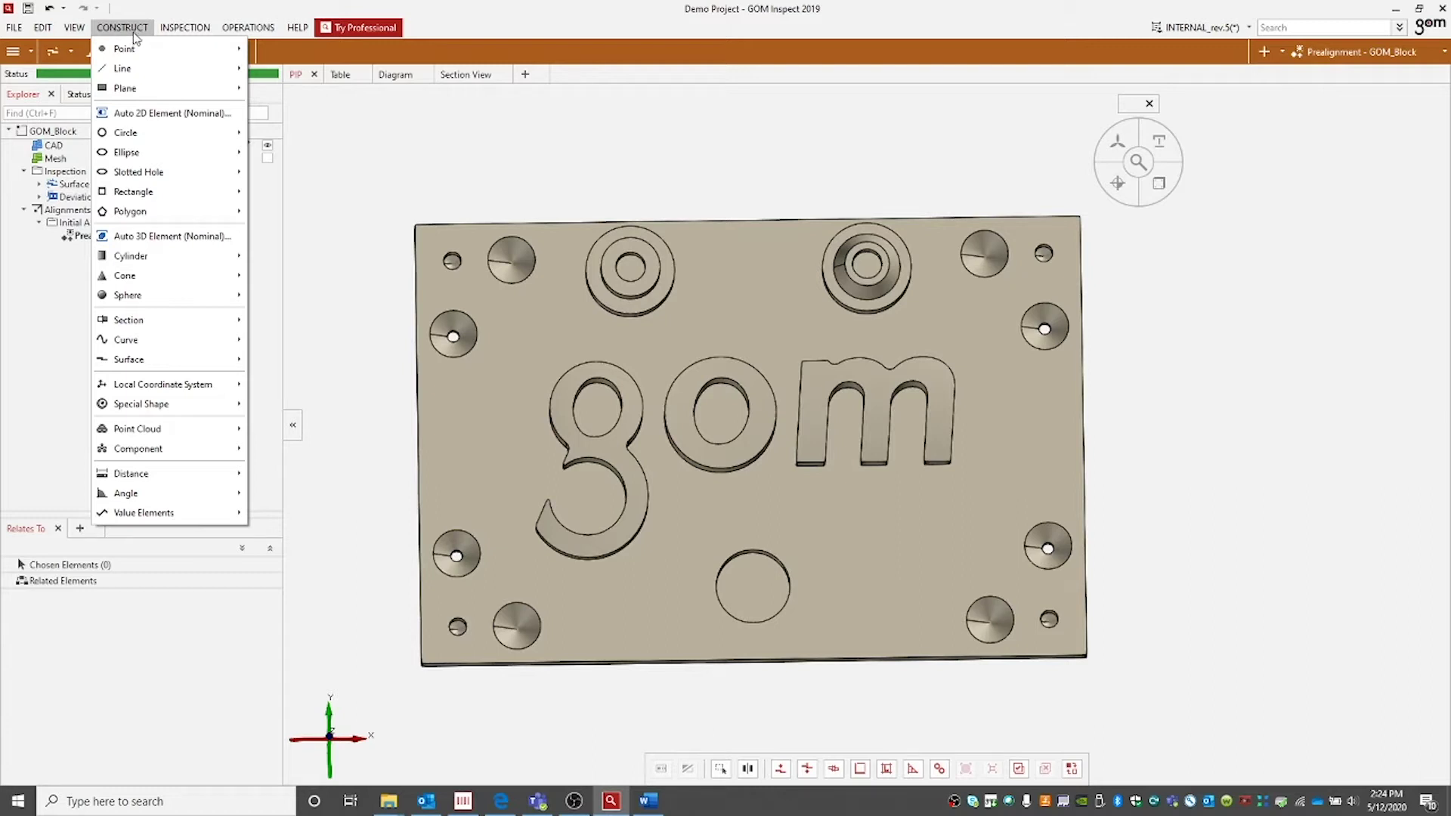
mouse_move(201, 137)
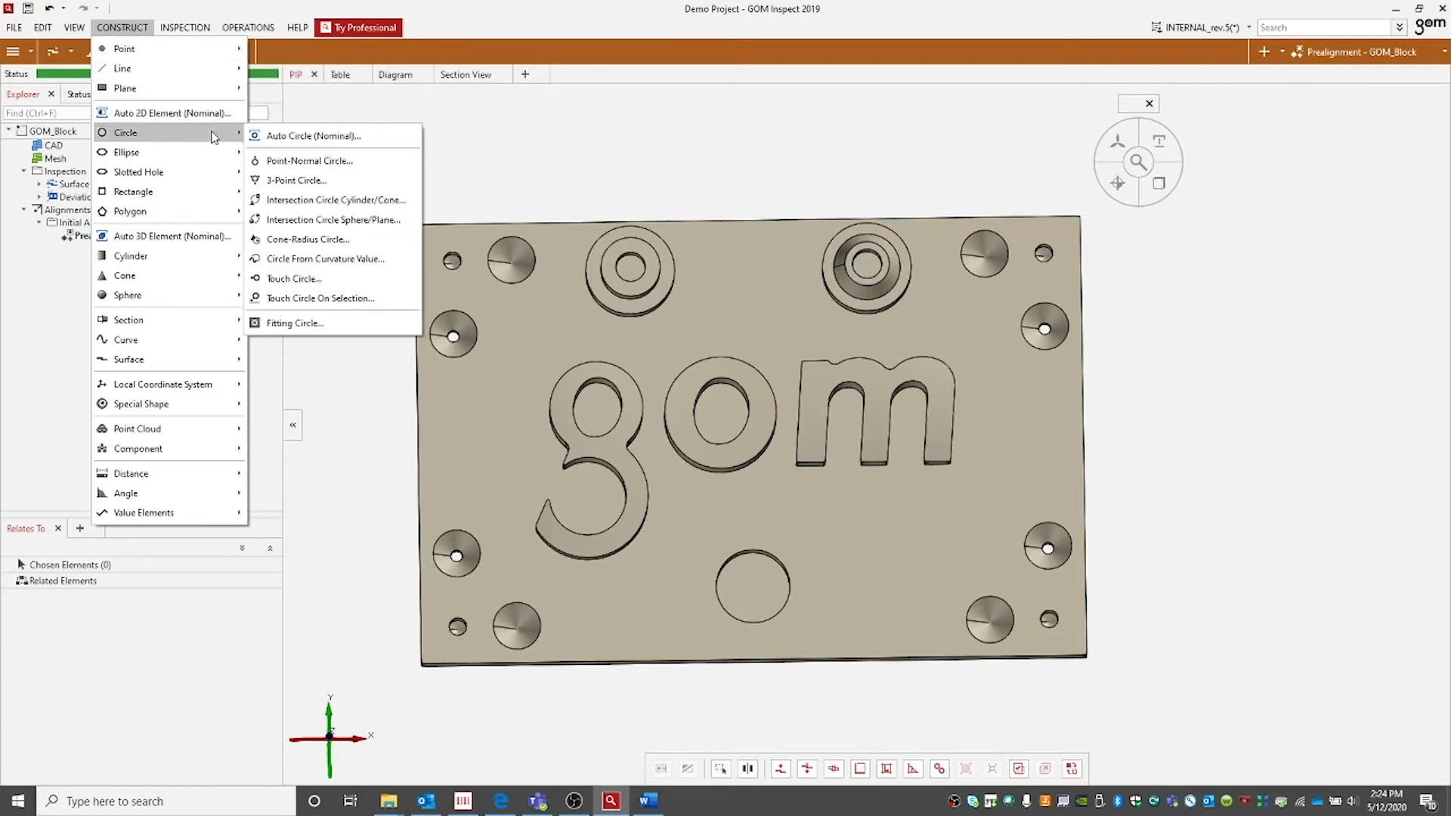
left_click(312, 142)
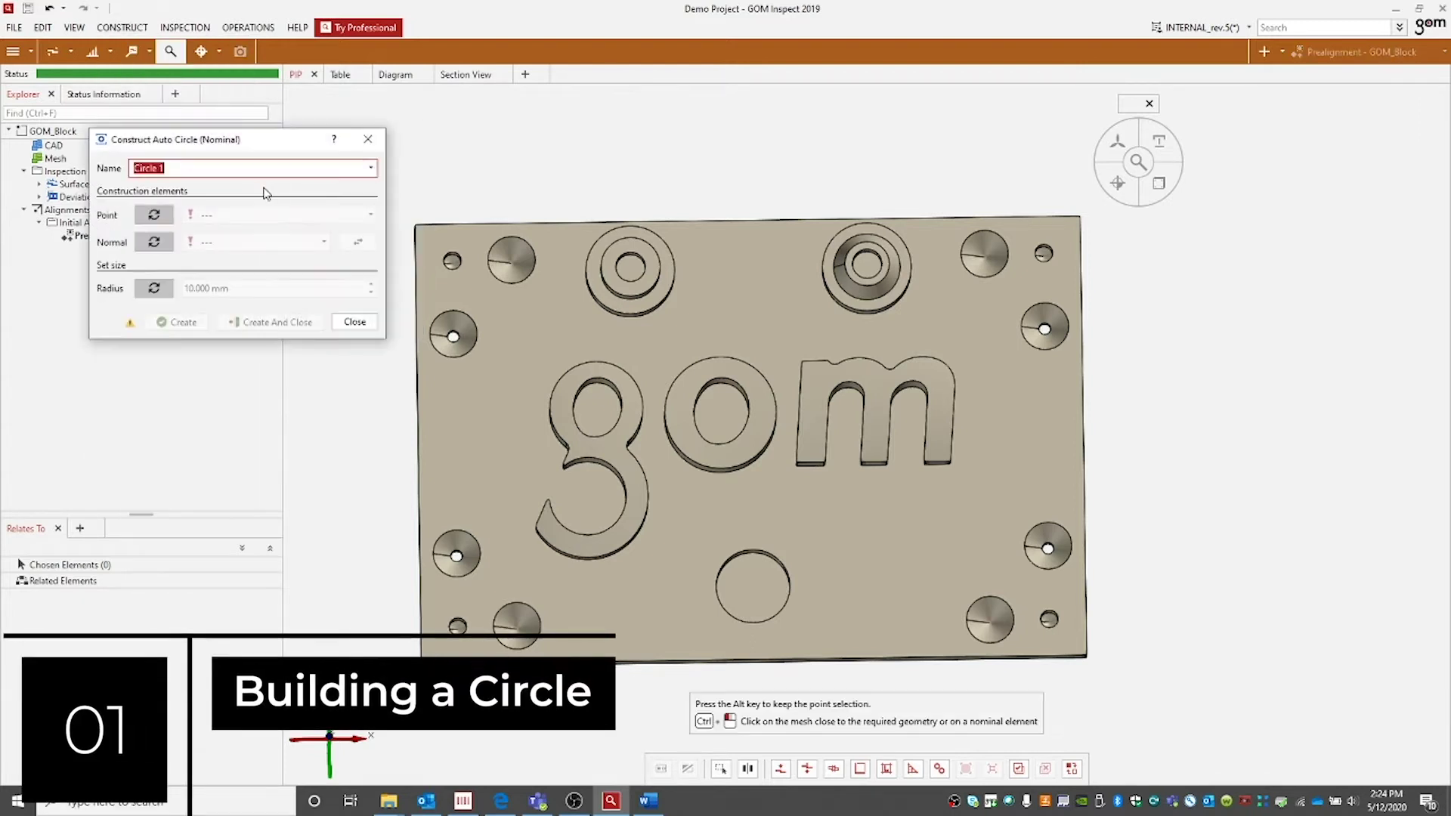
right_click_drag(569, 299, 627, 330)
left_click_drag(627, 331, 622, 306)
scroll(681, 285, "up", 5)
scroll(680, 283, "up", 6)
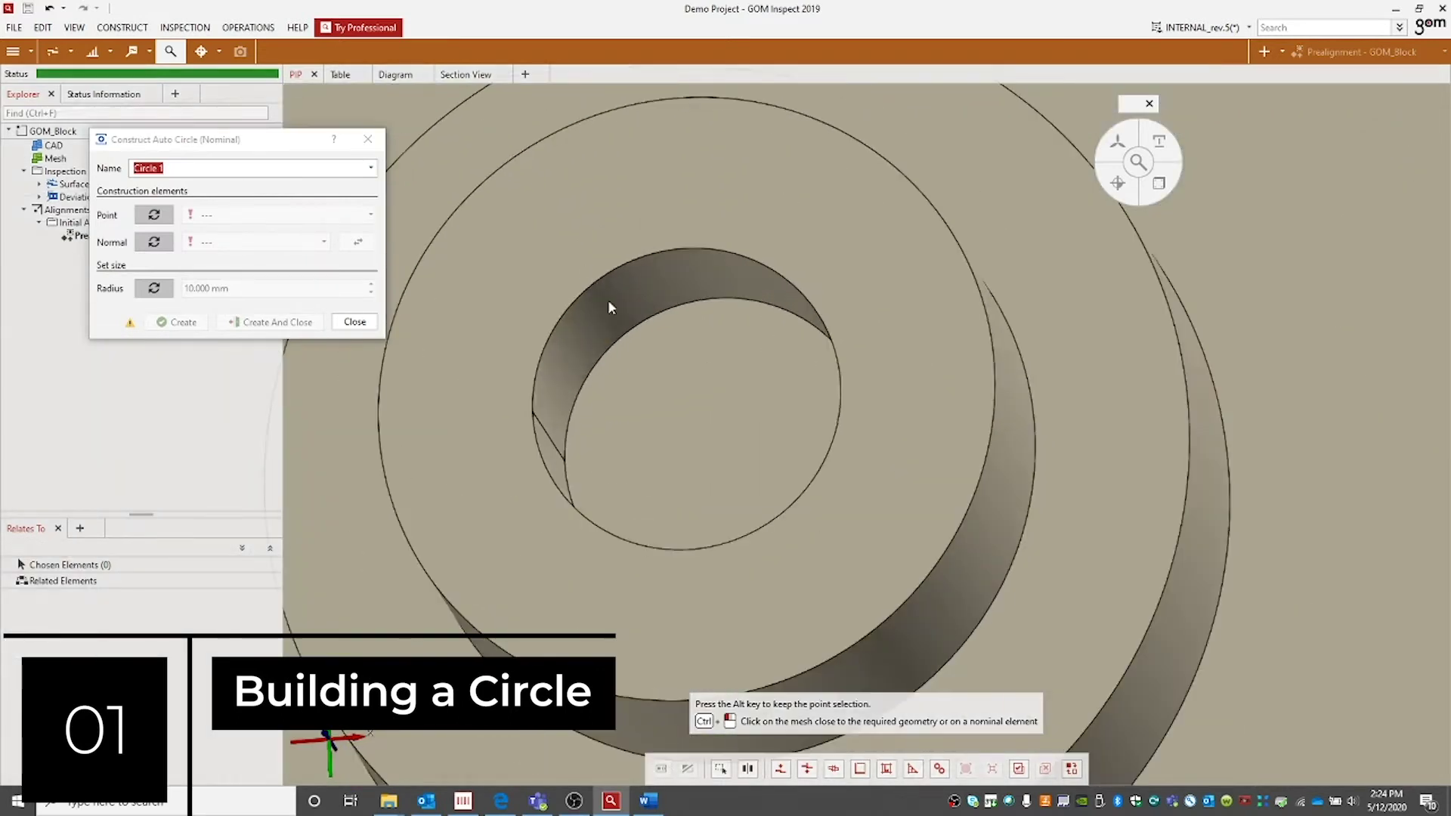
right_click_drag(624, 324, 615, 351)
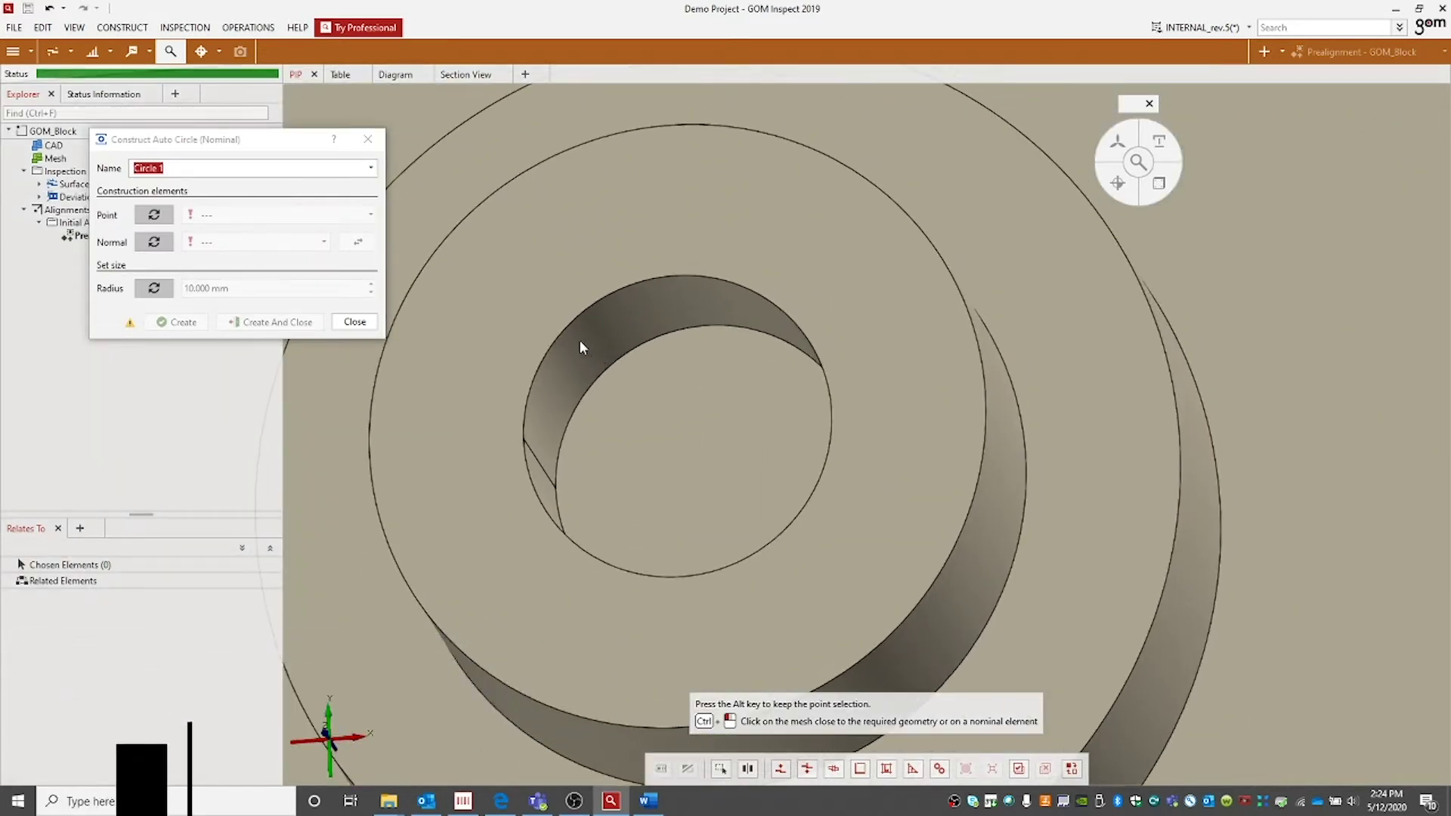
left_click(560, 331, "ctrl")
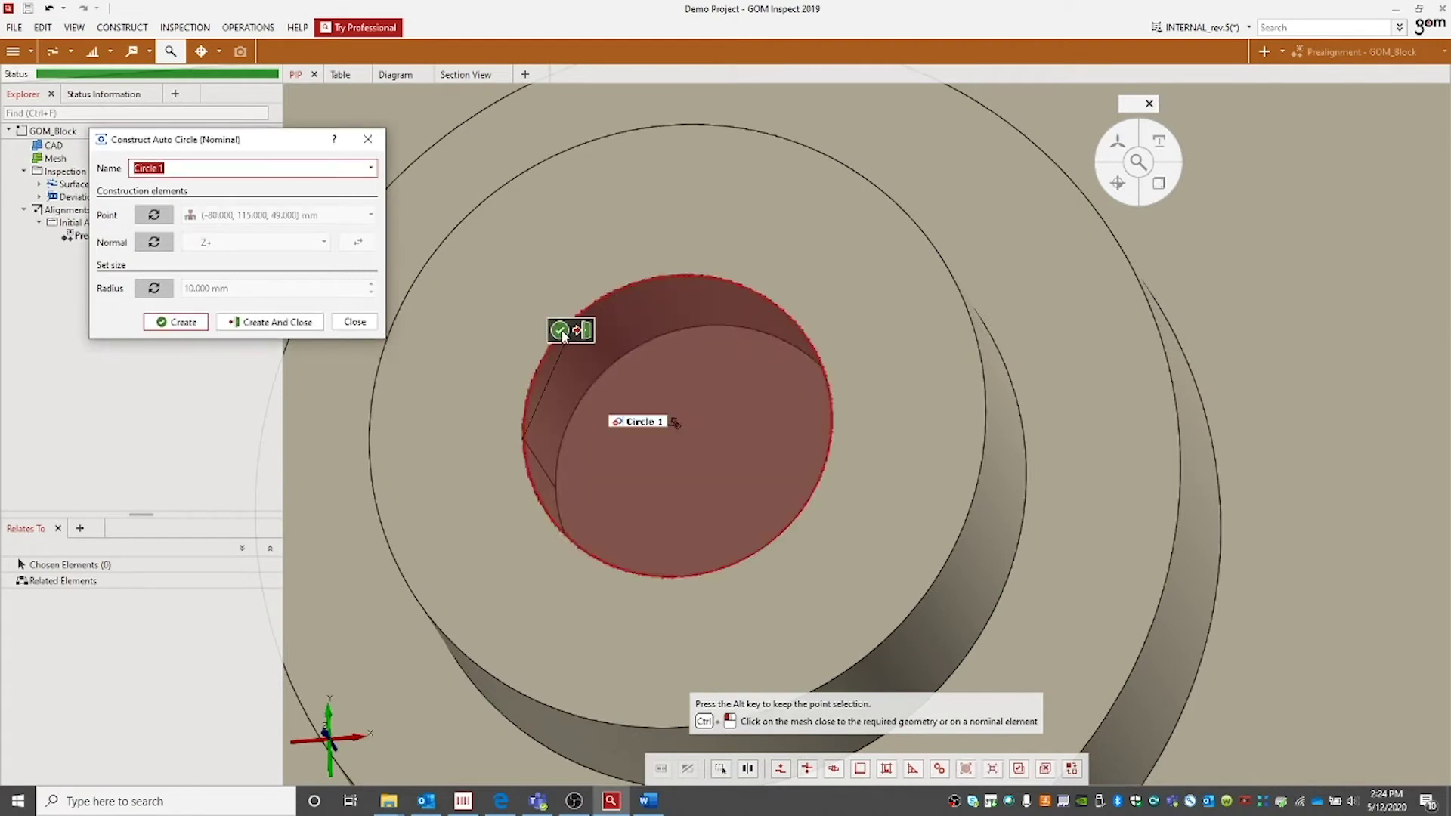
left_click_drag(847, 327, 882, 355)
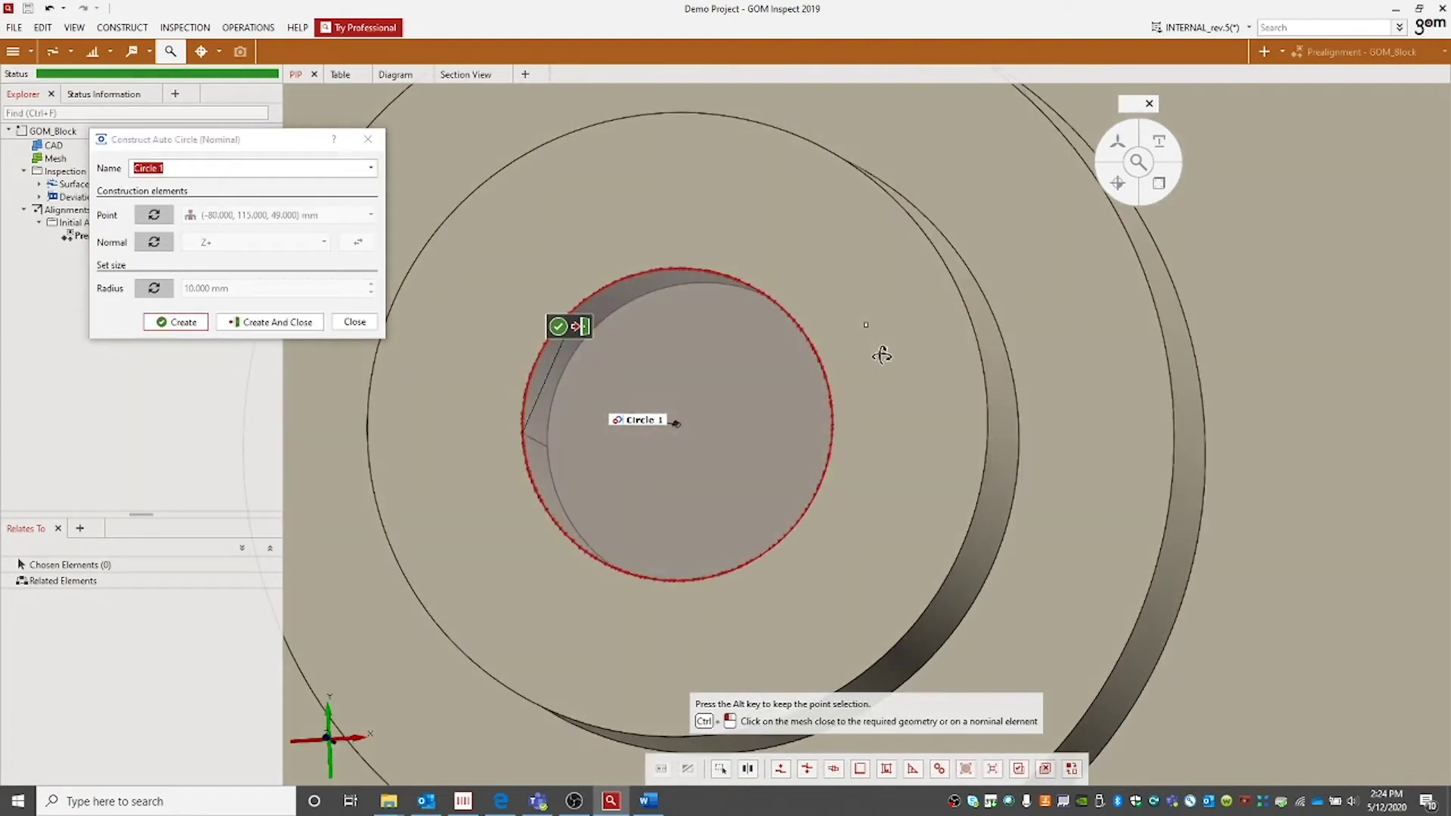
left_click(584, 327)
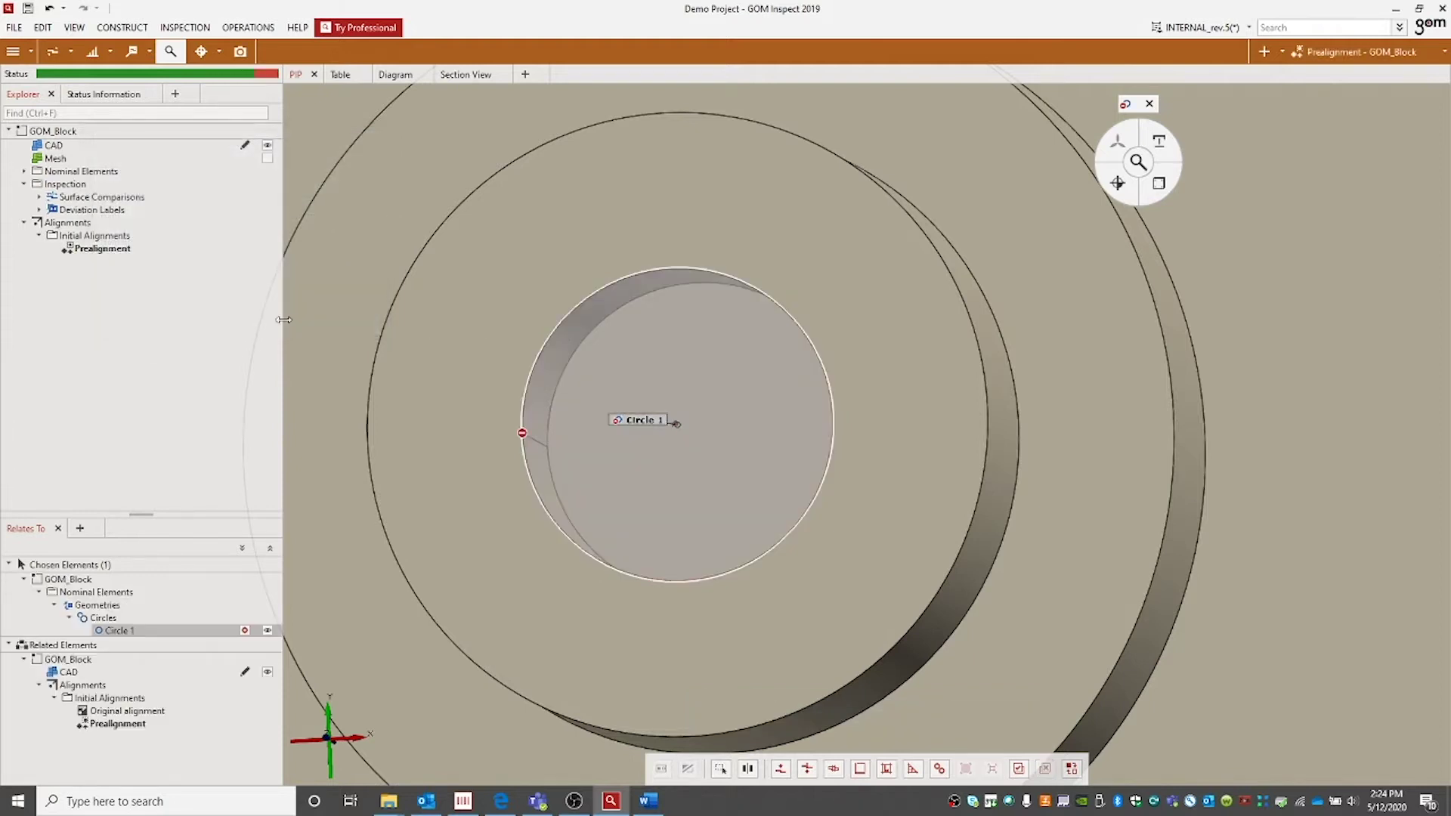
Assign the Projected Offset Section measuring principle to the circle, using the automatic actual element and an inside section
left_click_drag(890, 319, 917, 312)
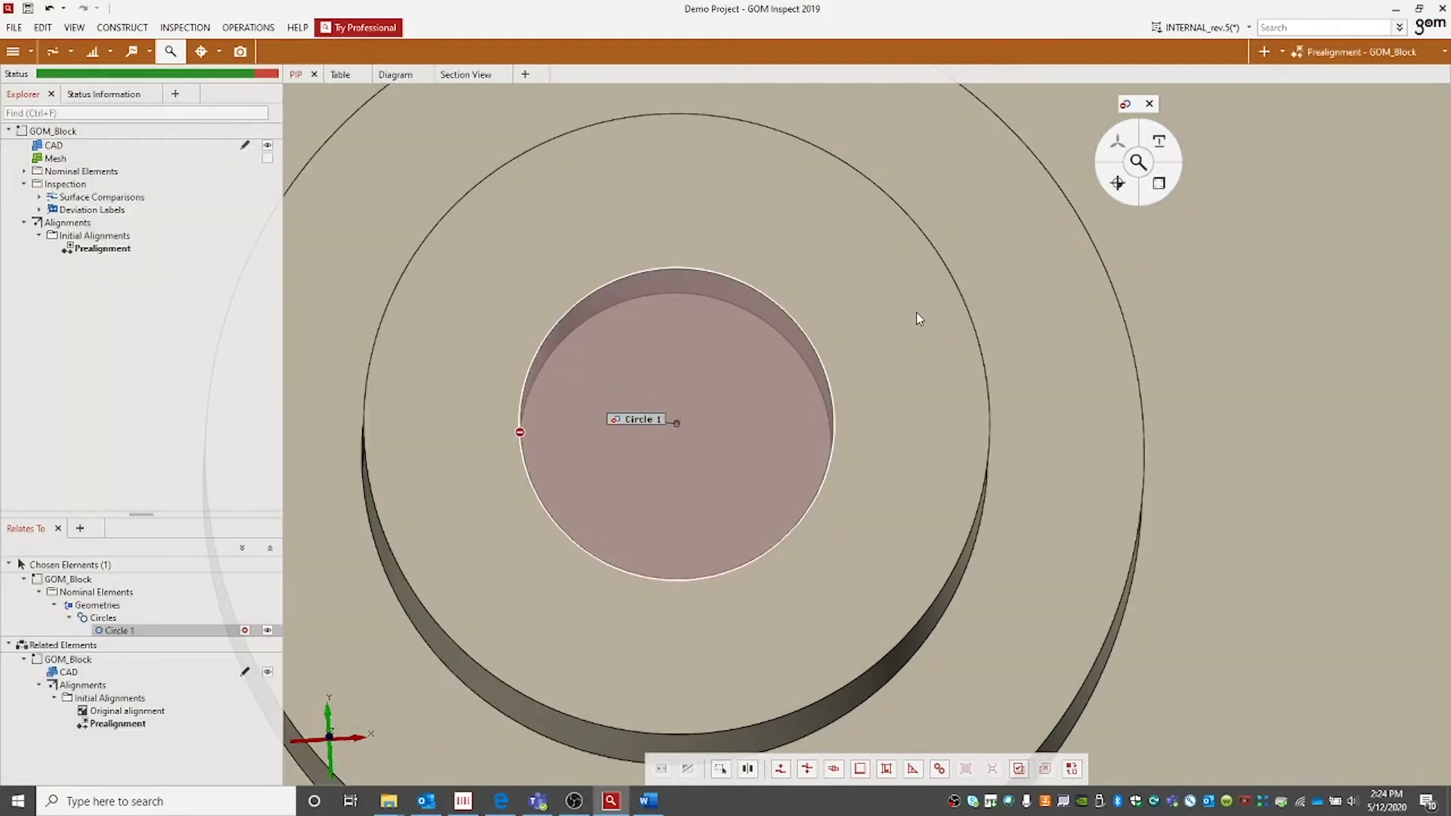
left_click(1151, 138)
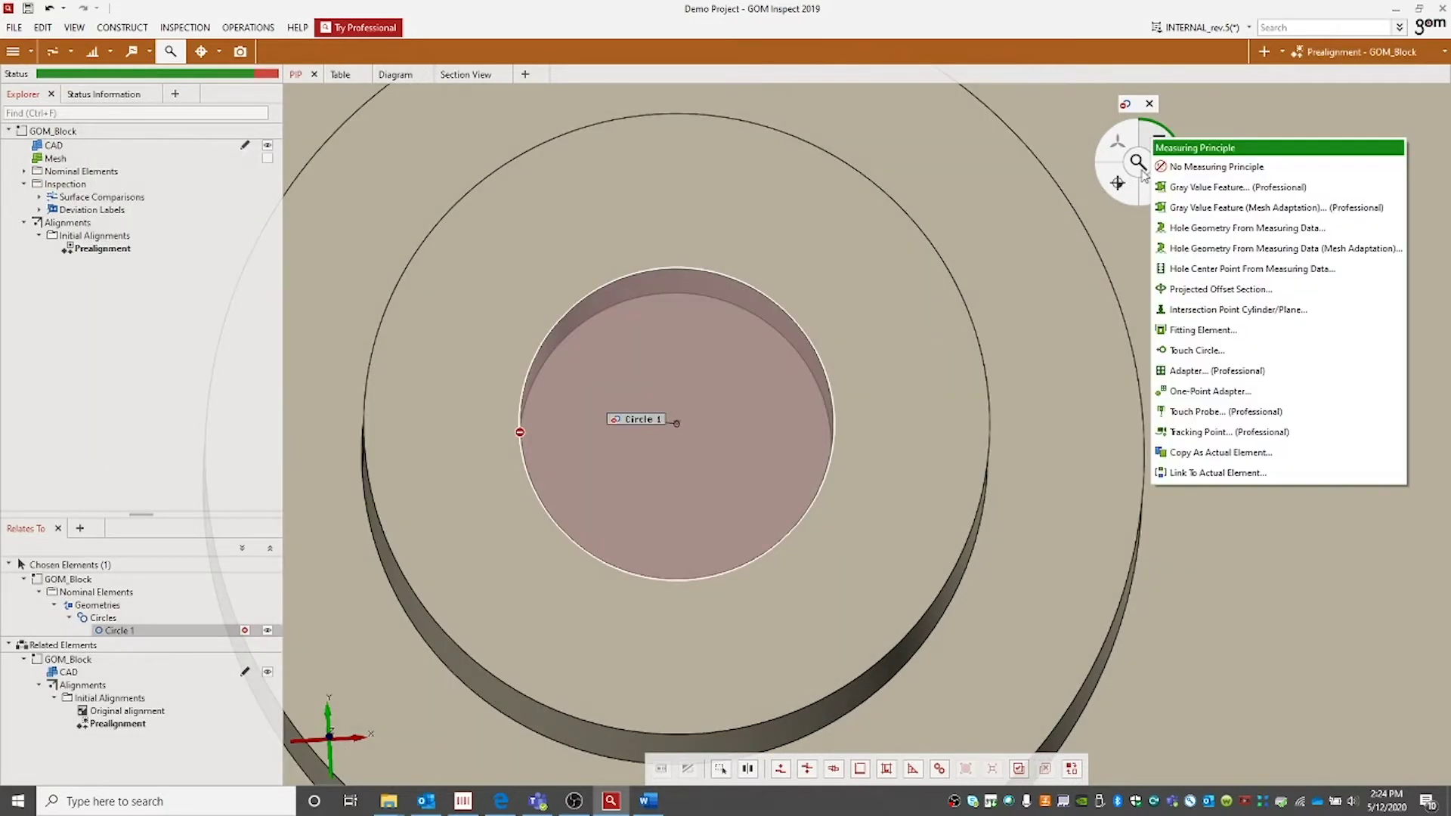
left_click(1231, 289)
left_click_drag(952, 301, 1020, 369)
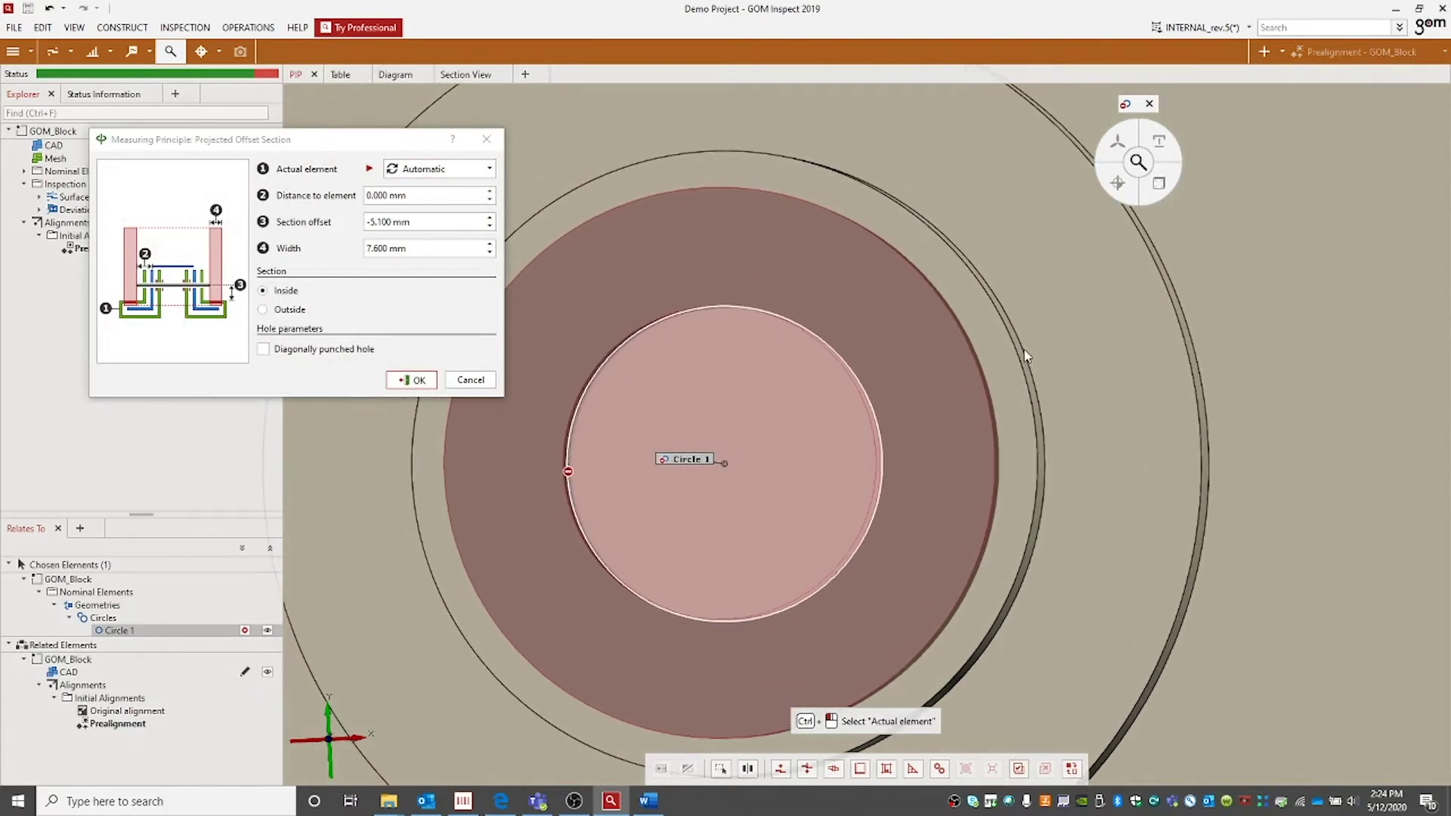
mouse_move(1025, 355)
left_mouse_down()
mouse_move(1043, 317)
mouse_move(1019, 309)
mouse_move(1017, 334)
left_mouse_up()
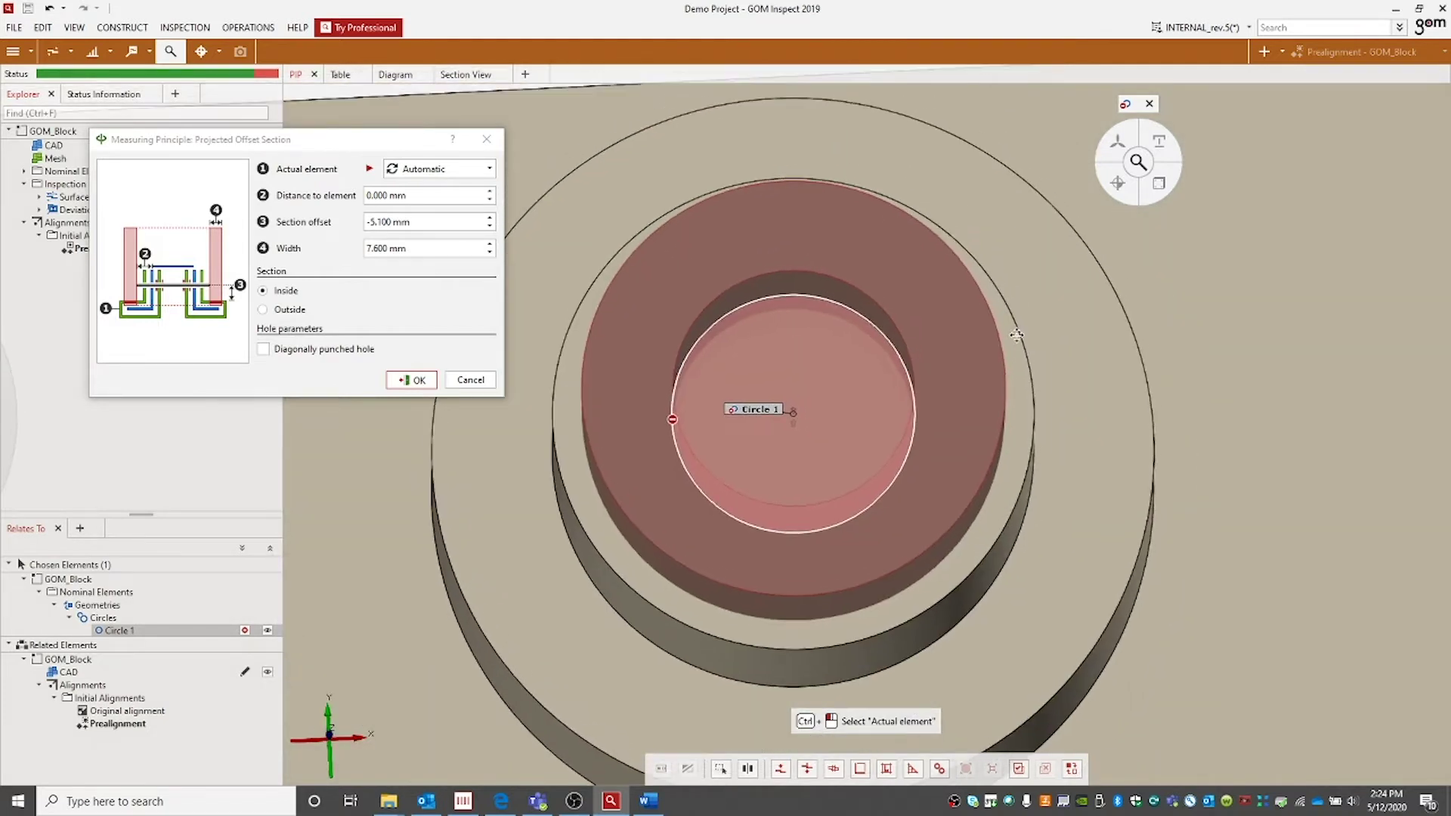
left_click(400, 382)
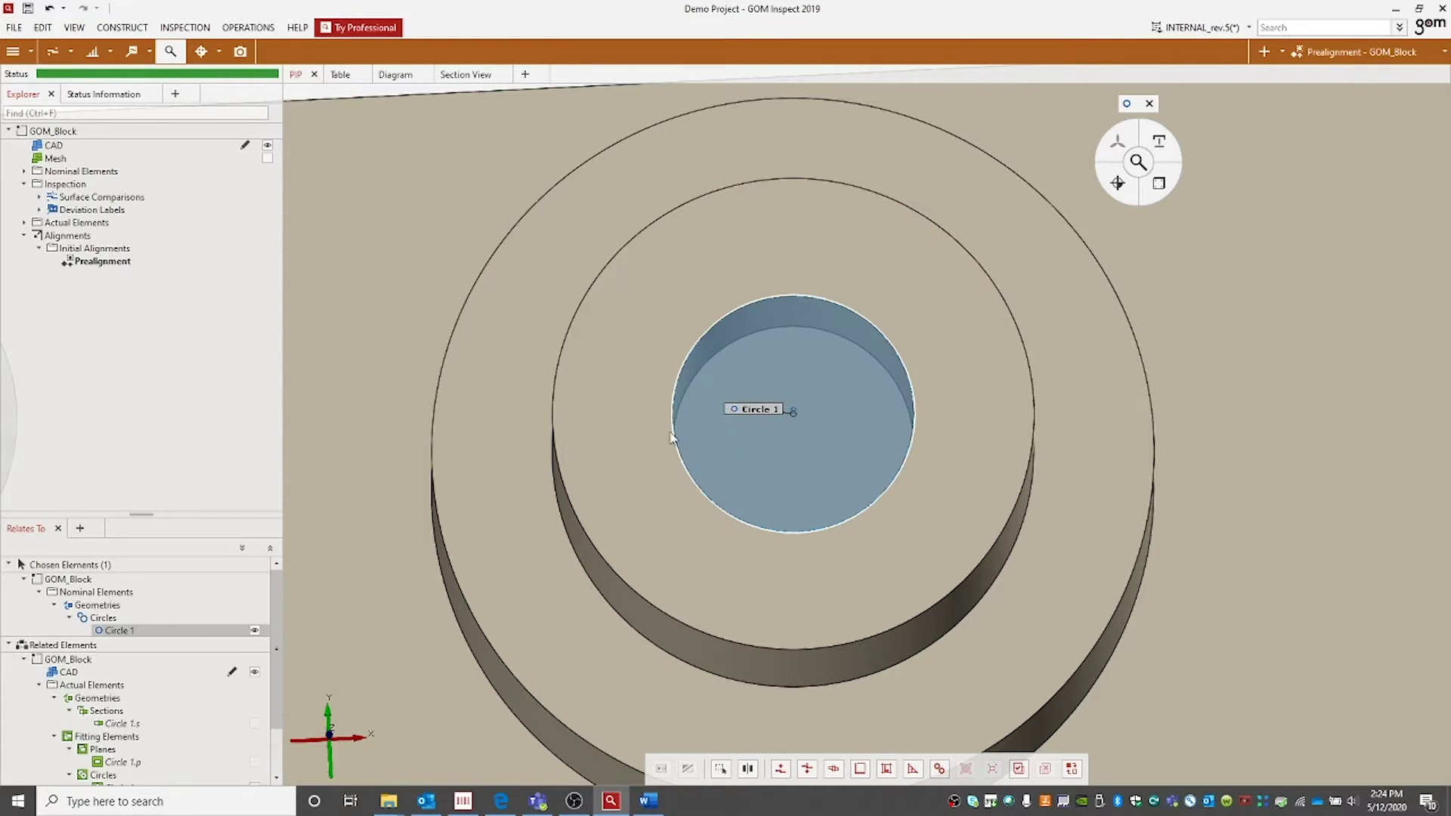
Create a diameter check on the circle against nominal, with the tolerance source set to No tolerances
right_click_drag(881, 464, 786, 476)
left_click_drag(638, 408, 582, 514)
scroll(767, 436, "down", 5)
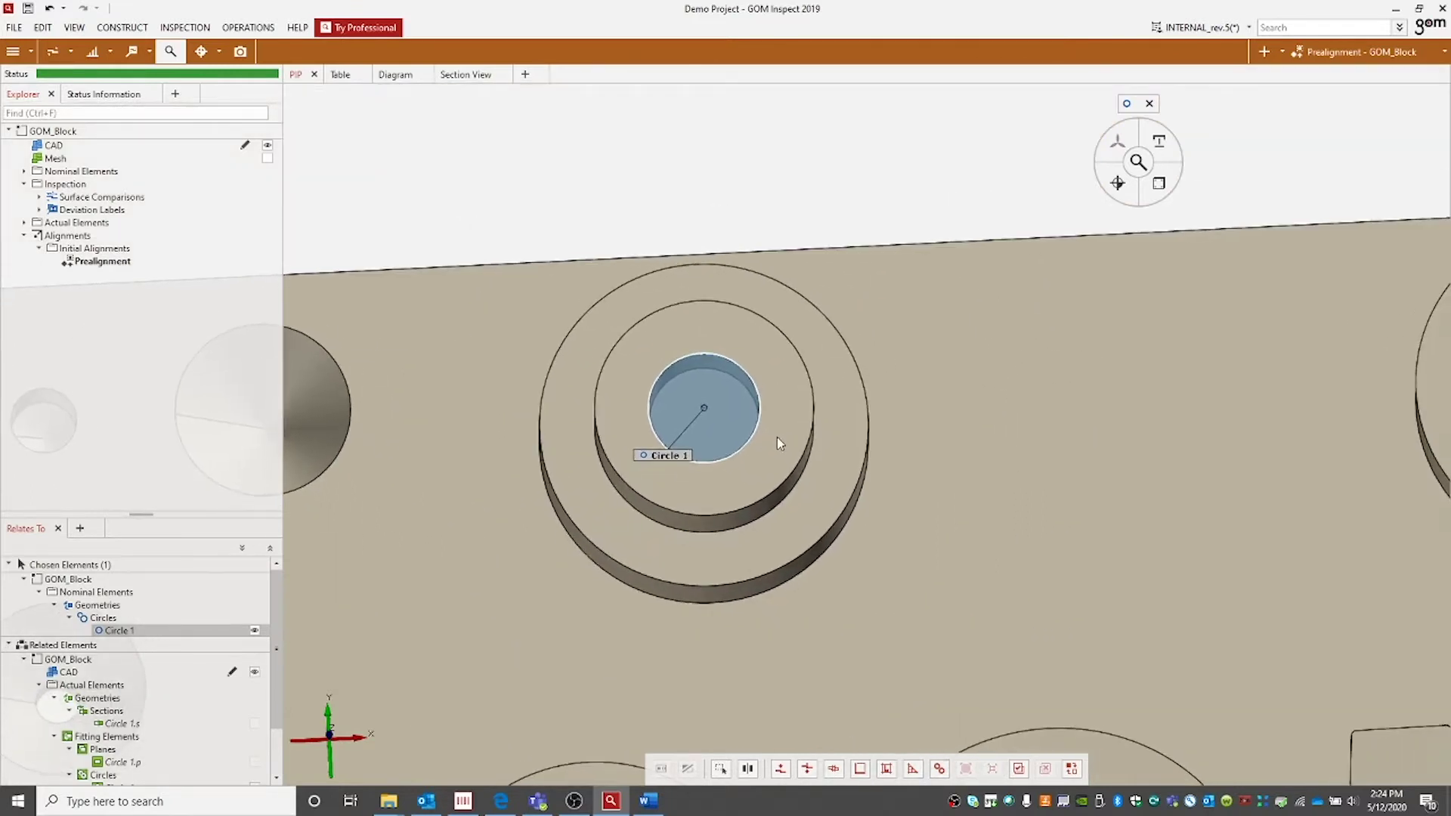
scroll(679, 463, "up", 5)
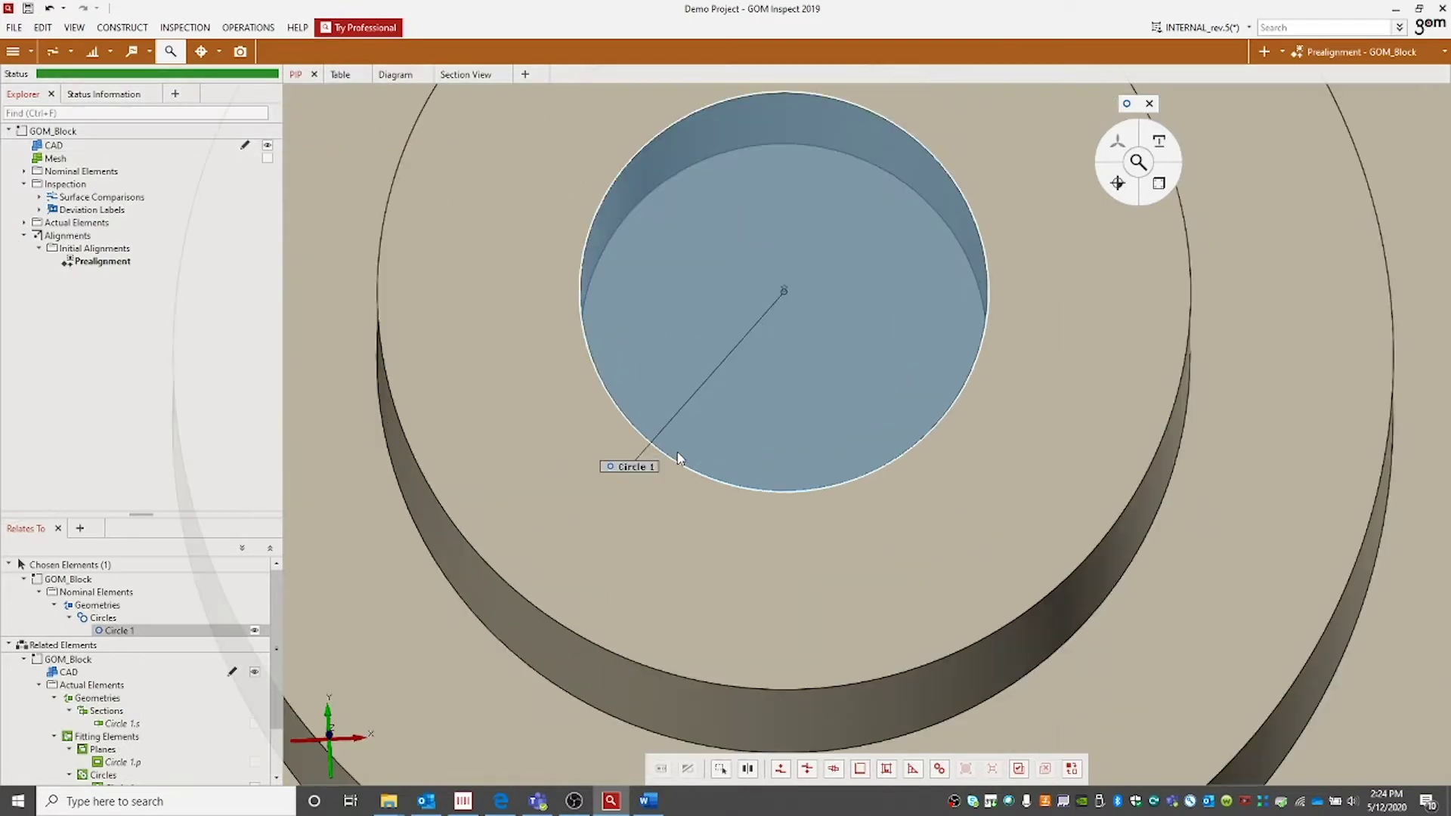
right_click_drag(881, 337, 819, 420)
left_click(1161, 181)
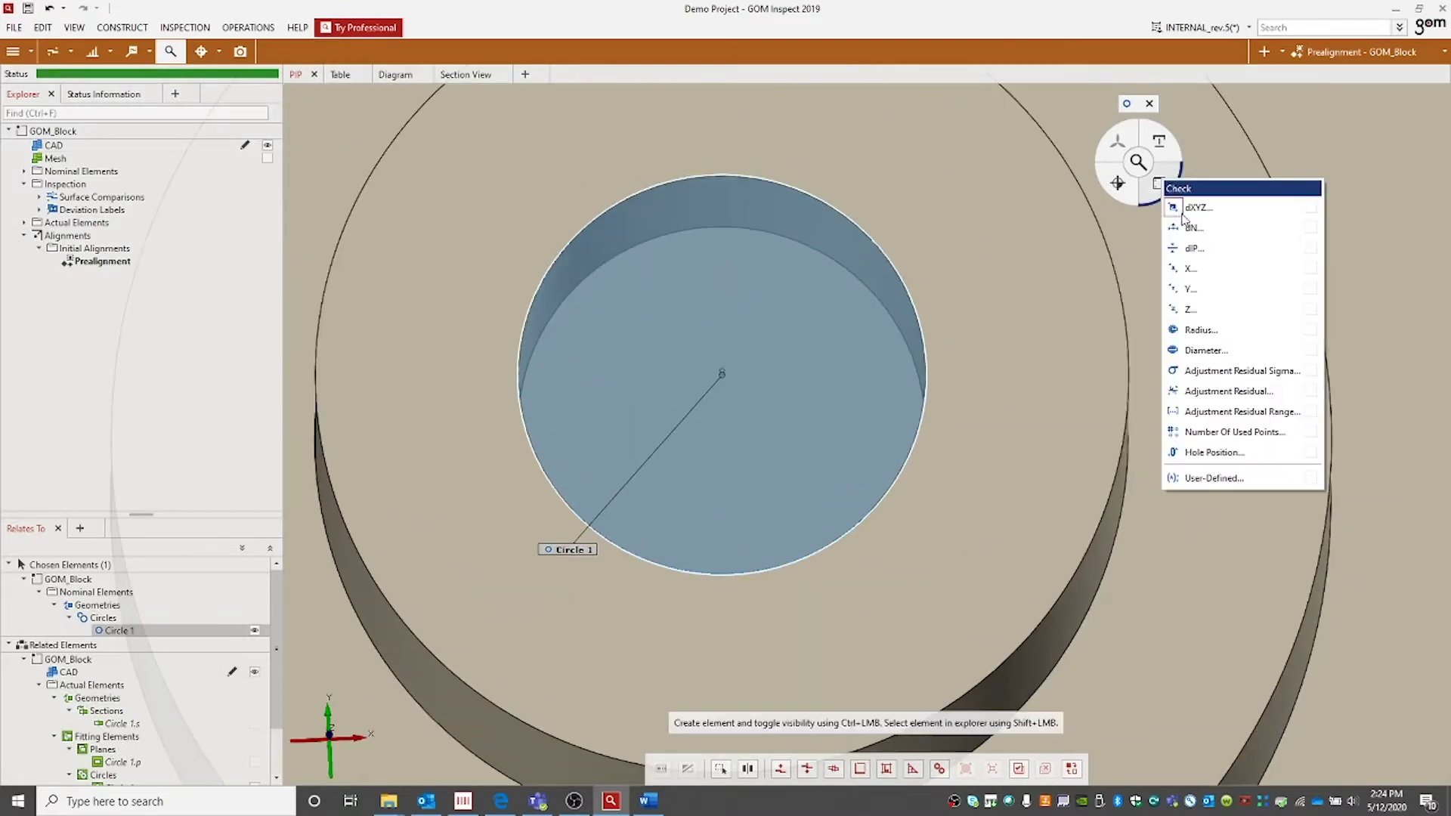
left_click(1205, 351)
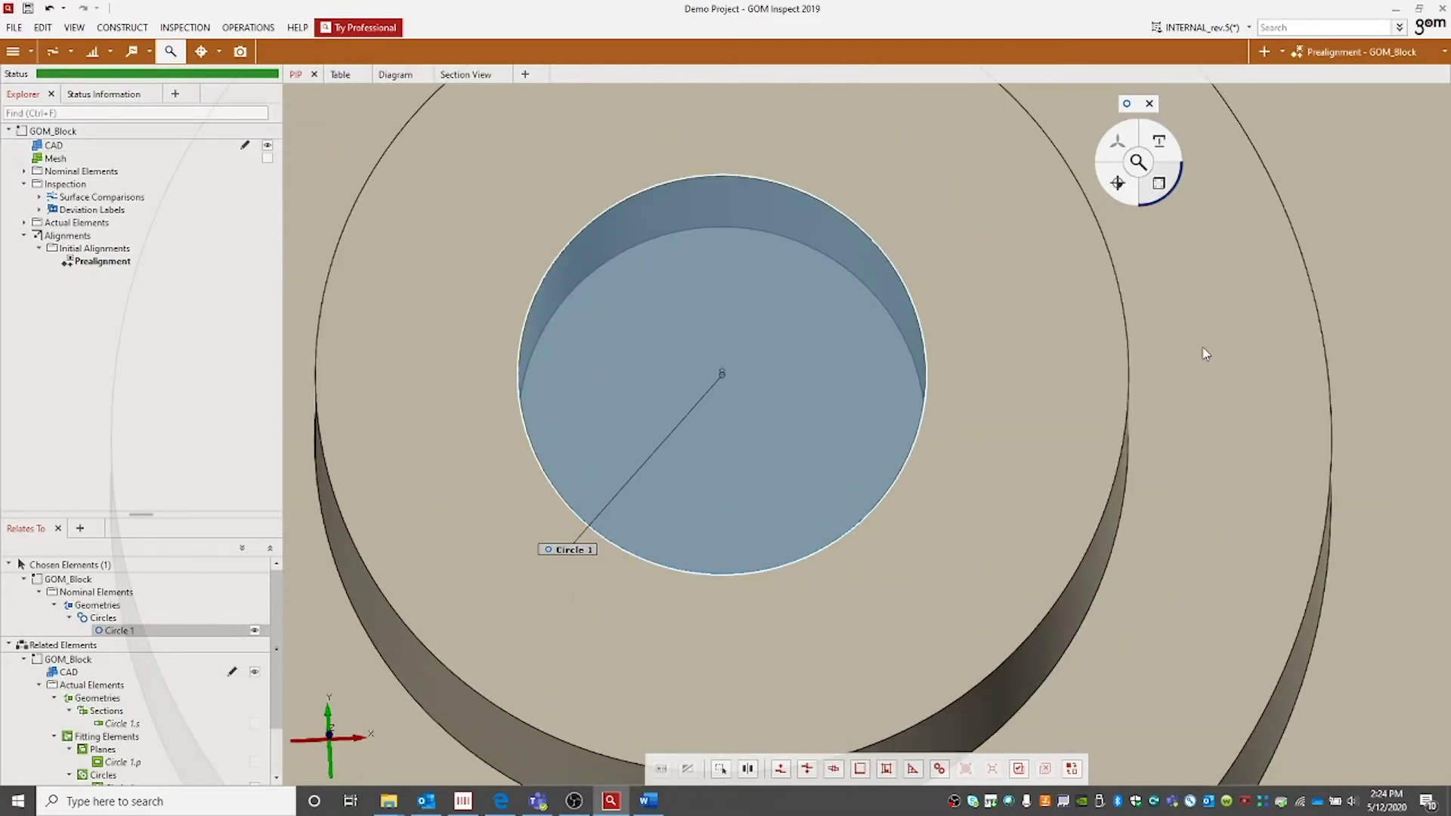
right_click_drag(508, 232, 617, 229)
left_click_drag(238, 144, 482, 128)
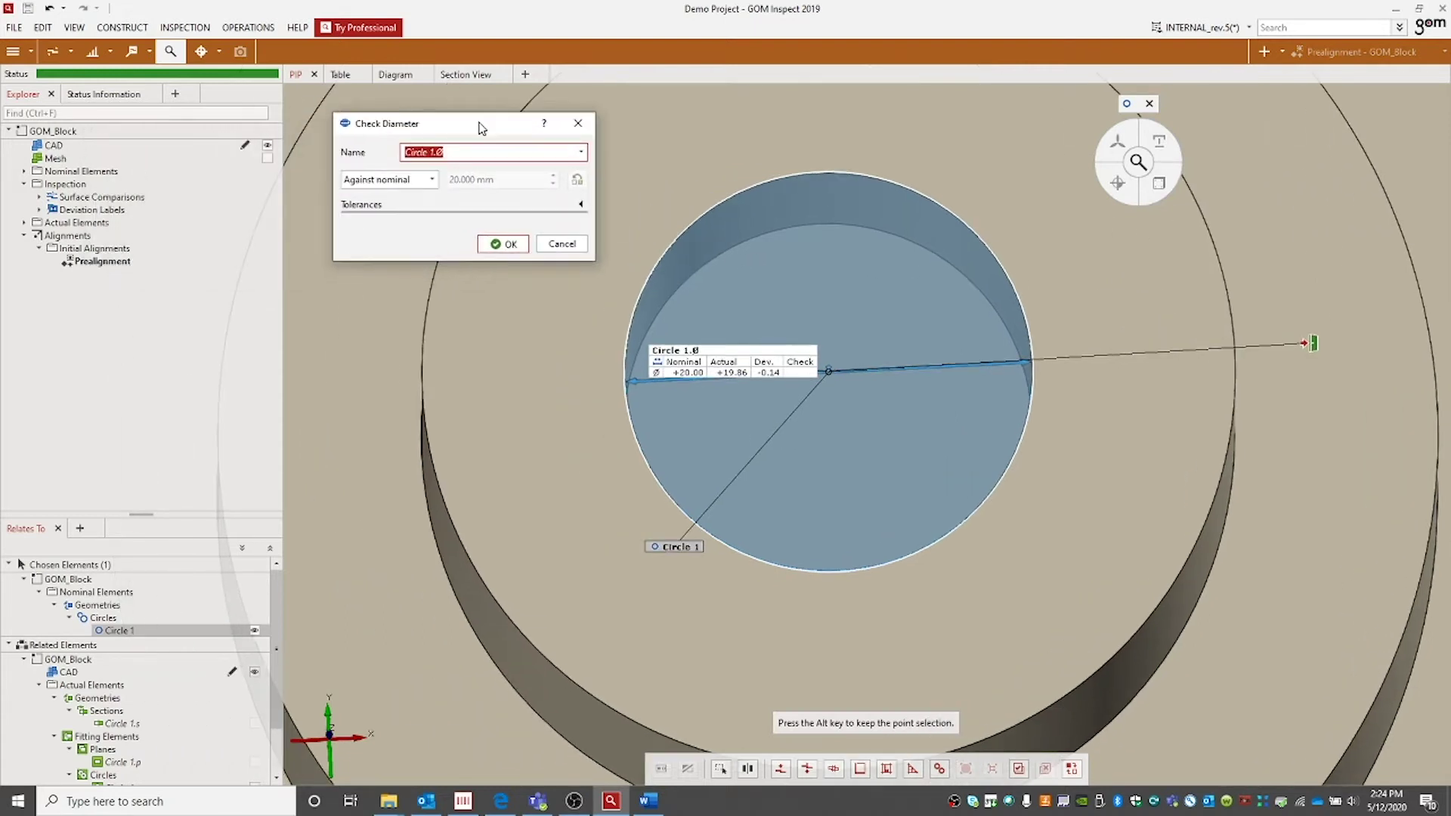
left_click(582, 205)
left_click(580, 230)
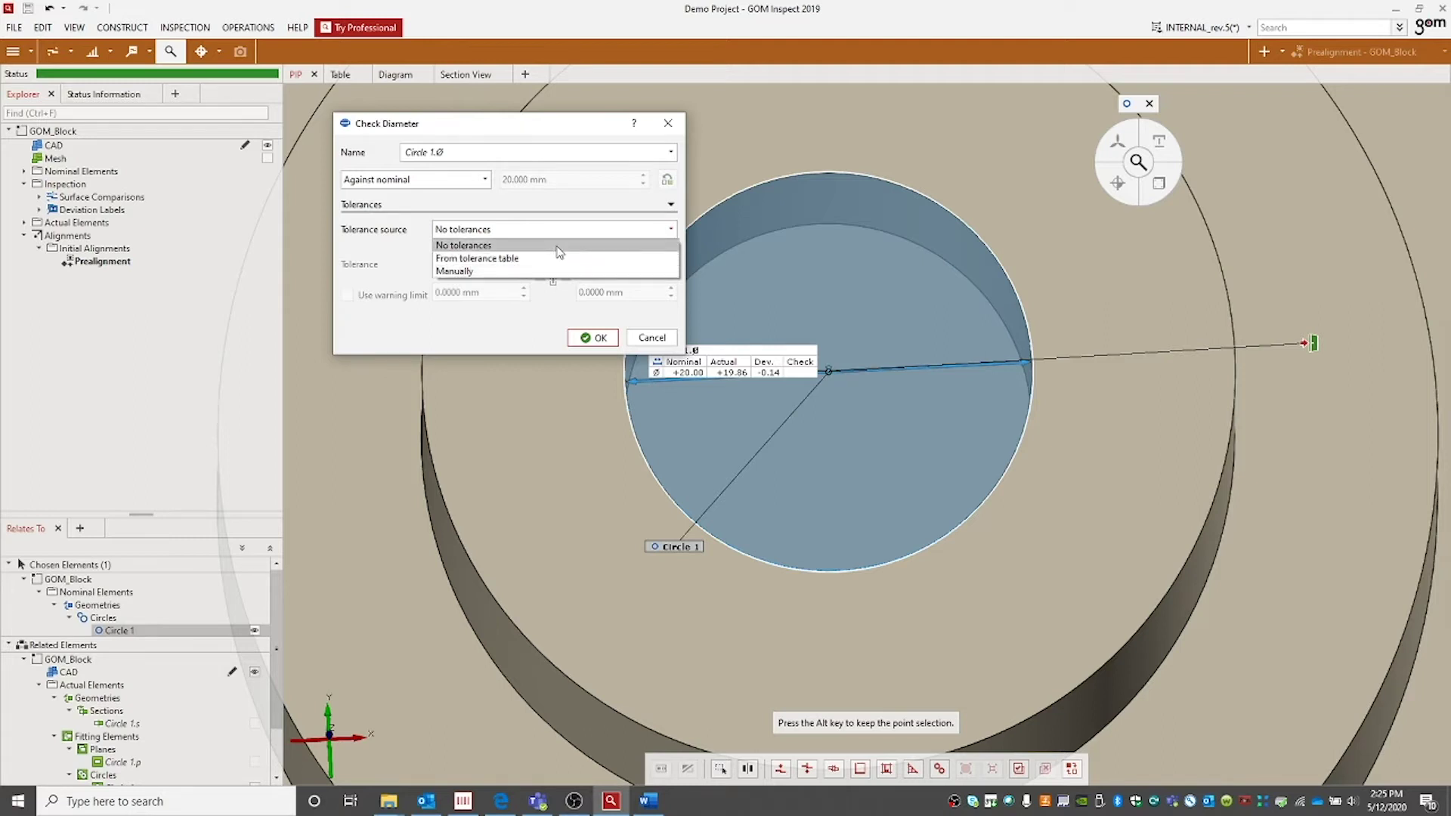
left_click(559, 247)
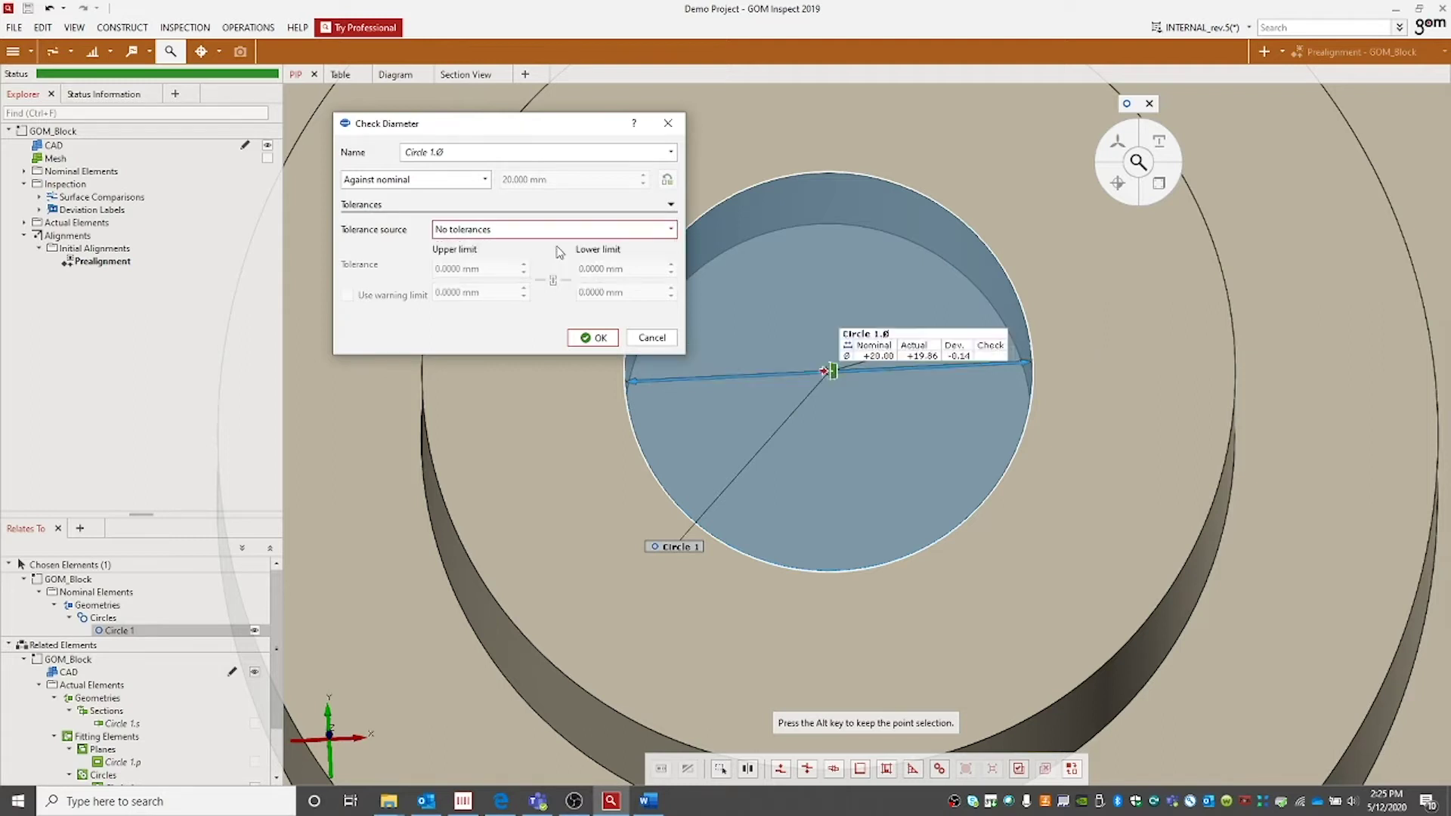
left_click(594, 337)
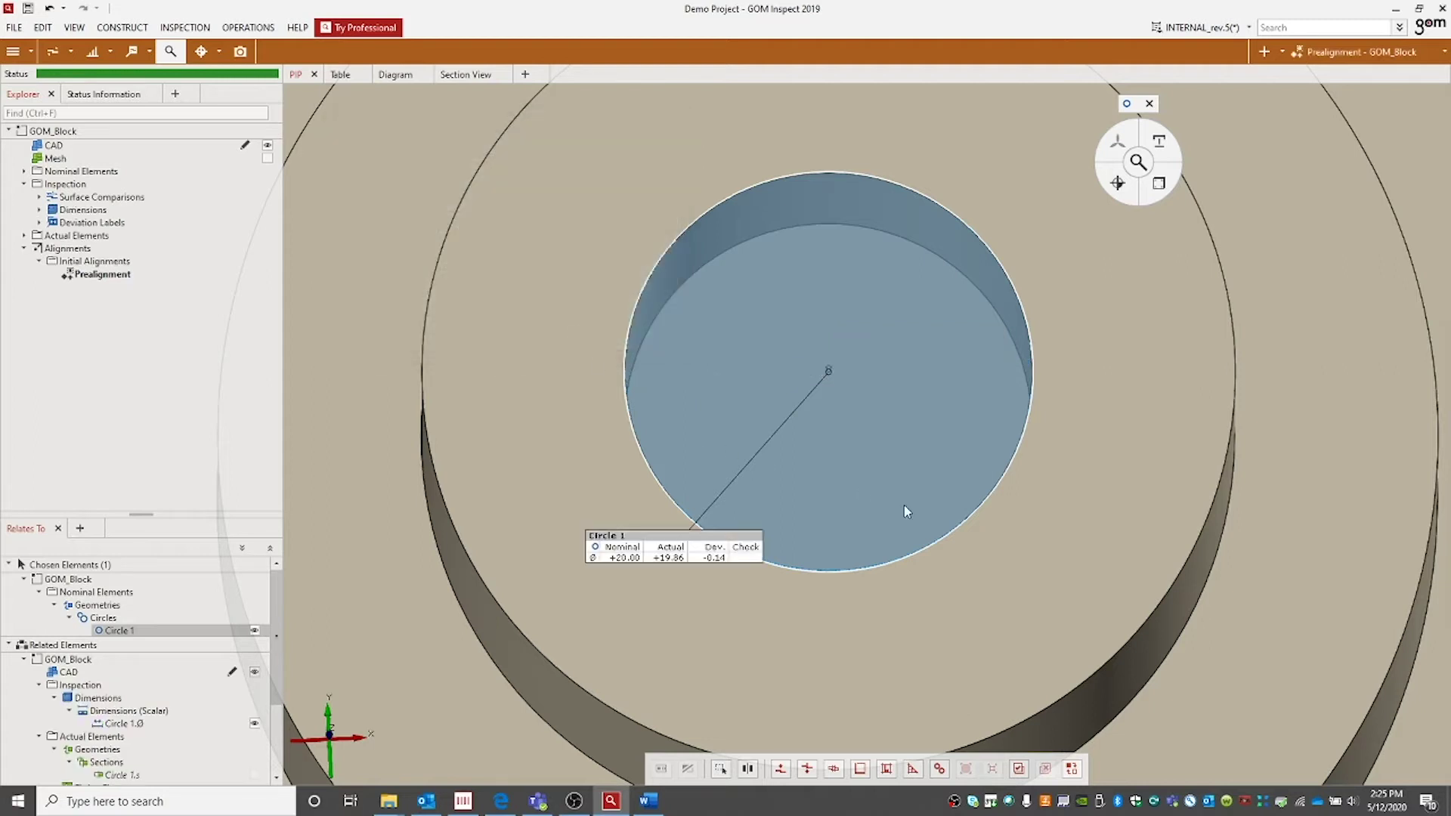
Move the circle's diameter label away from the hole, to its lower left on the boss
scroll(910, 495, "down", 3)
middle_click_drag(910, 496, 856, 412)
left_click_drag(703, 421, 670, 457)
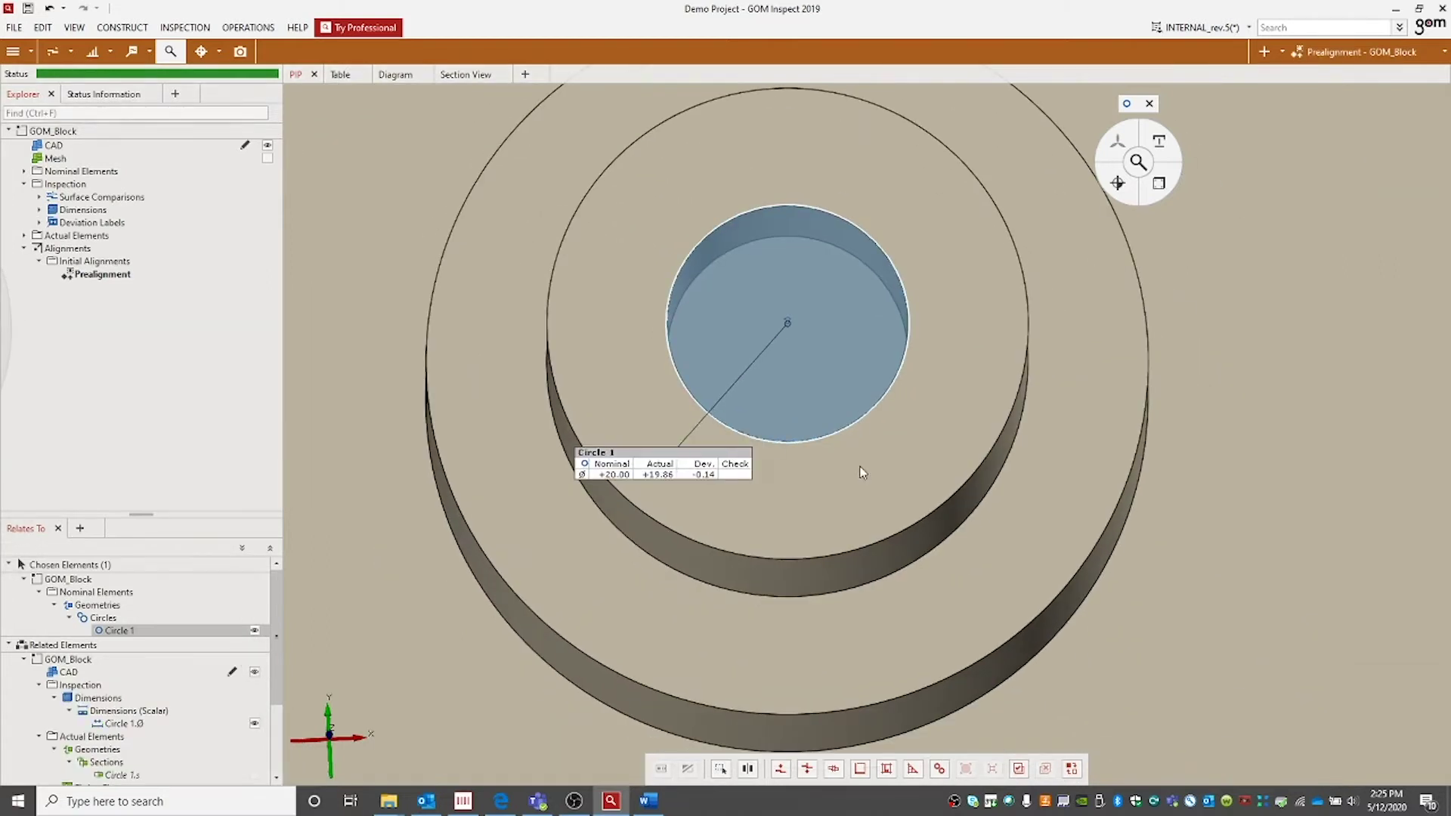
left_click_drag(861, 468, 849, 501)
left_click_drag(690, 473, 566, 462)
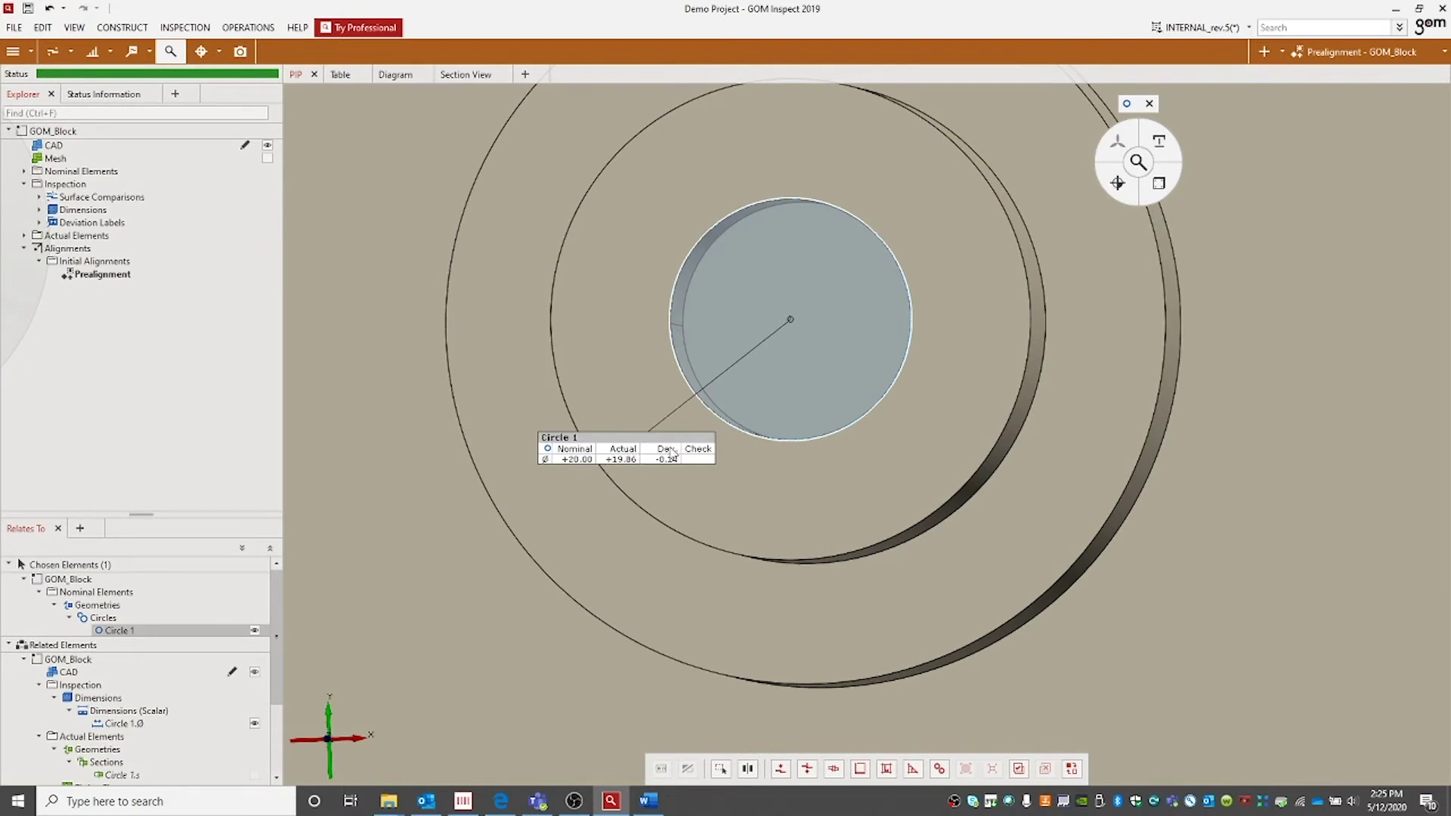
left_click_drag(979, 459, 990, 443)
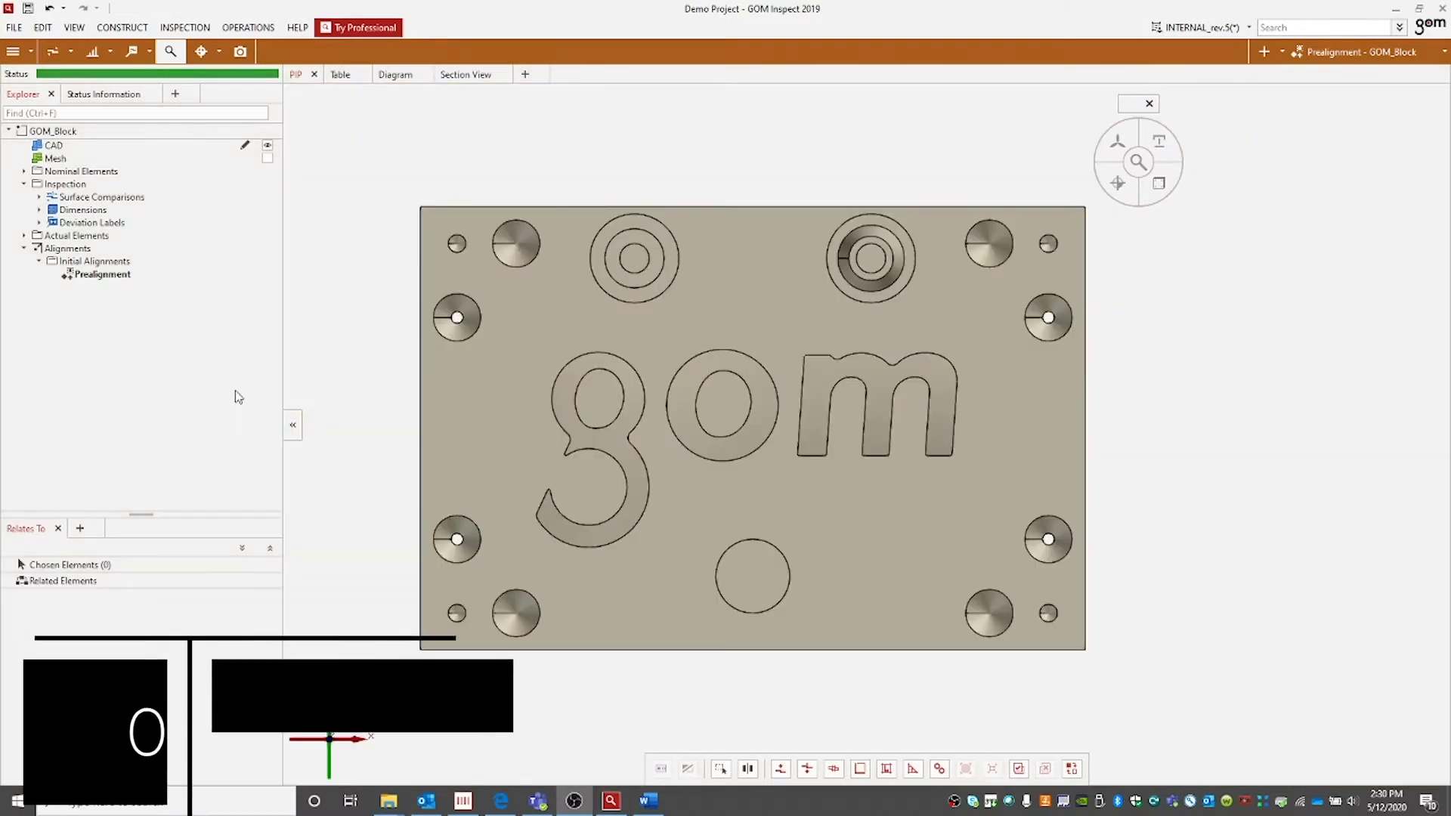
Construct a nominal auto cylinder on the inner wall of the upper-left boss's central hole
left_click(124, 28)
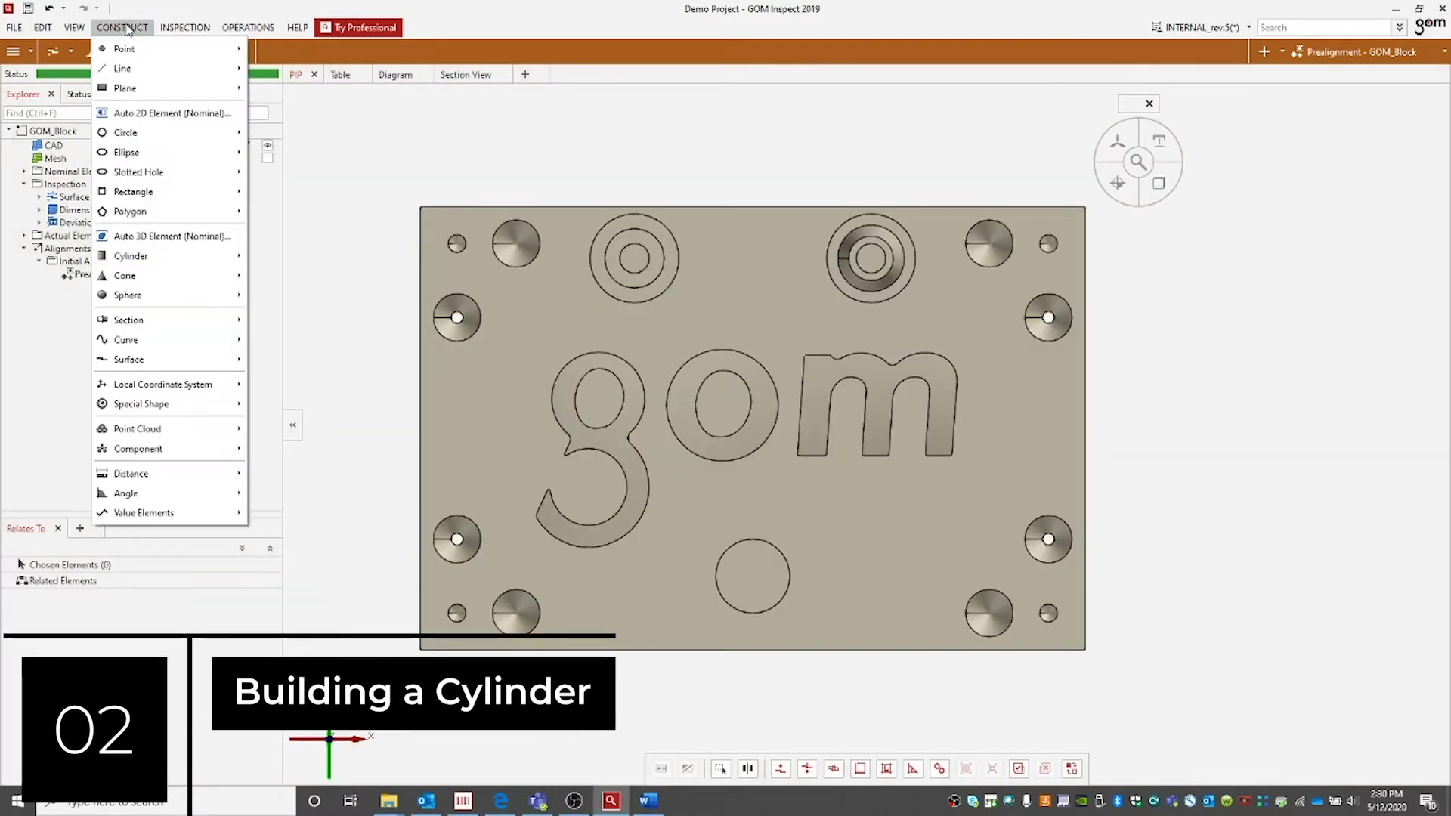
mouse_move(185, 262)
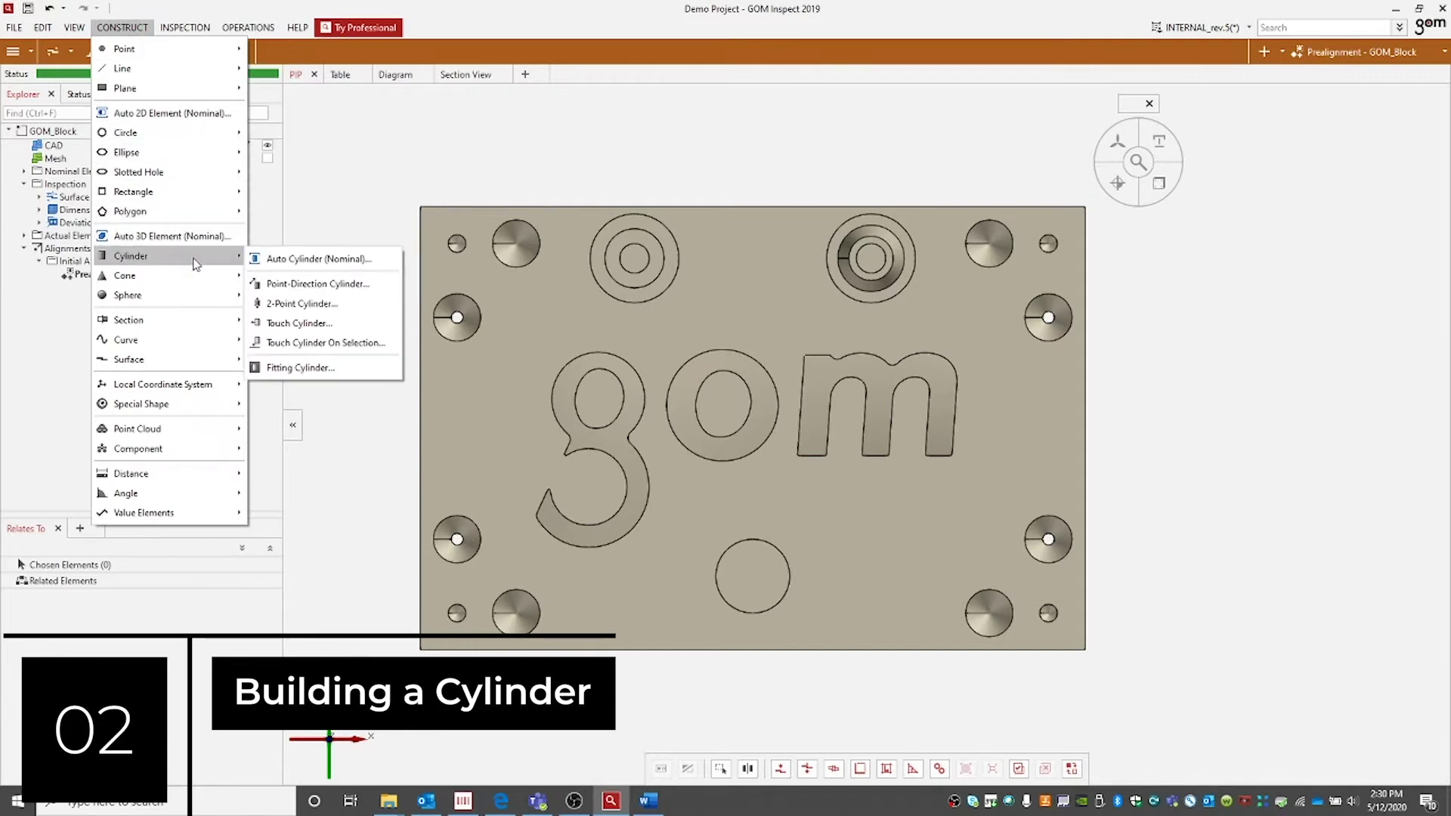
left_click(318, 259)
left_click_drag(561, 270, 514, 253)
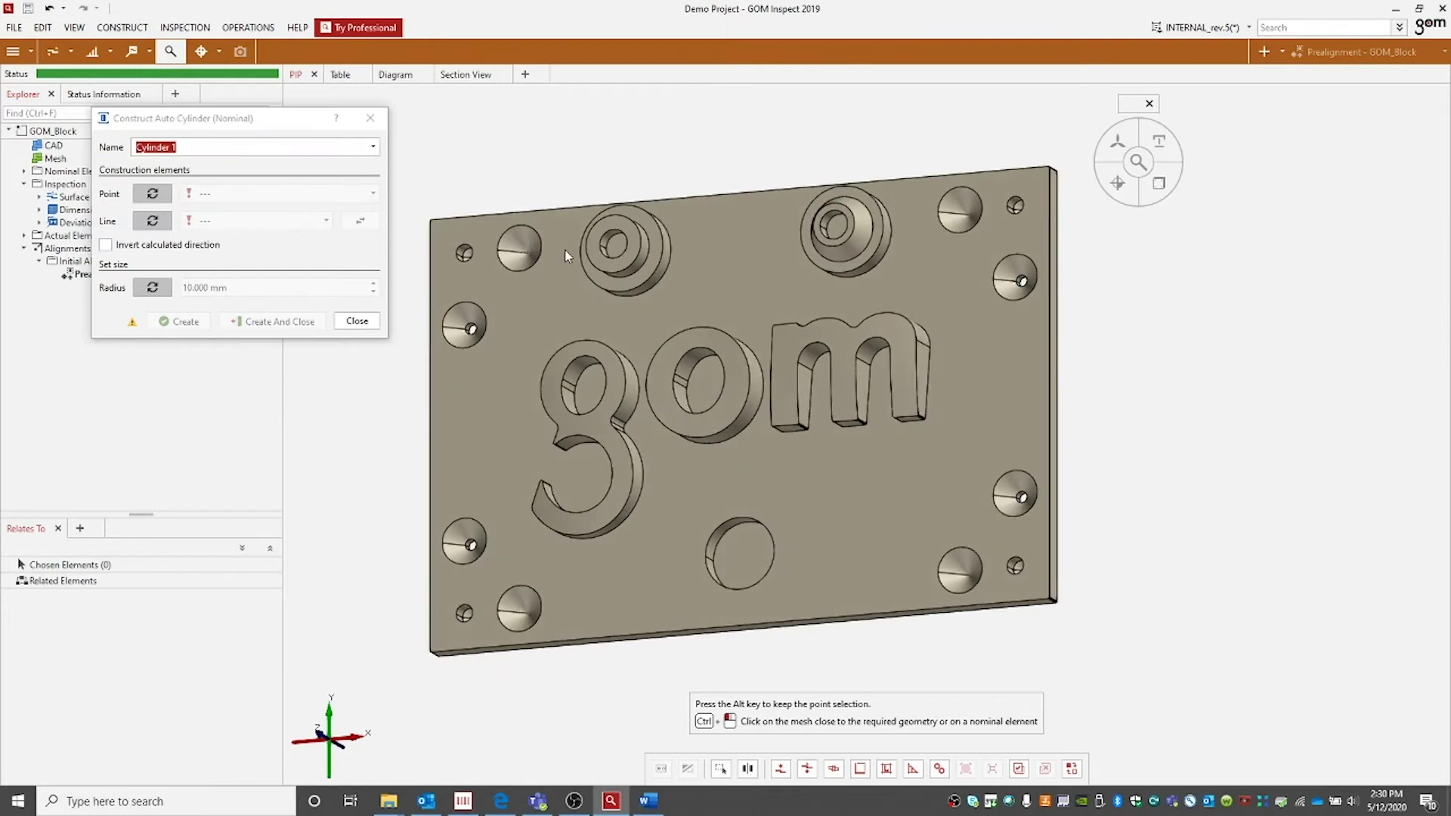
right_click_drag(564, 249, 535, 305)
scroll(578, 298, "up", 8)
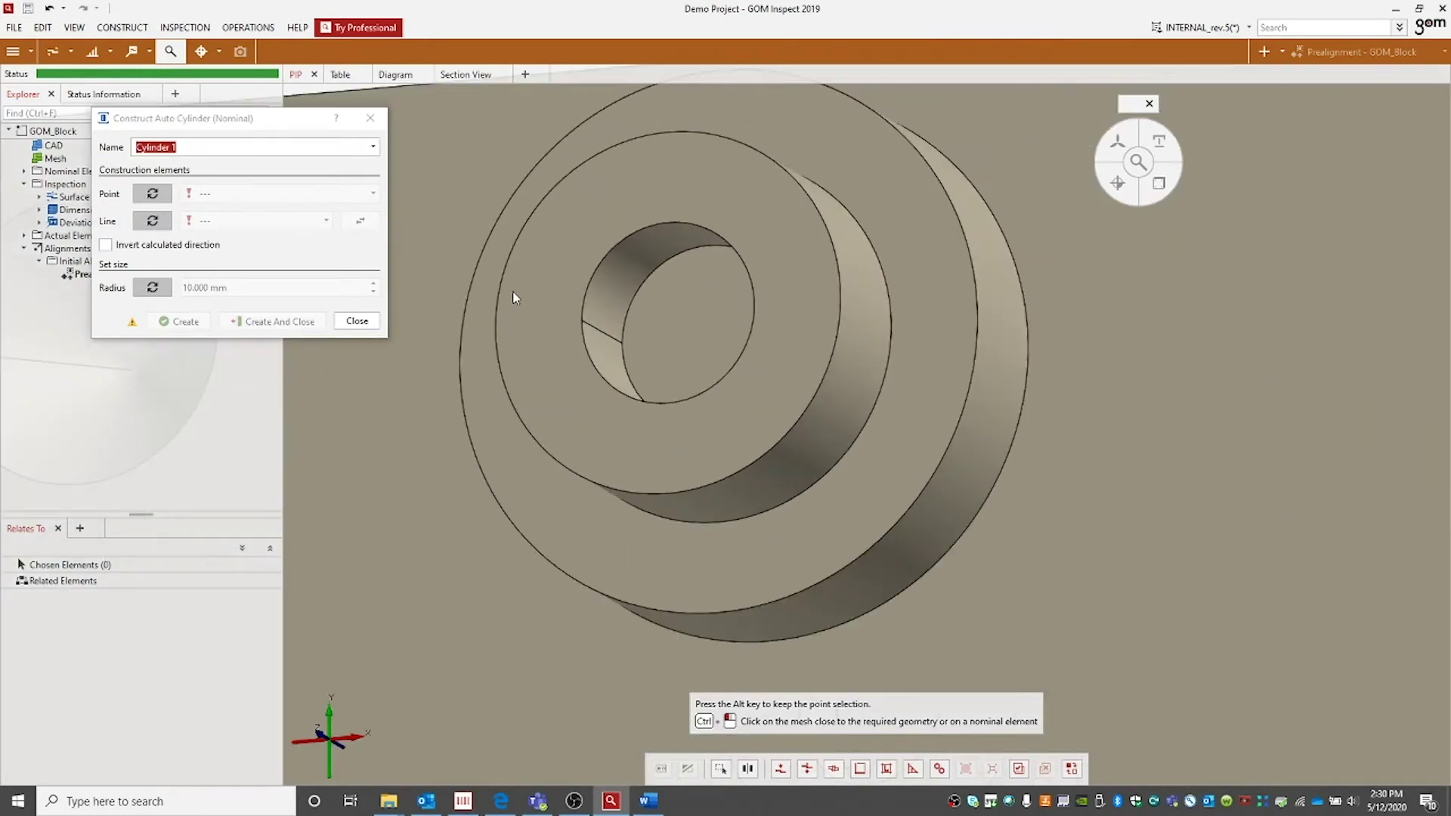
scroll(612, 326, "up", 2)
scroll(613, 327, "up", 2)
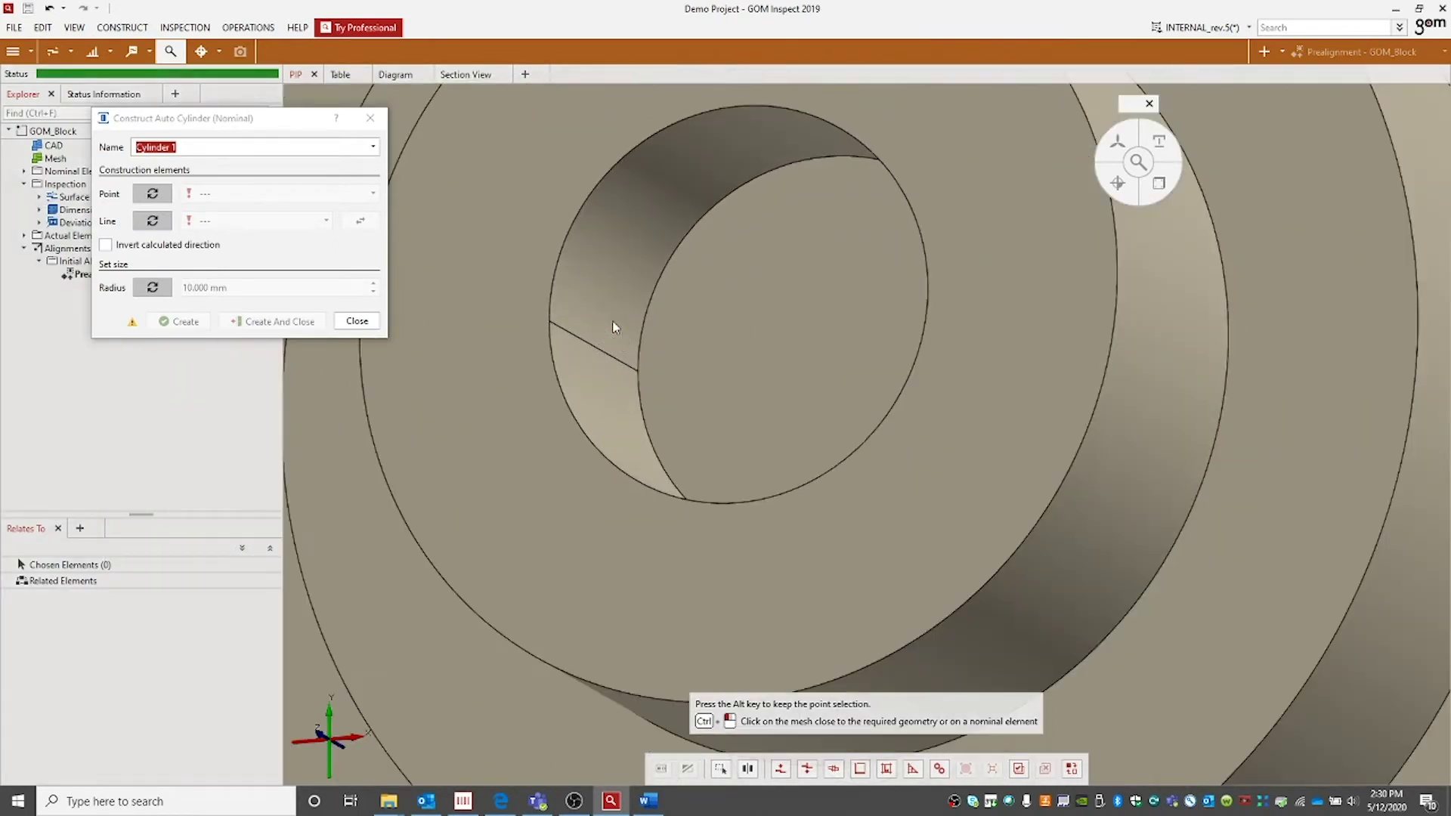
scroll(606, 328, "up", 1)
right_click_drag(596, 305, 582, 339)
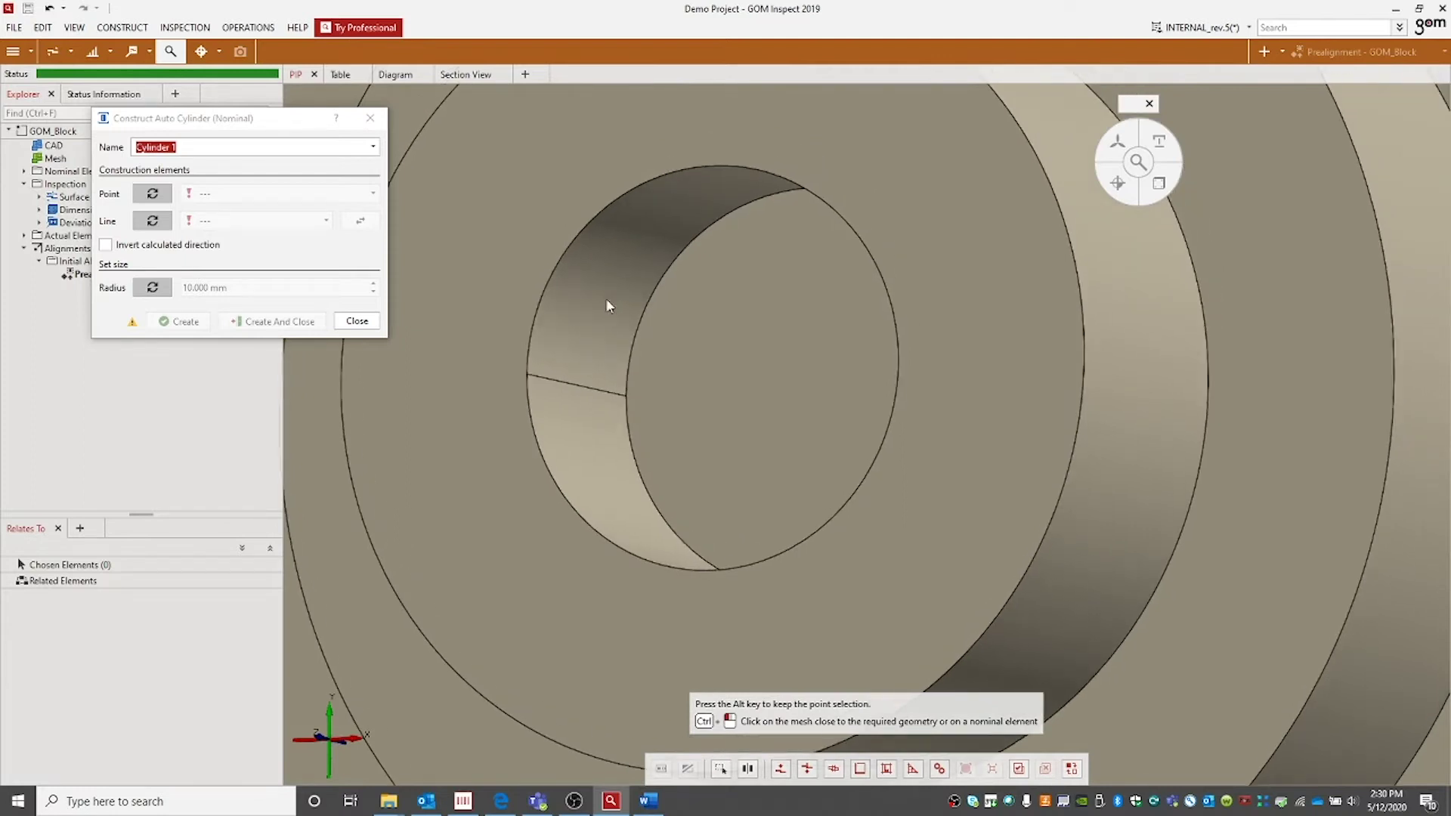
left_click(589, 306, "ctrl")
left_click_drag(656, 315, 714, 305)
scroll(715, 309, "down", 2)
right_click_drag(700, 345, 653, 332)
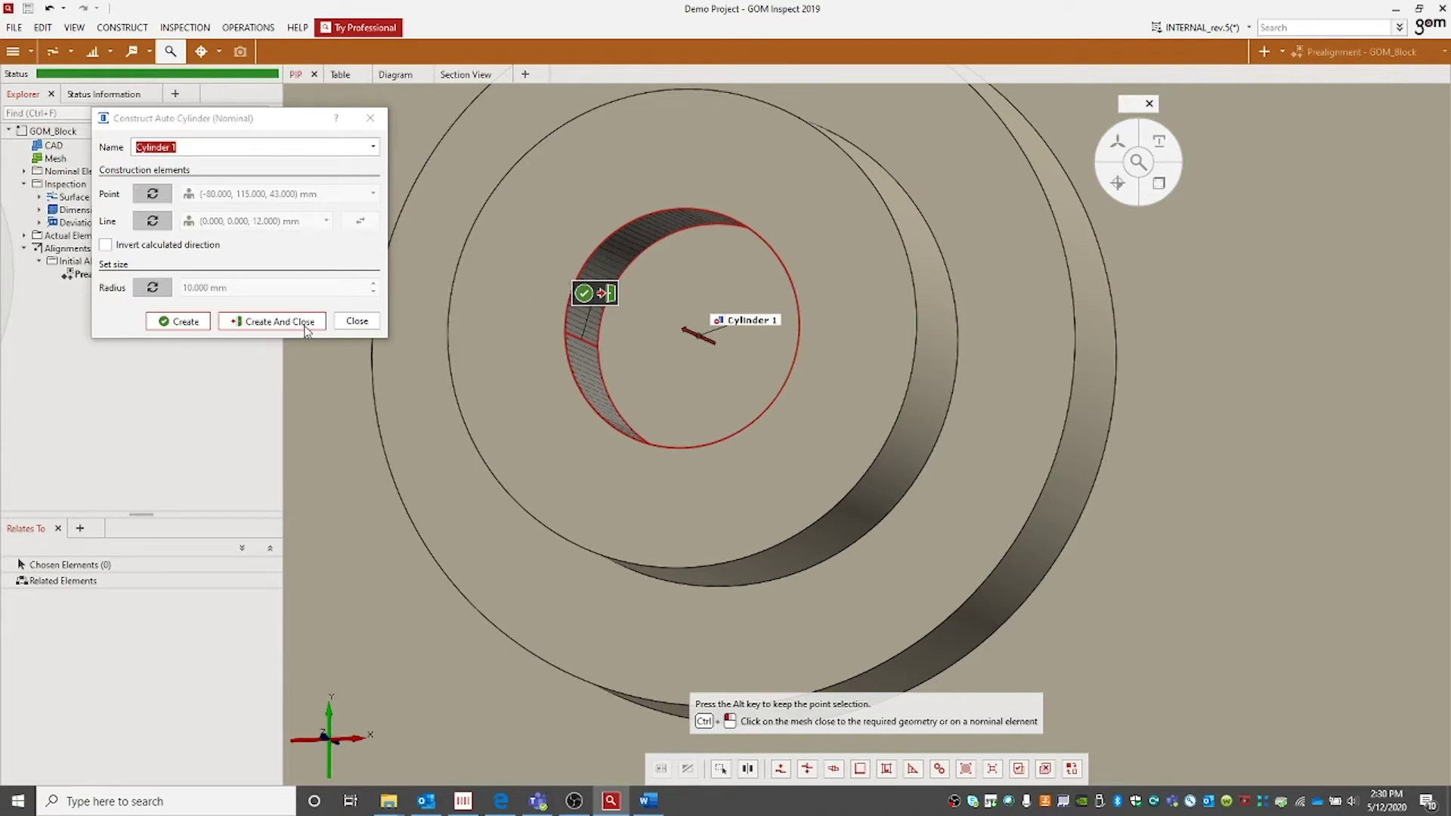
left_click(586, 300)
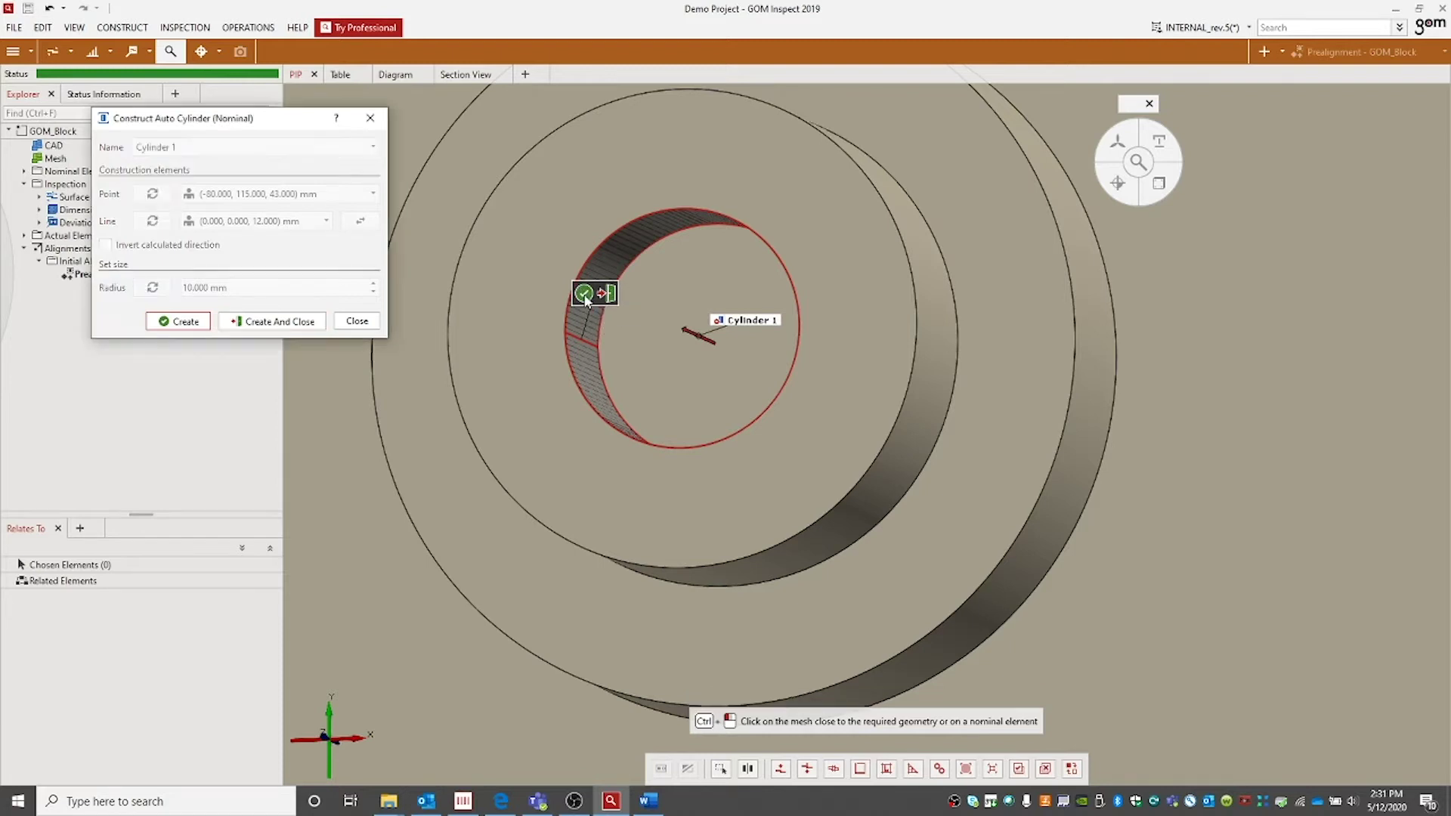
Construct a second nominal auto cylinder on the inner wall of the upper-right boss's central hole and finish the command
scroll(656, 362, "down", 5)
middle_click_drag(729, 442, 592, 331)
middle_click_drag(806, 329, 702, 340)
left_click_drag(794, 295, 850, 293)
scroll(865, 280, "up", 5)
scroll(871, 281, "up", 3)
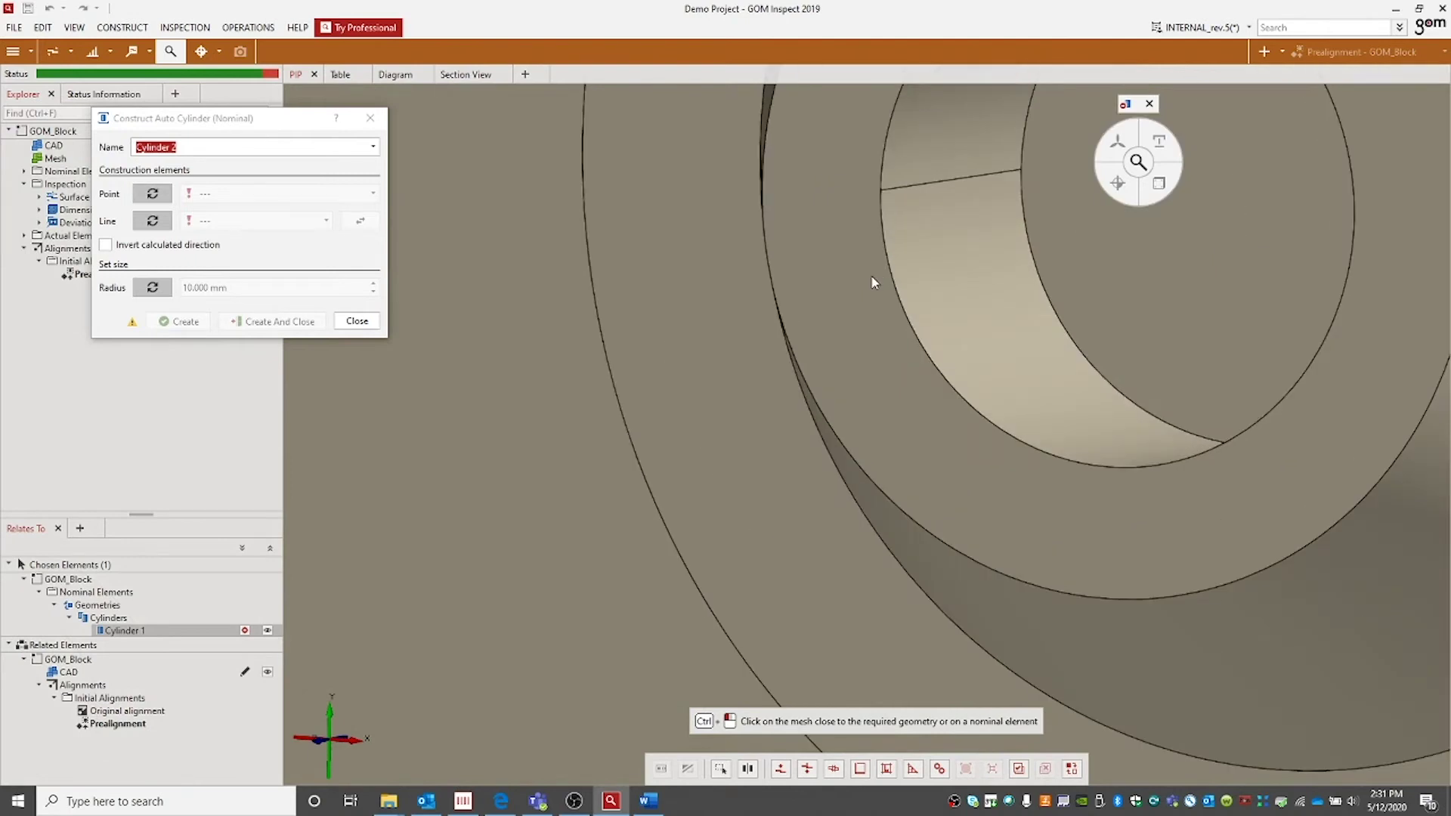
right_click_drag(990, 268, 850, 420)
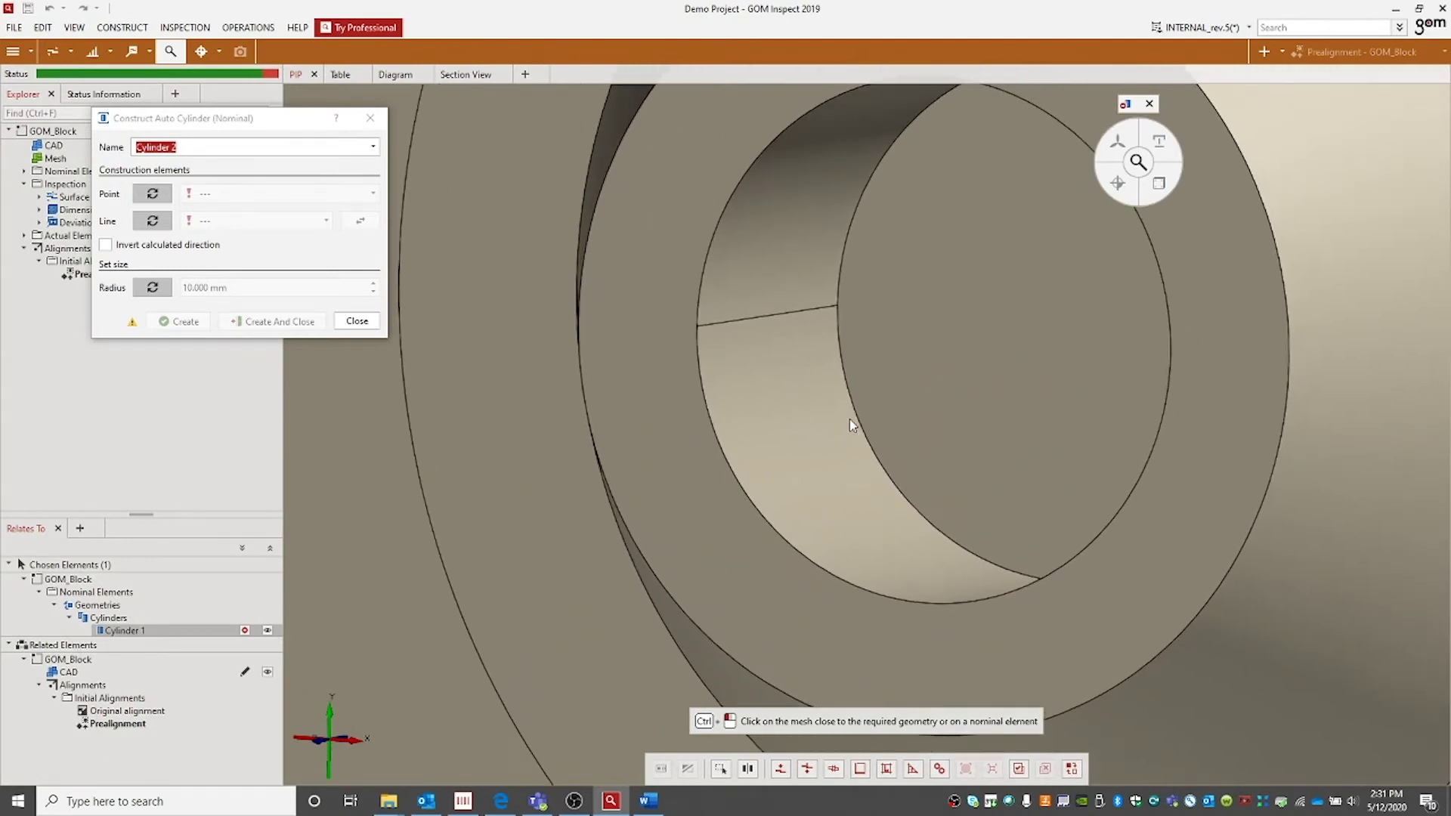
left_click(777, 417)
left_click_drag(777, 416, 847, 356)
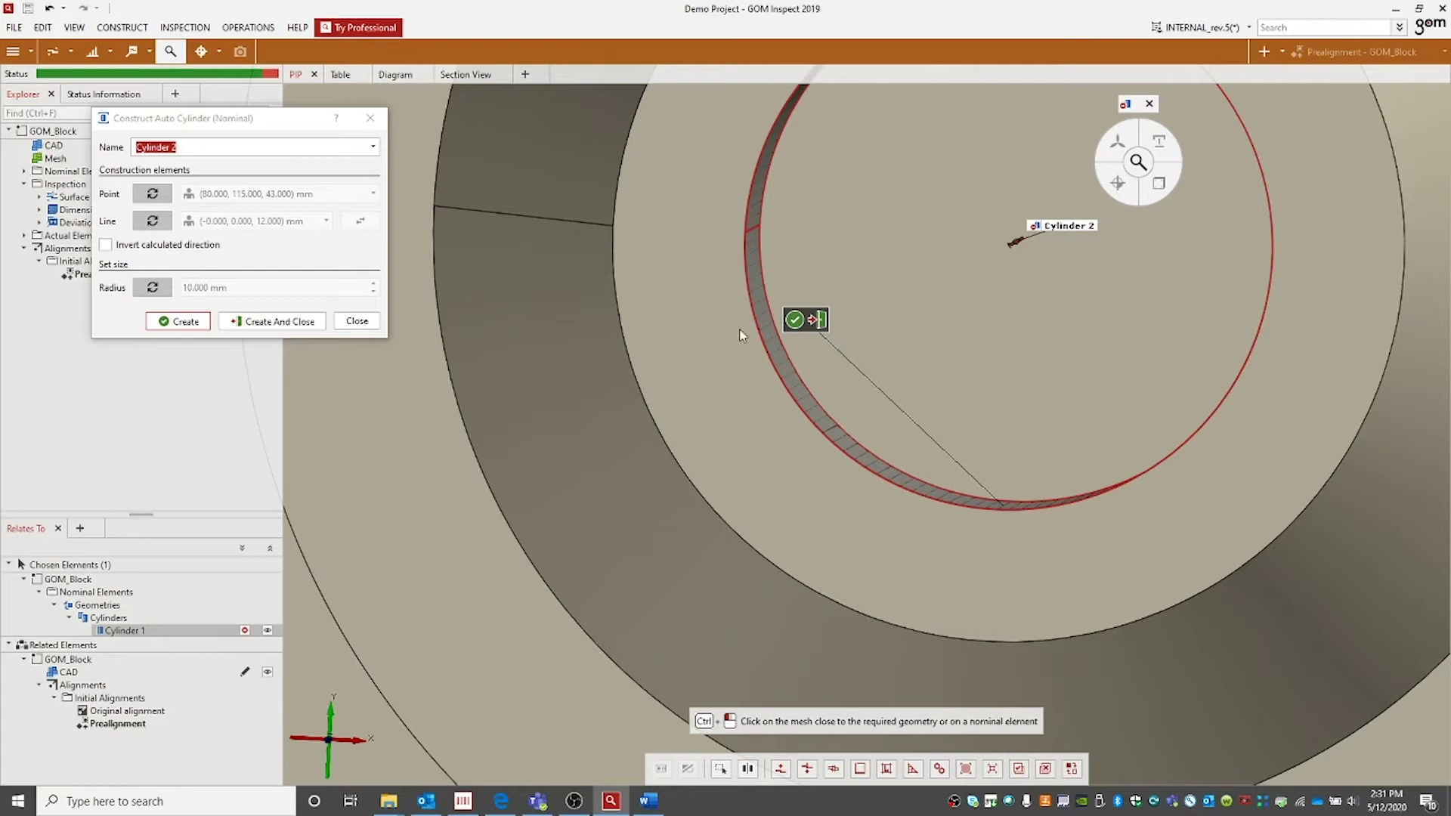
left_click(823, 323)
Assign the Fitting Element measuring principle to both cylinders, using the automatic actual element, Gaussian best-fit and 3 sigma
scroll(797, 295, "down", 5)
scroll(727, 268, "down", 2)
middle_click_drag(730, 267, 969, 364)
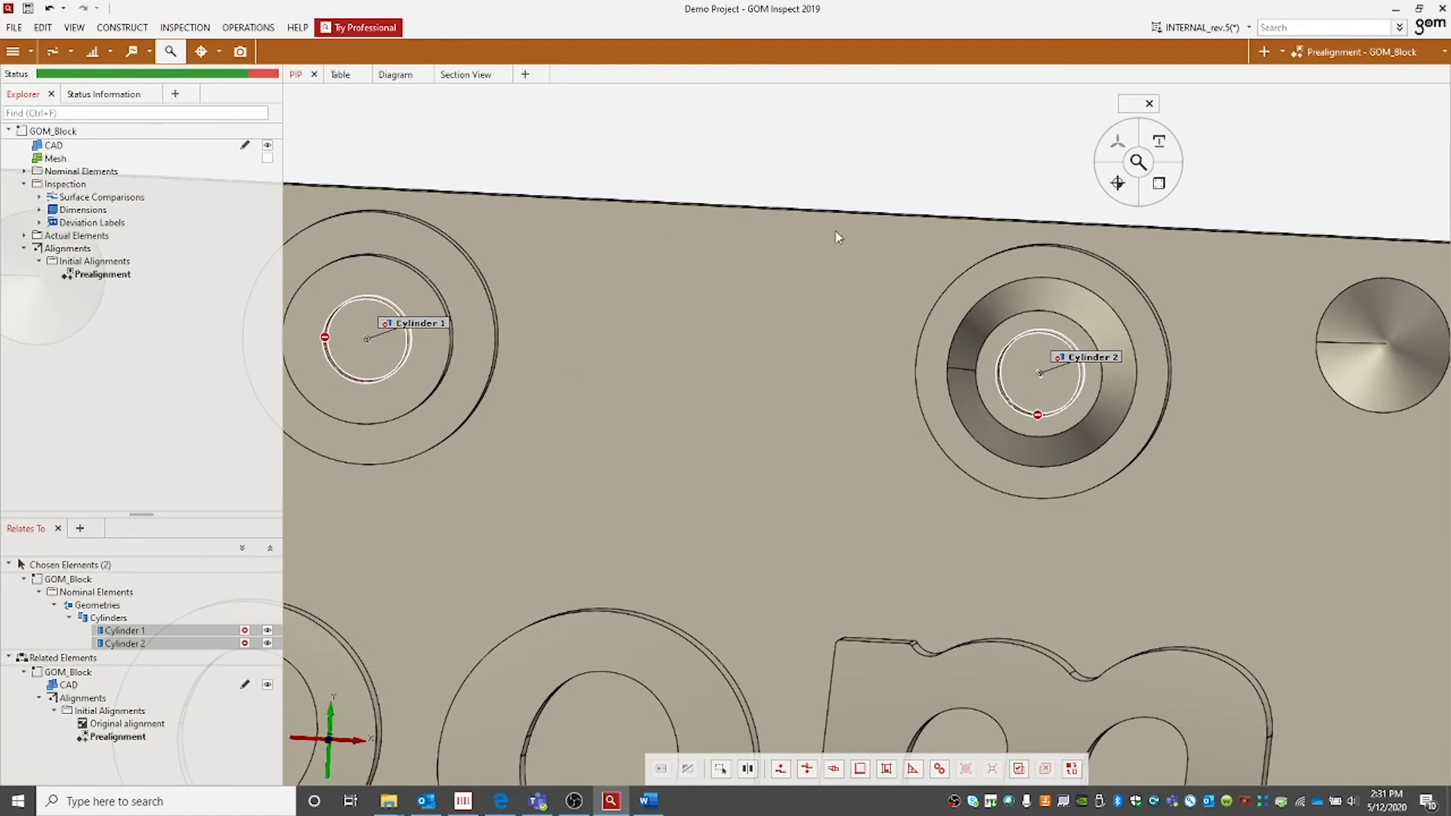
left_click(1159, 142)
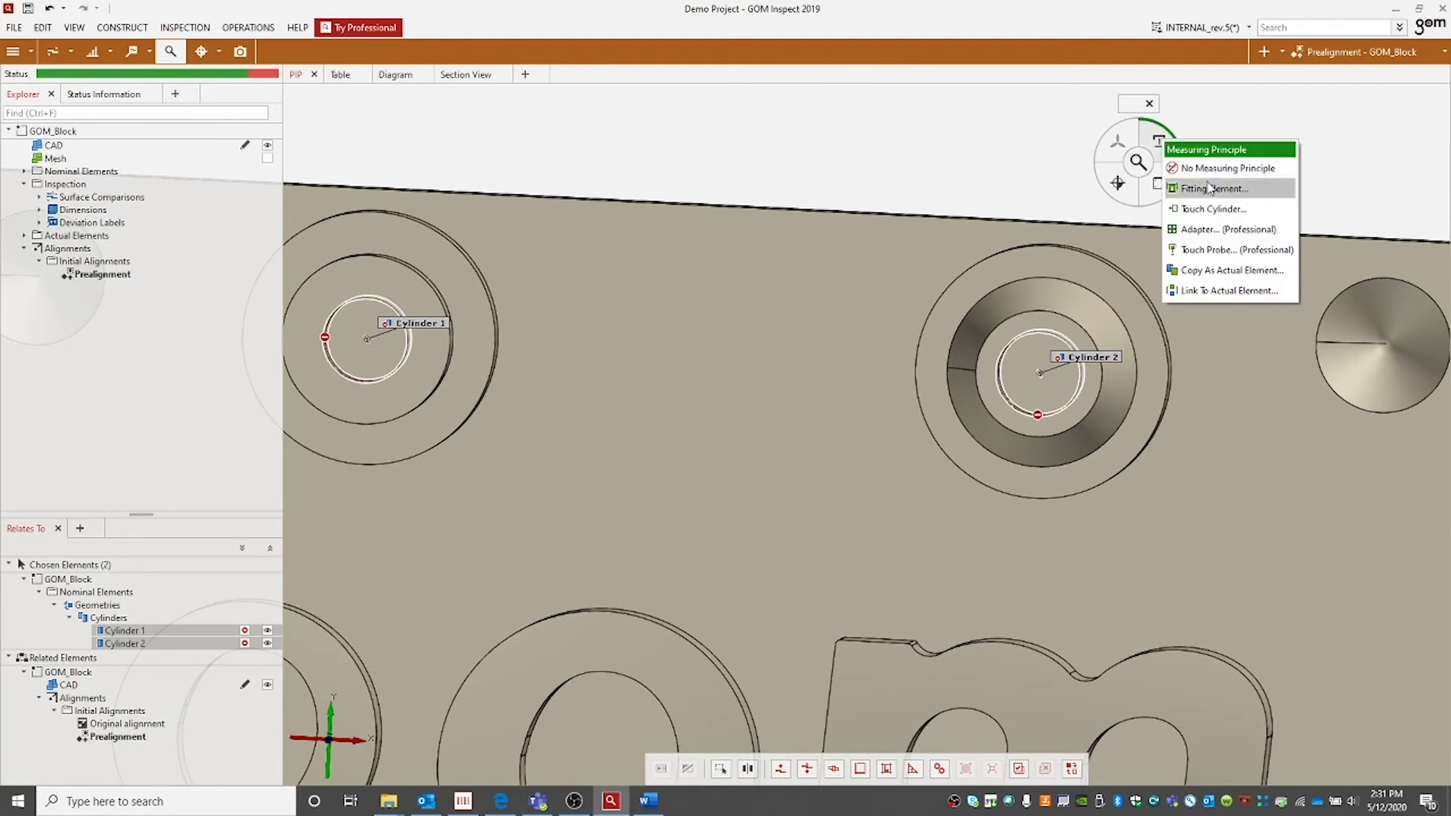
left_click(1210, 188)
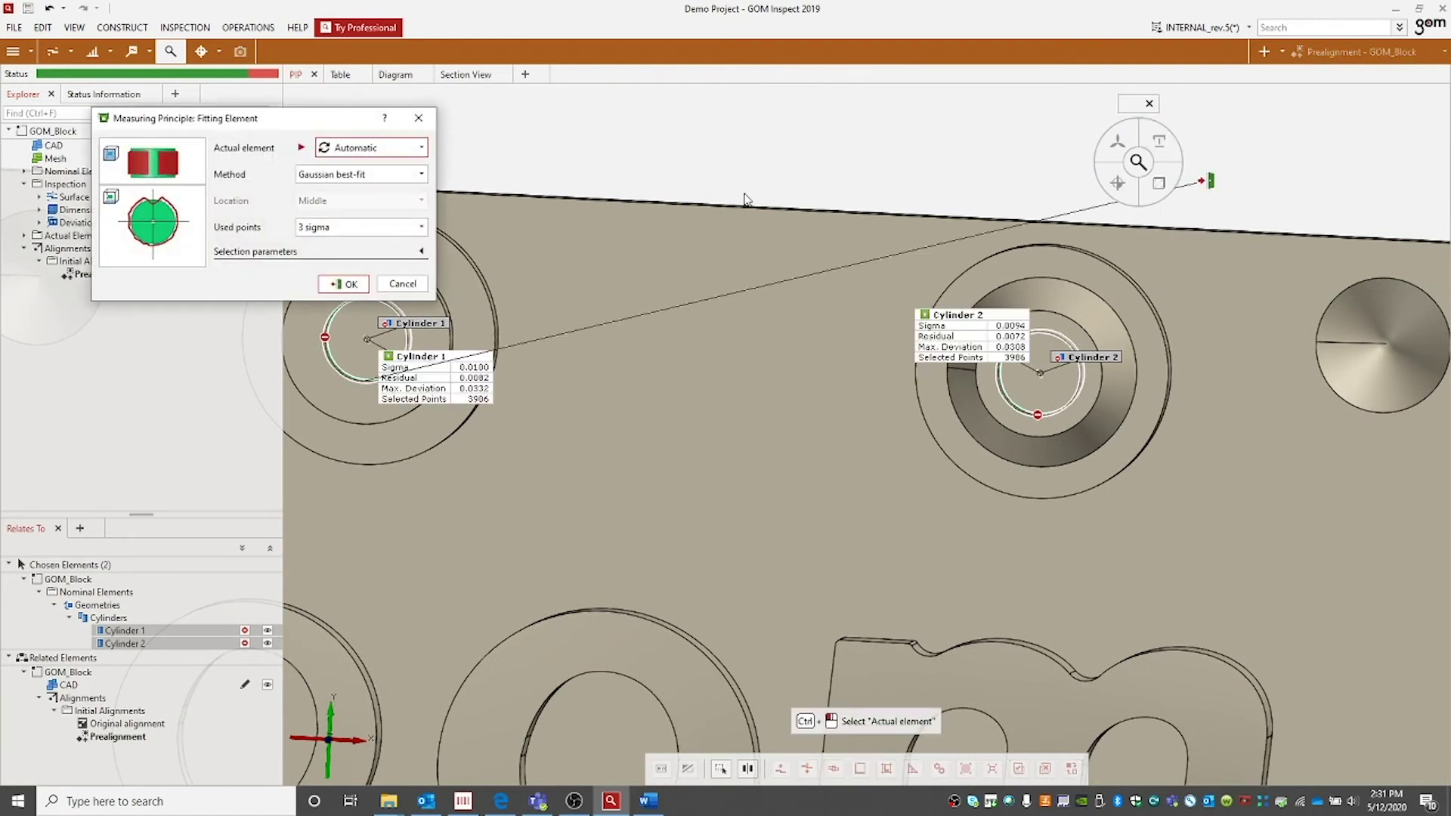
left_click(347, 284)
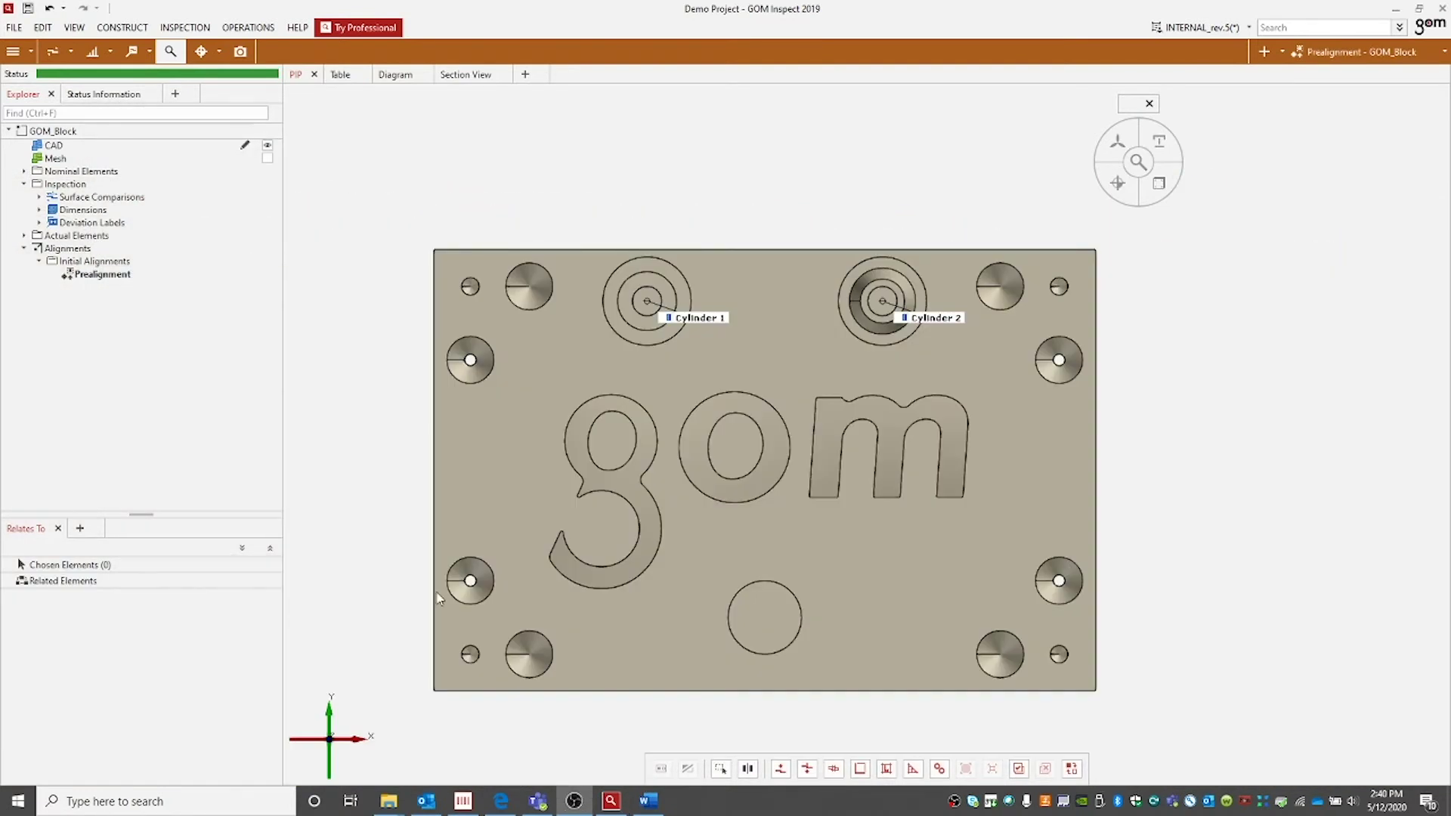
Construct a nominal auto plane on the top ring face around the upper-left boss's central hole
left_click_drag(635, 517, 624, 430)
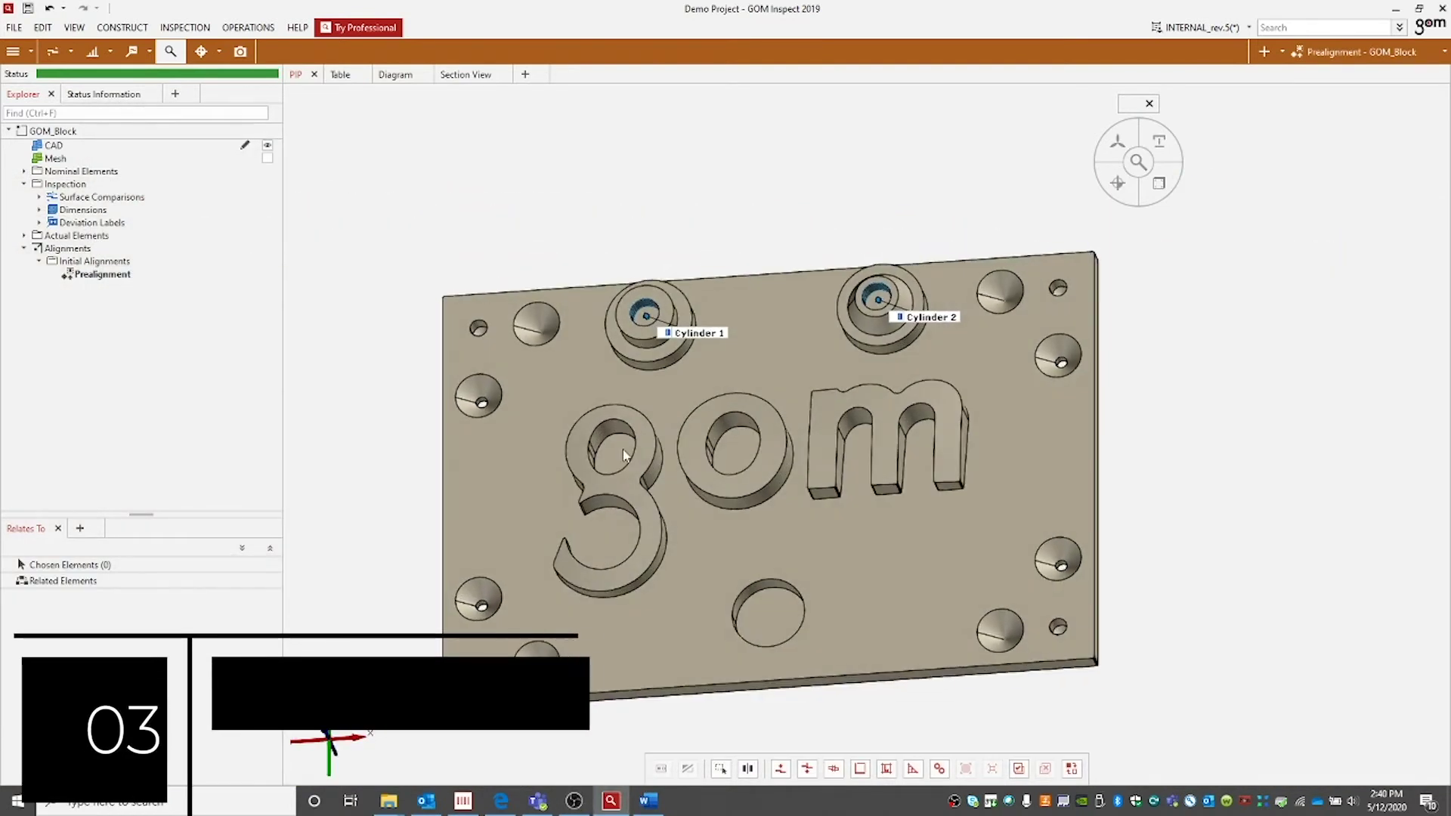
right_click_drag(625, 431, 650, 478)
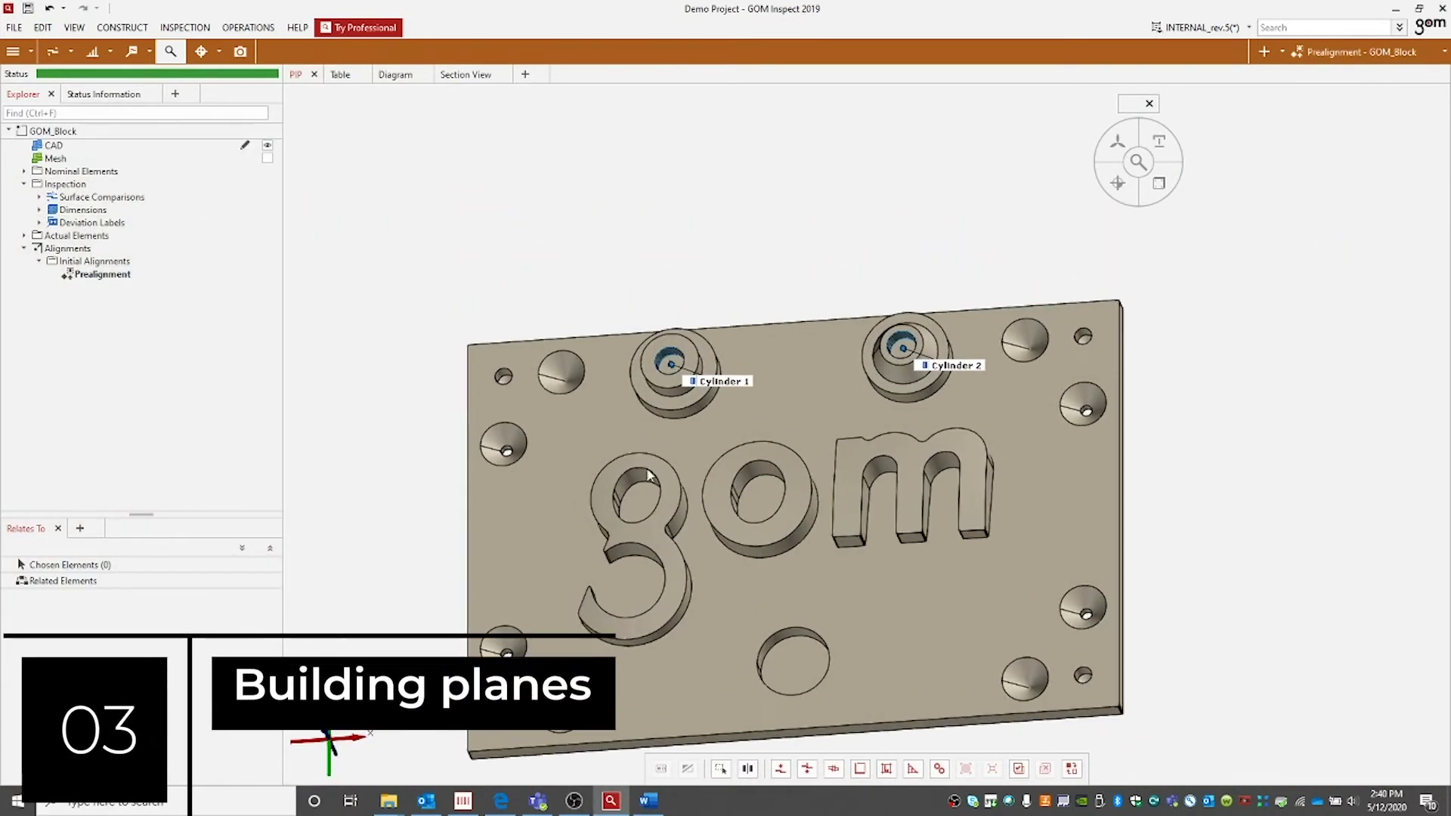
left_click(121, 28)
mouse_move(158, 90)
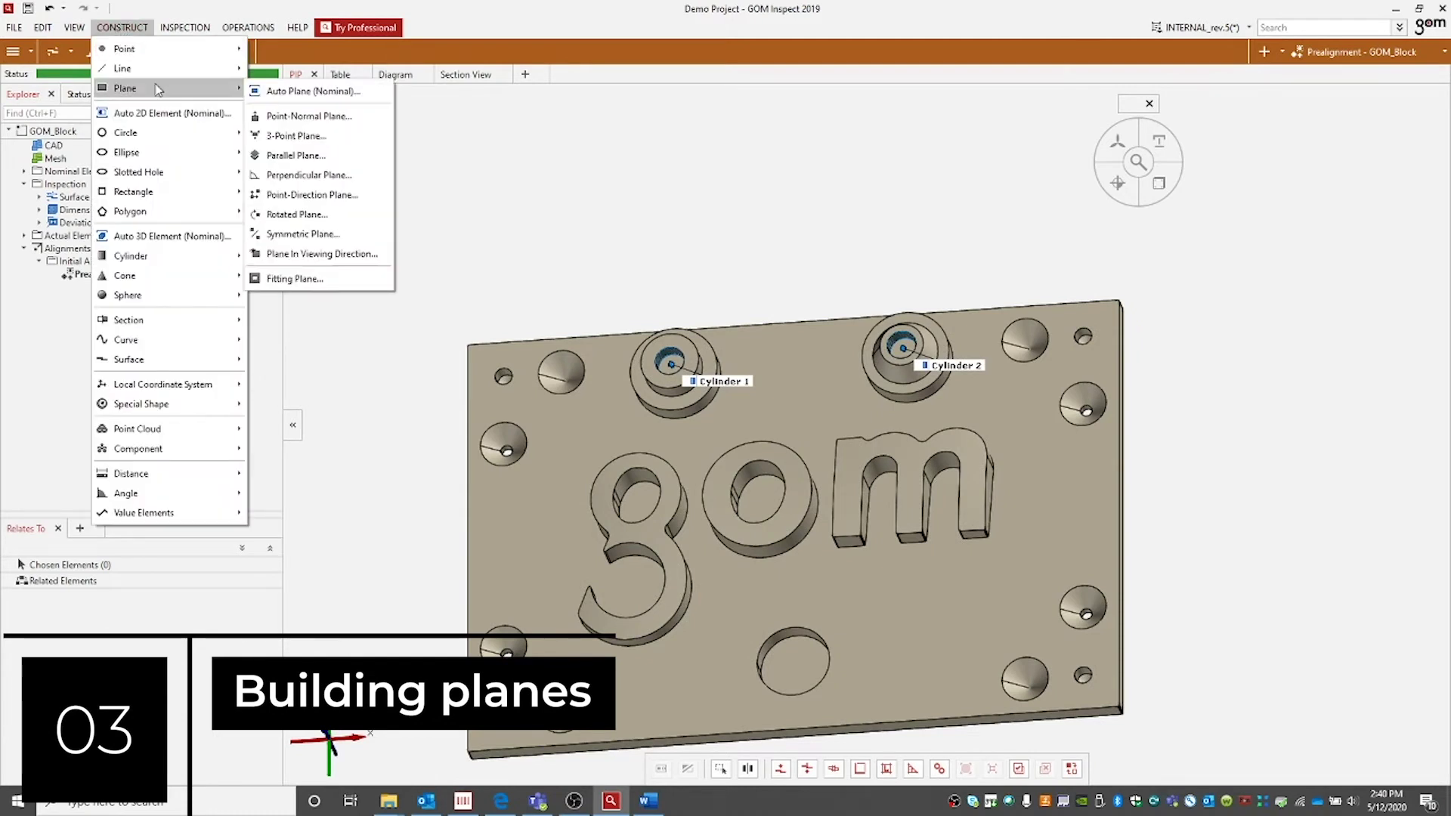
left_click(276, 91)
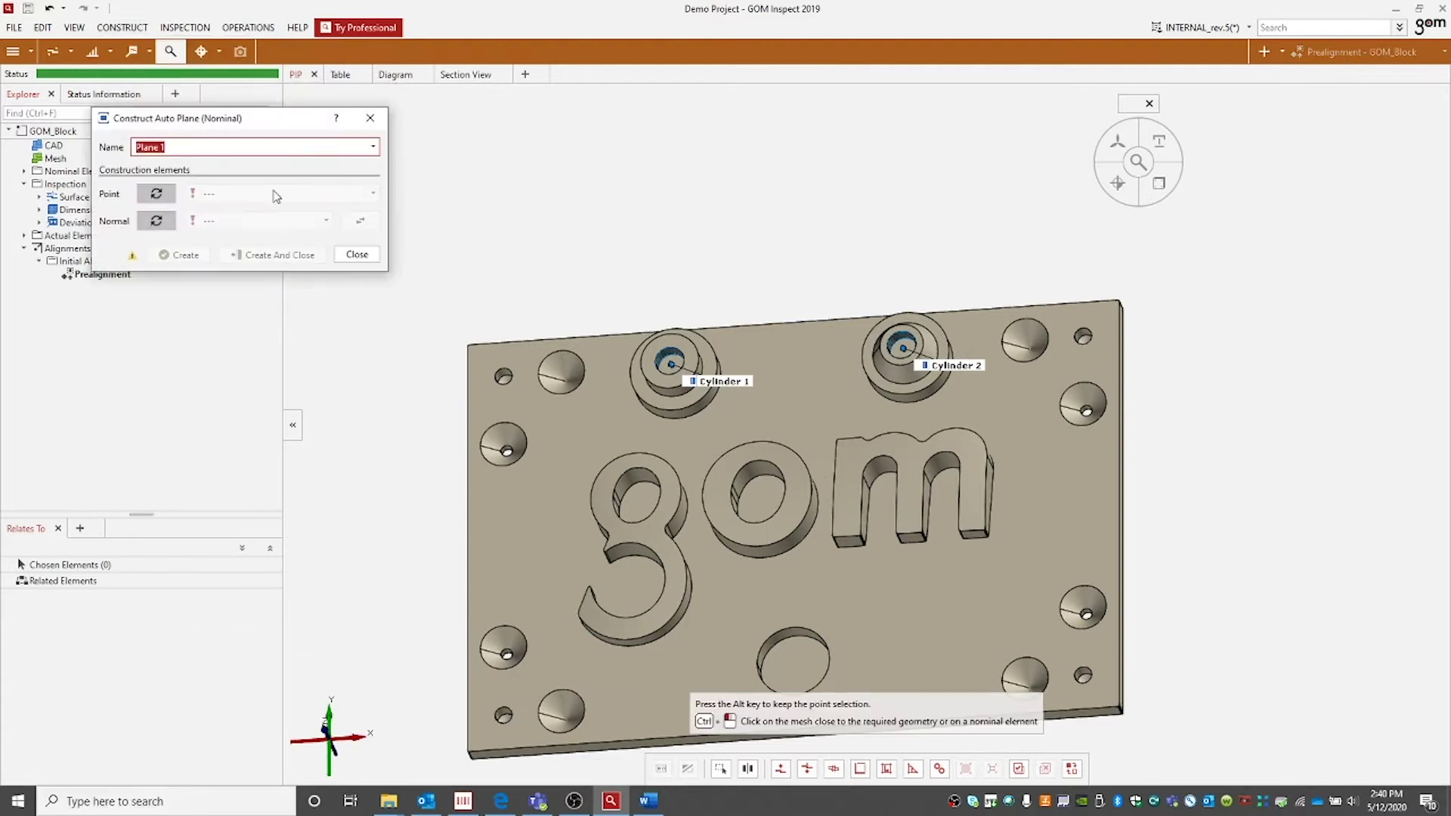
scroll(633, 346, "up", 5)
middle_click_drag(685, 383, 553, 254)
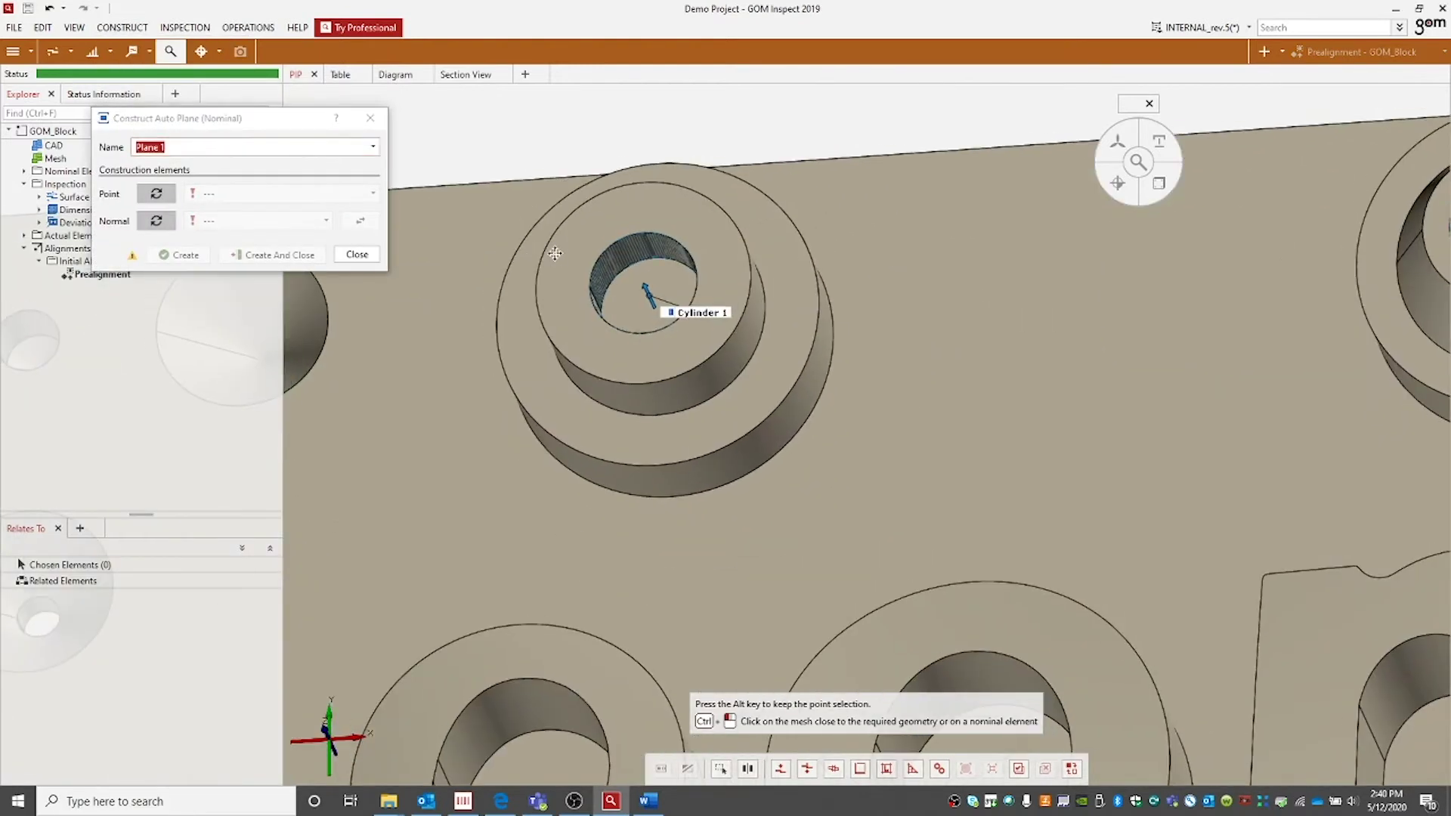
mouse_move(554, 254)
left_mouse_down()
mouse_move(582, 280)
mouse_move(574, 269)
left_mouse_up()
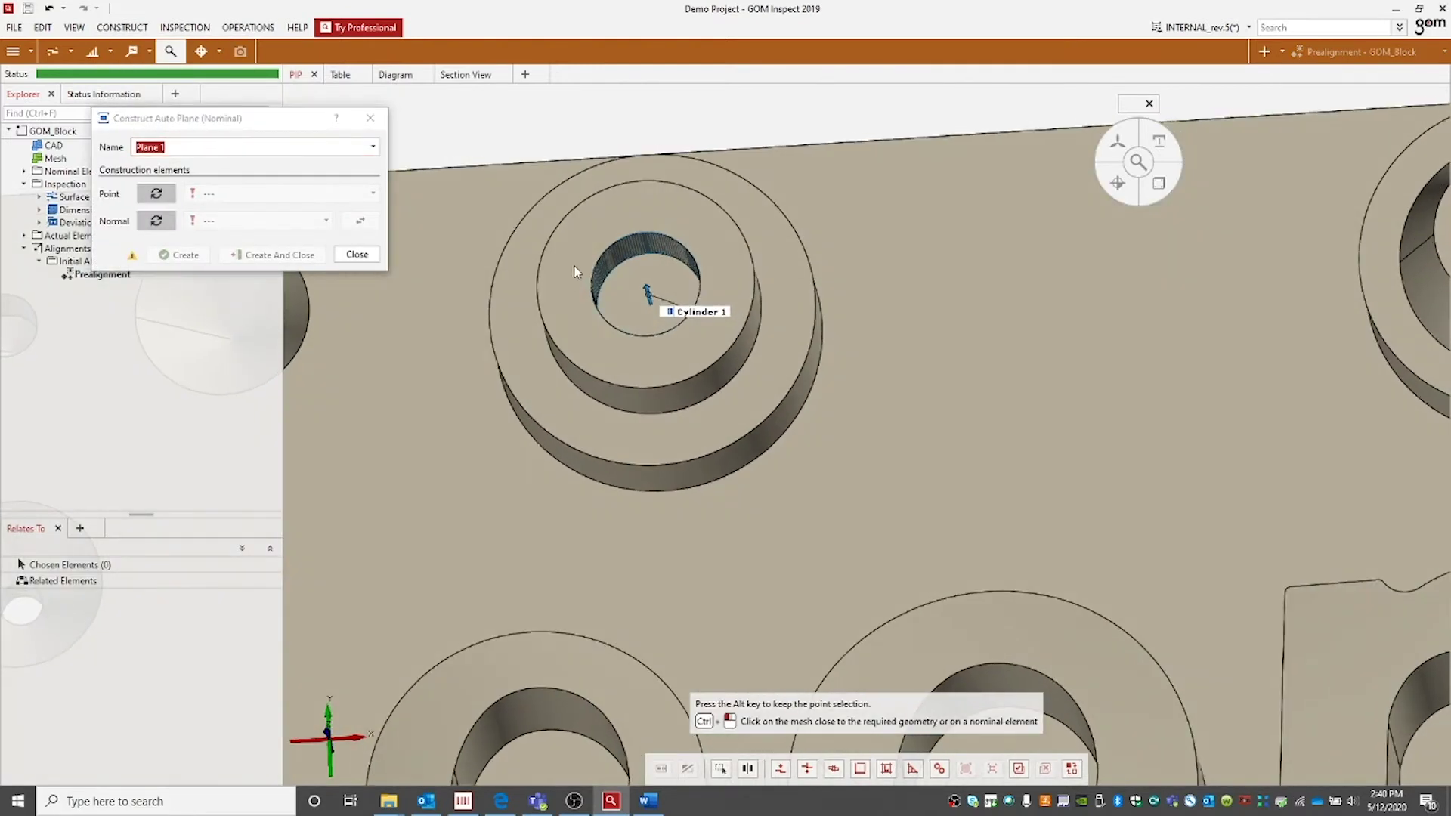
left_click(597, 213, "ctrl")
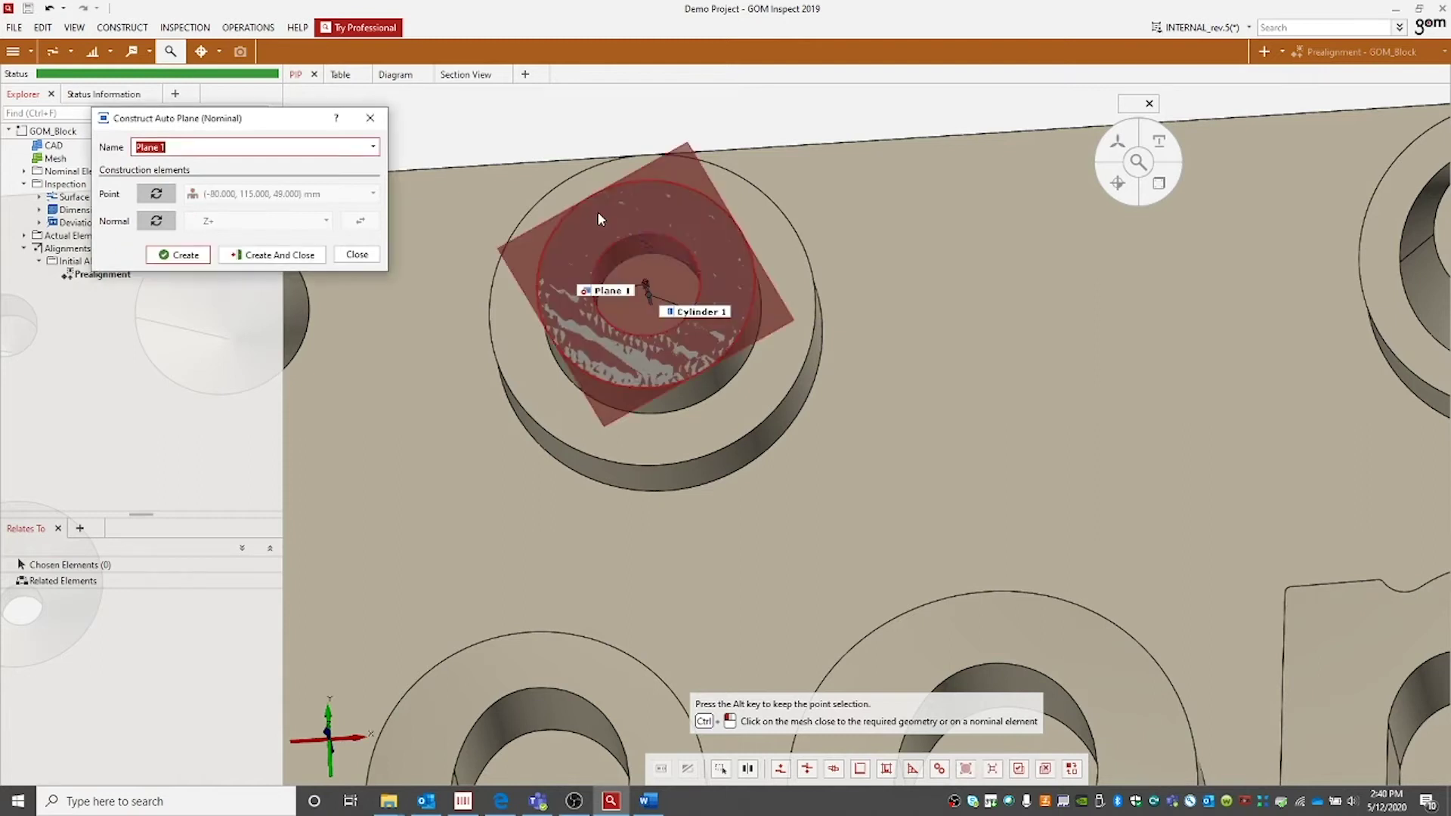
left_click(577, 214)
Construct a second nominal auto plane on the inner ring face around the upper-right boss's hole and finish the command
scroll(729, 229, "down", 3)
right_click_drag(768, 239, 556, 314)
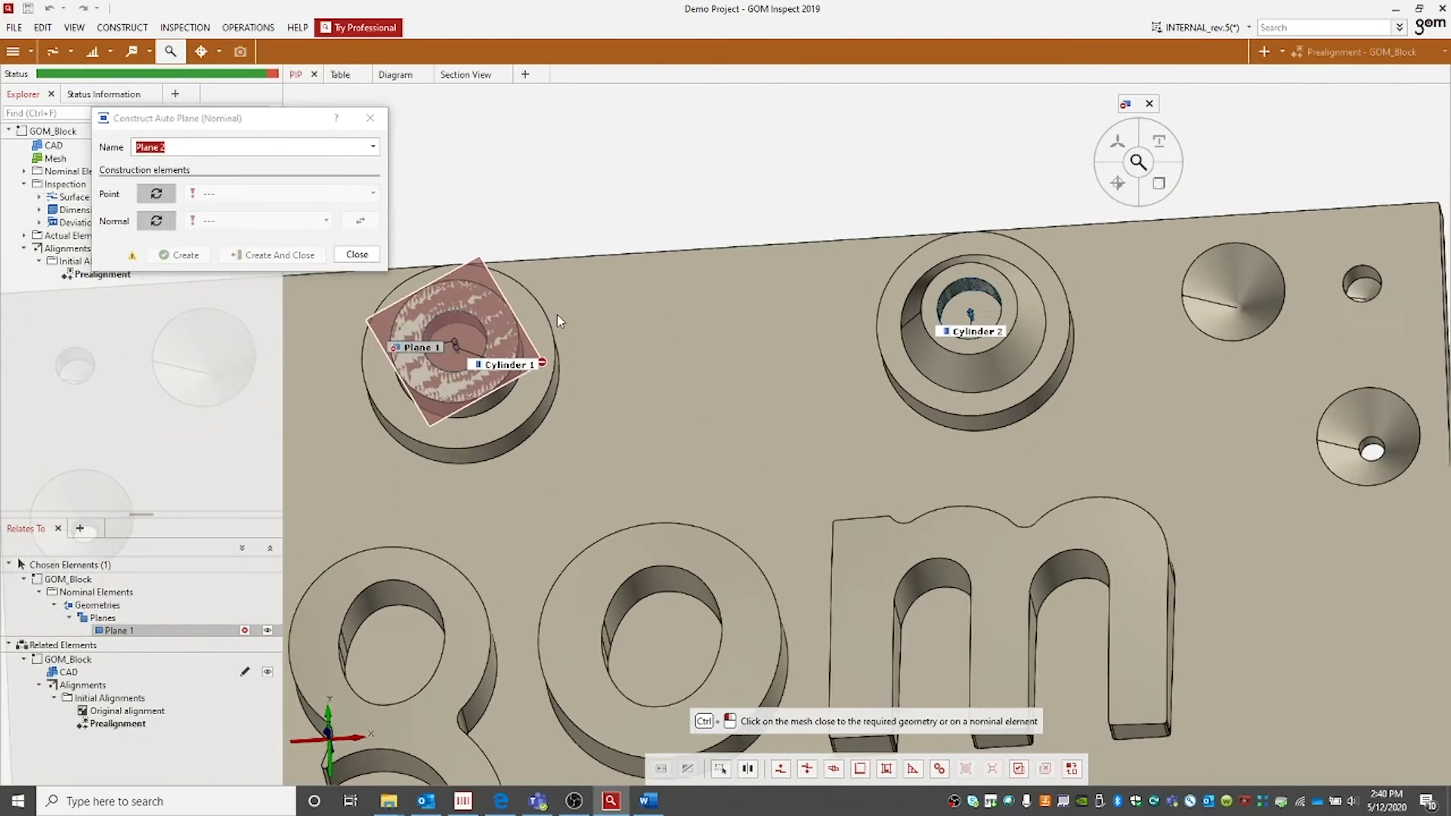
scroll(962, 280, "up", 2)
left_click(960, 275, "ctrl")
left_click(984, 277)
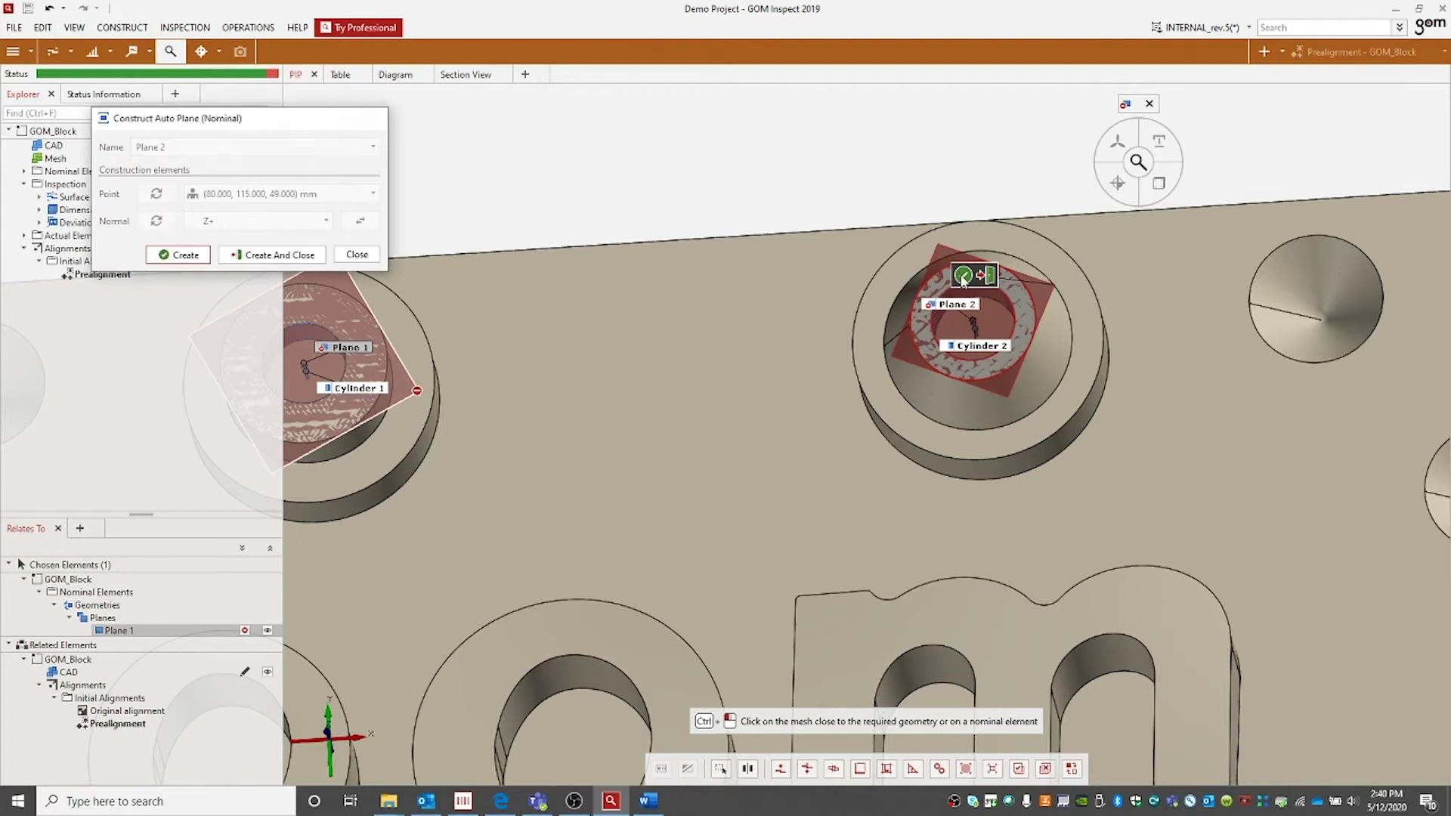
Assign the Fitting Element measuring principle to both planes, using the automatic actual element, Gaussian best-fit and 3 sigma
left_click(1159, 149)
left_click(1202, 189)
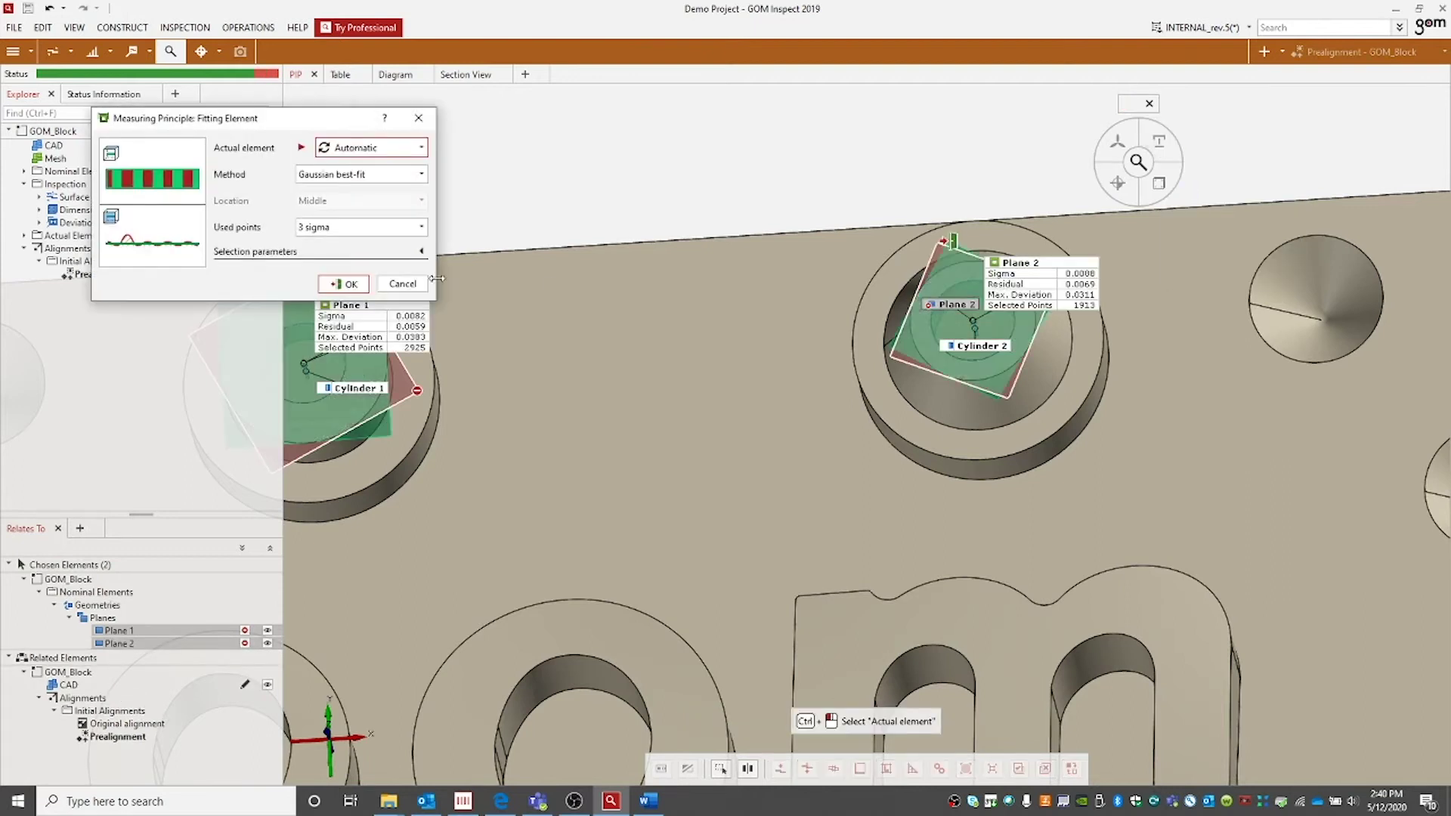
left_click(350, 285)
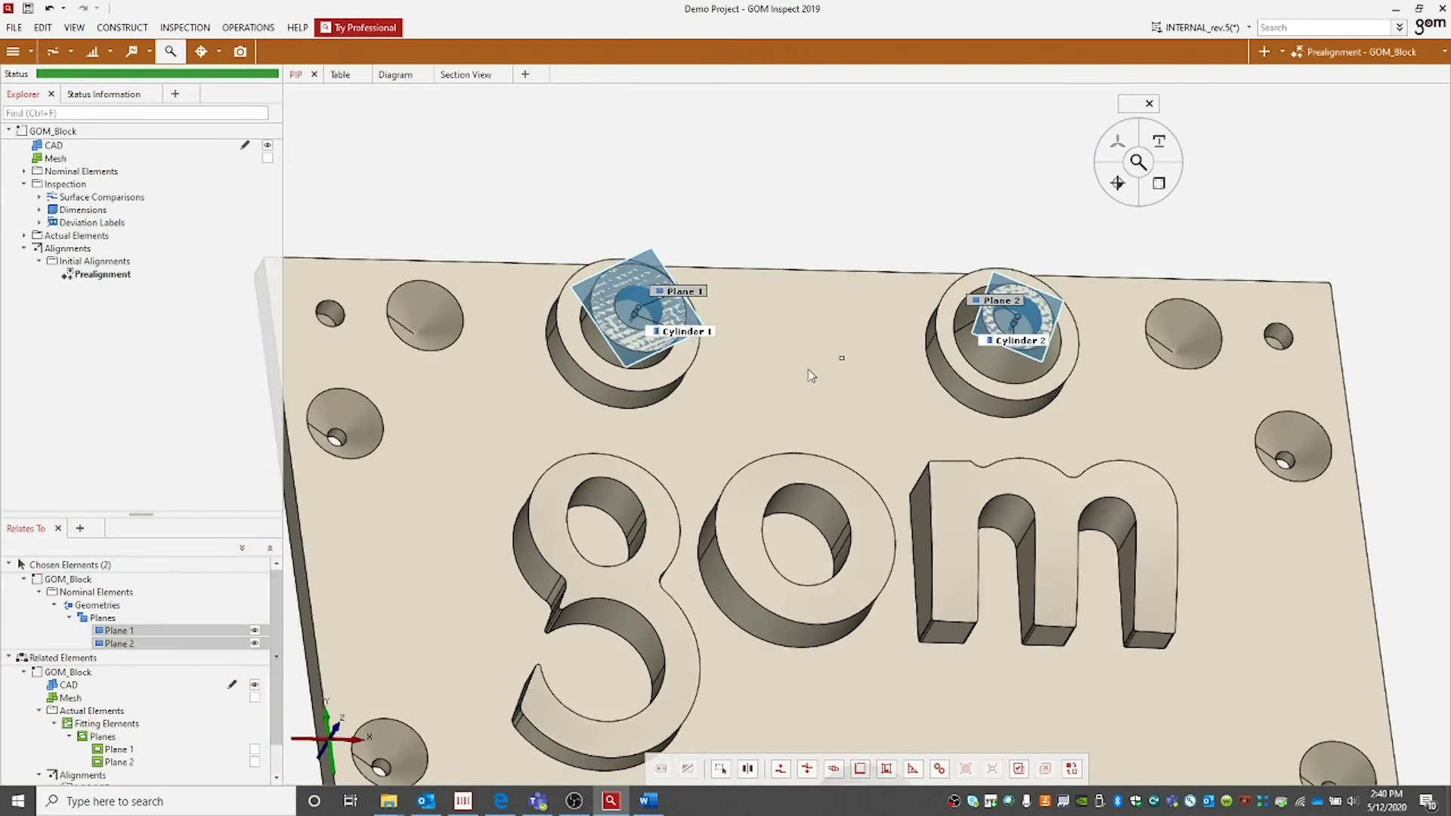
Construct an intersection point with Cylinder 1 as the line and Plane 1 as the intersected element
mouse_move(811, 376)
left_mouse_down()
mouse_move(773, 387)
mouse_move(742, 422)
mouse_move(760, 427)
left_mouse_up()
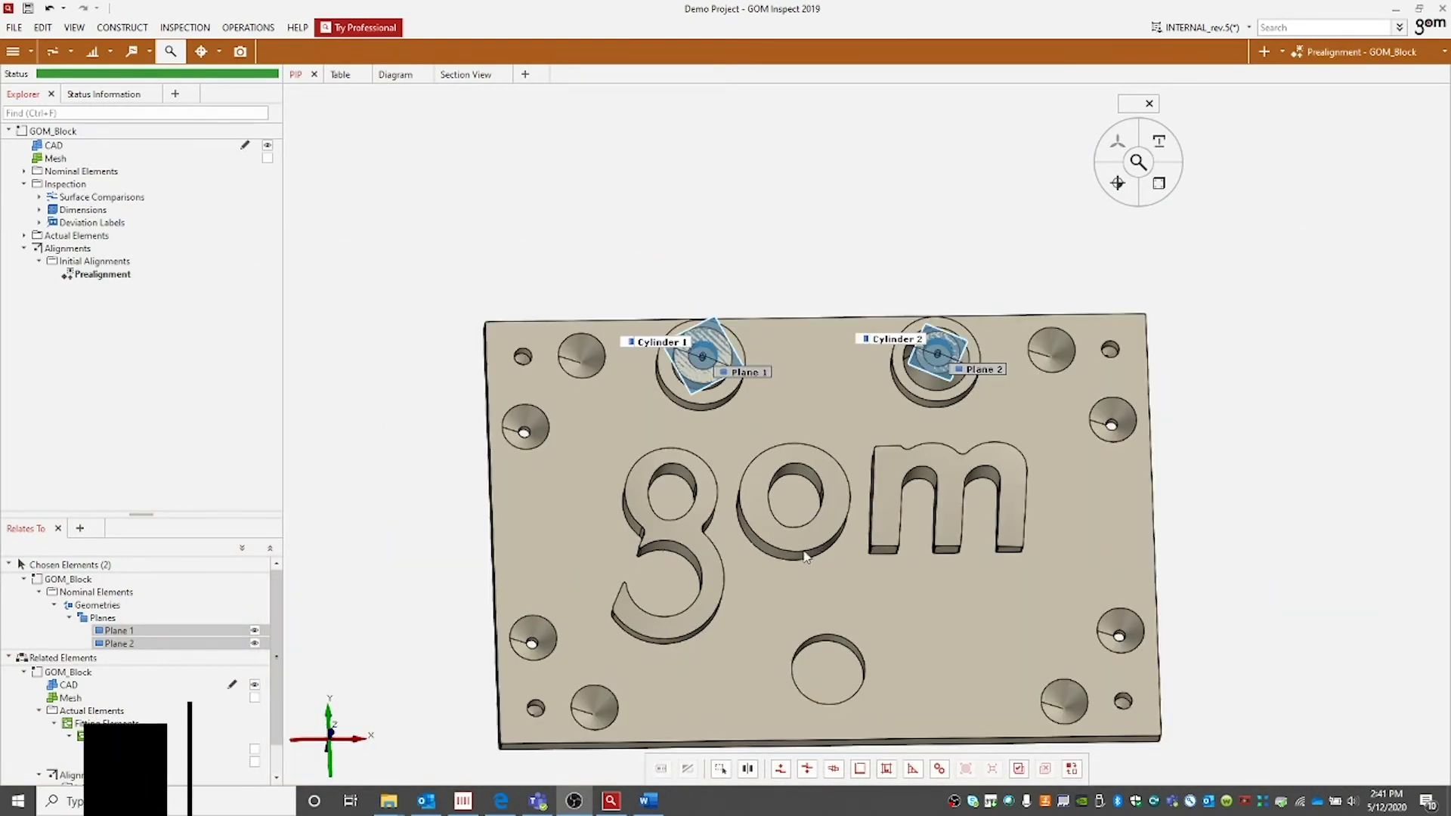
middle_click_drag(822, 537, 759, 475)
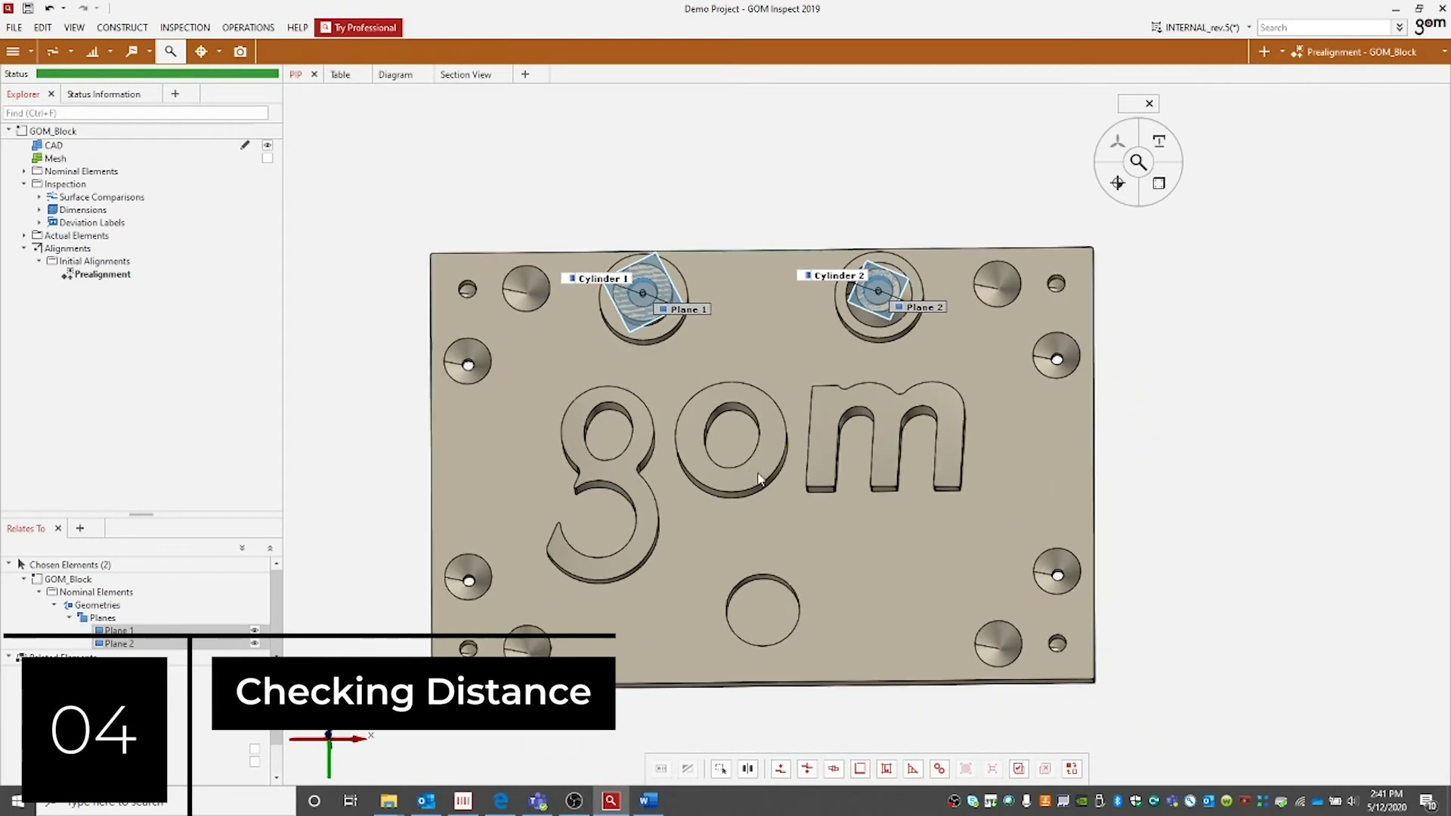
middle_click_drag(717, 382, 752, 411)
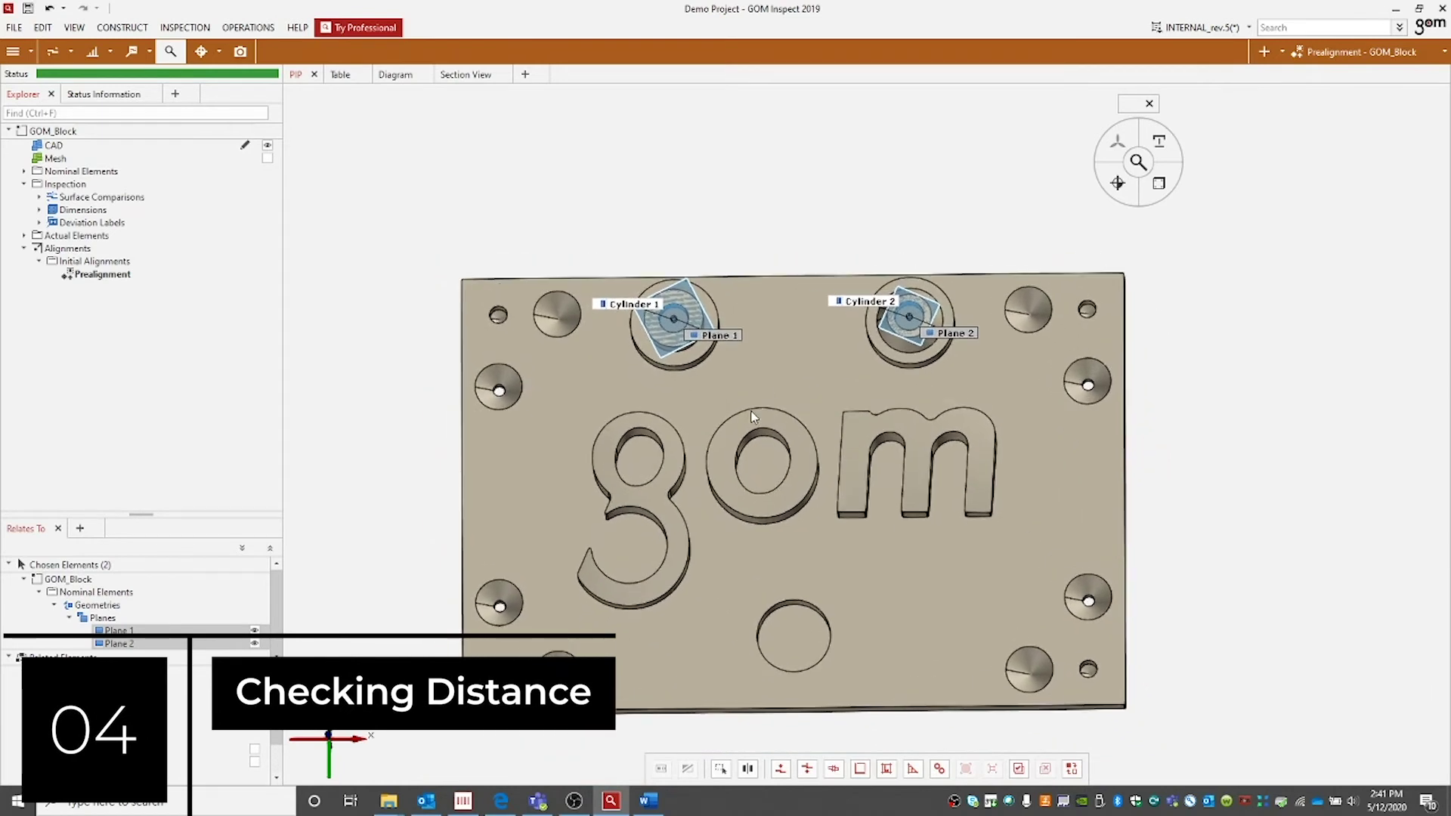
left_click(119, 33)
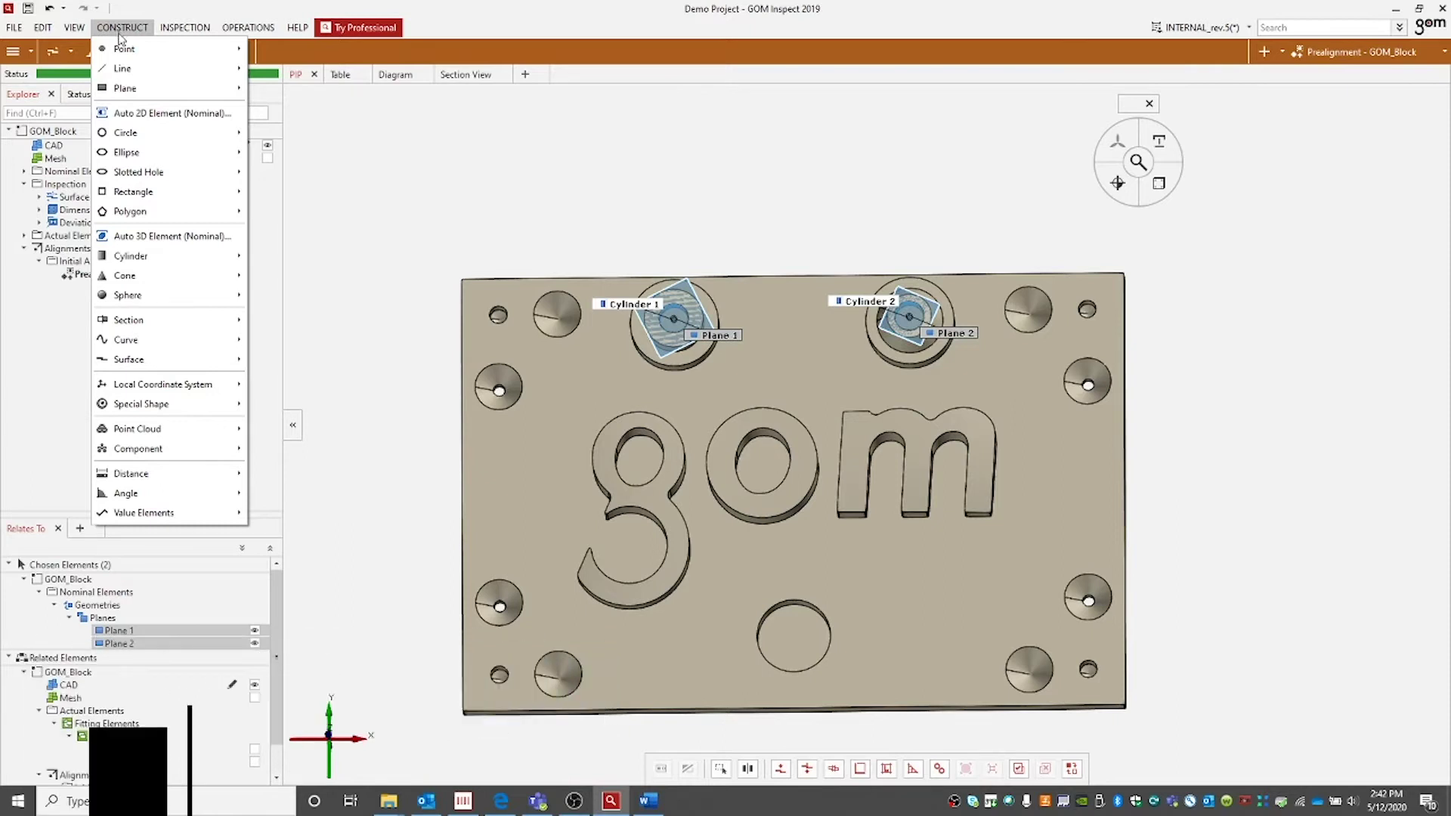
mouse_move(121, 53)
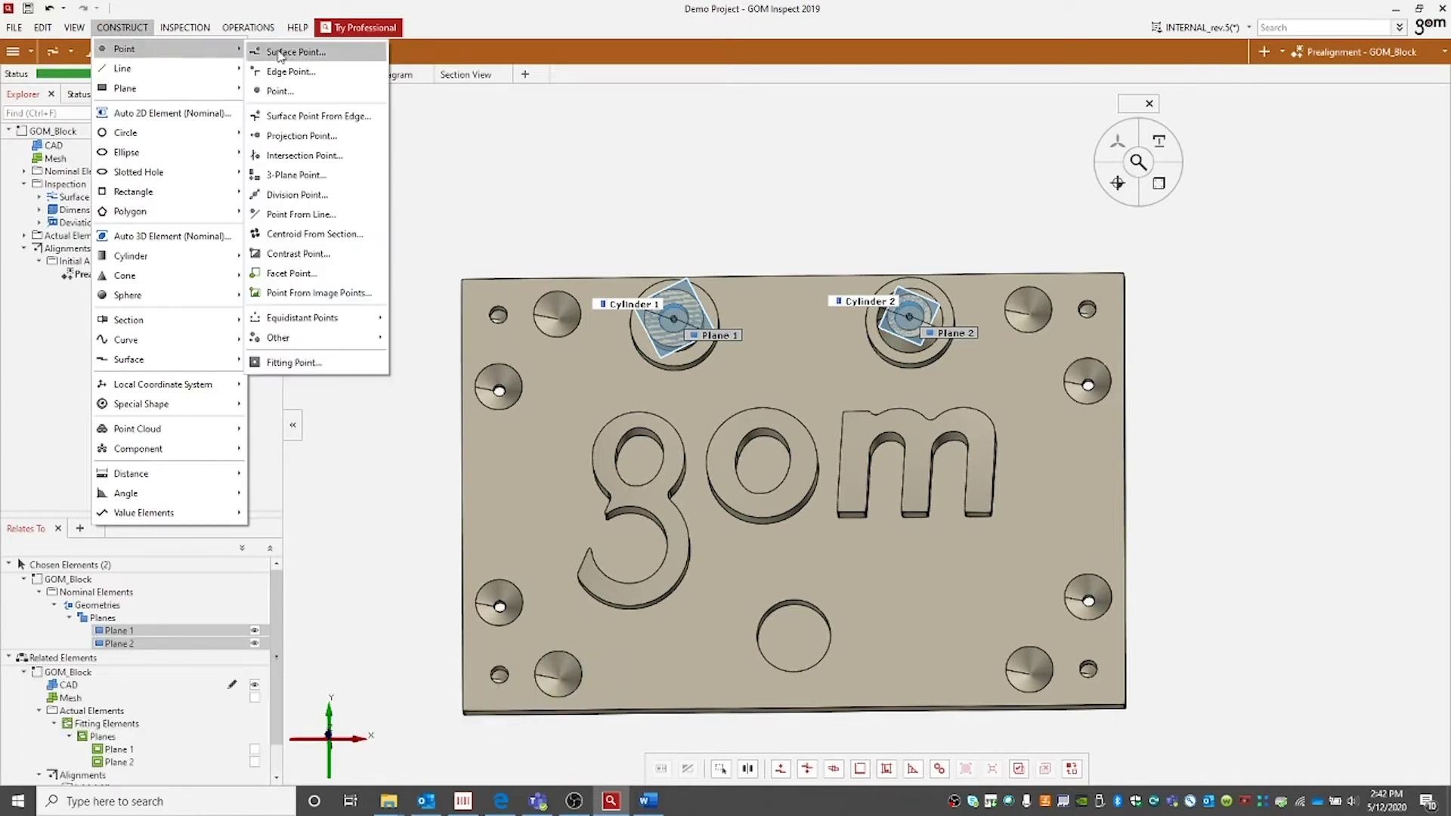
left_click(297, 156)
left_click_drag(605, 405, 614, 373)
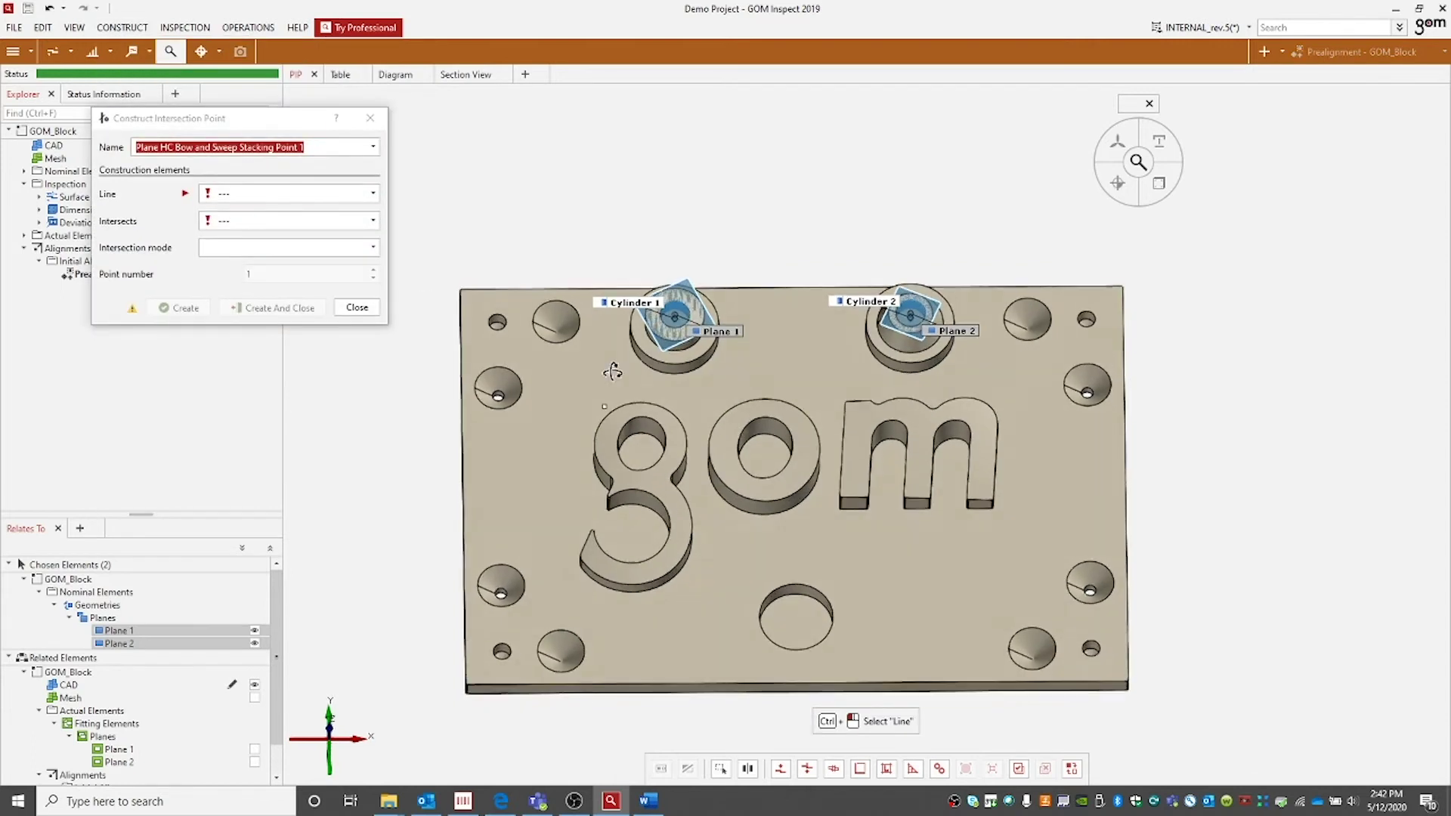
scroll(666, 343, "up", 5)
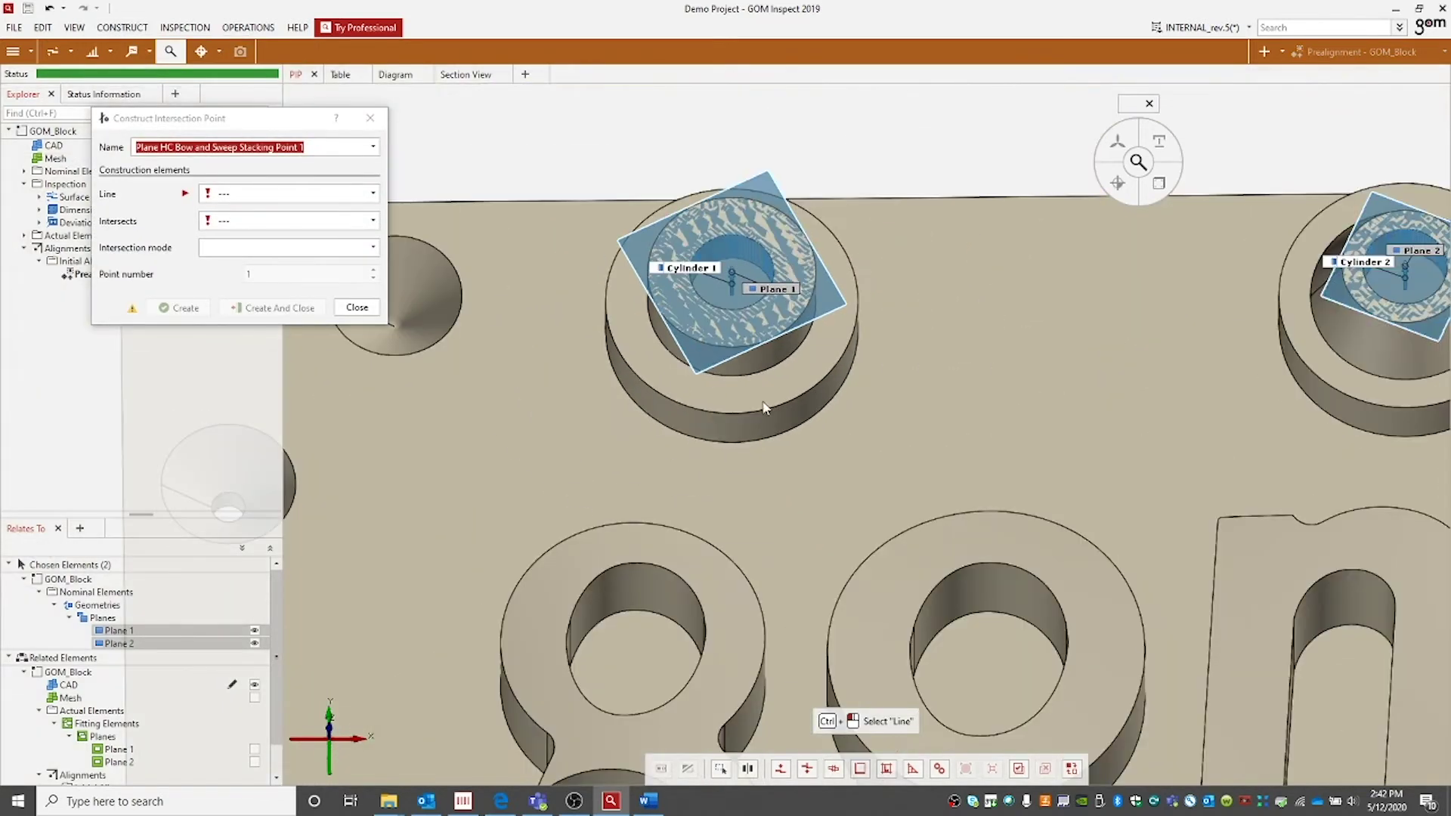
right_click_drag(755, 419, 692, 484)
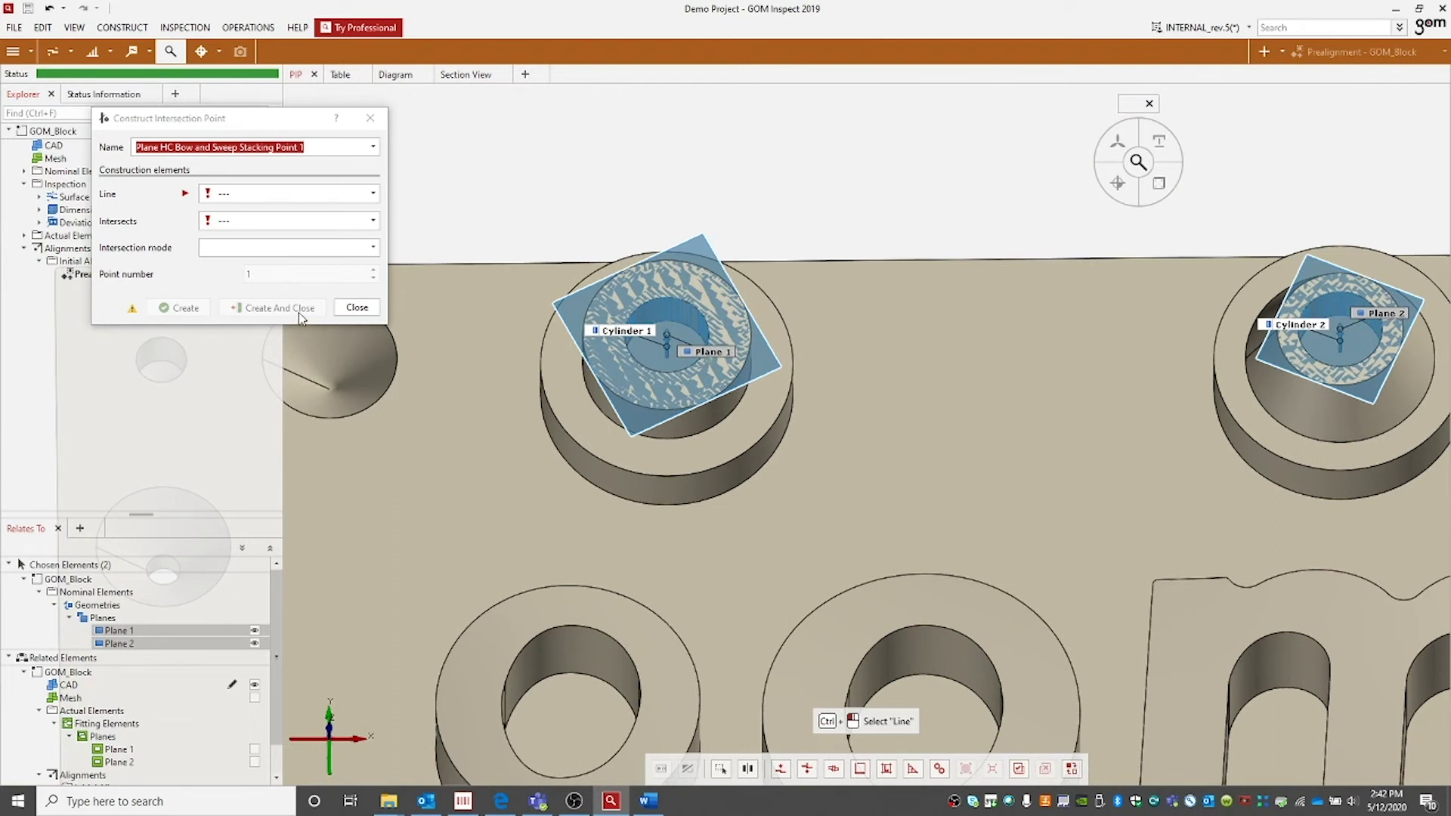
left_click(645, 336)
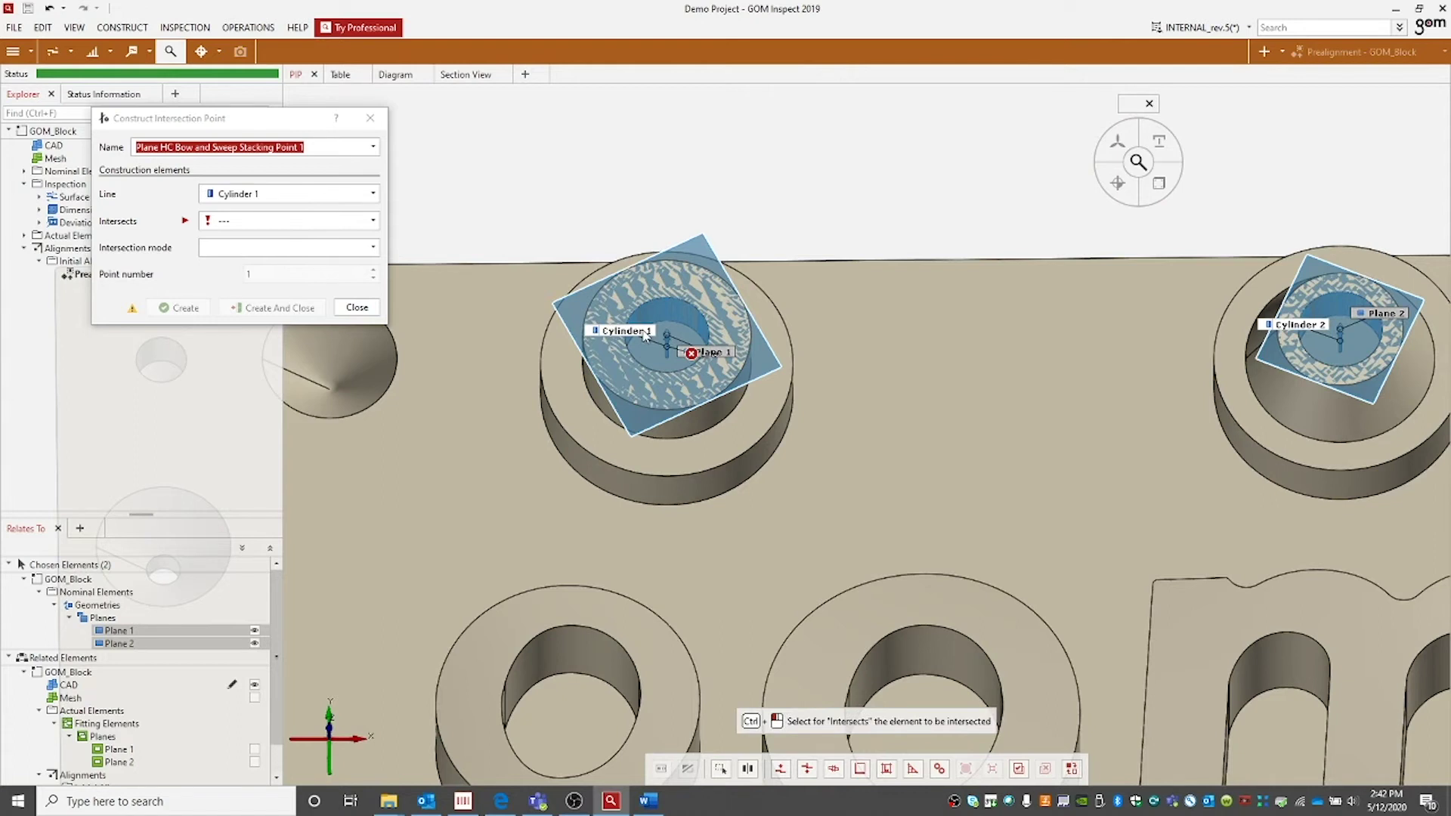
left_click(724, 355)
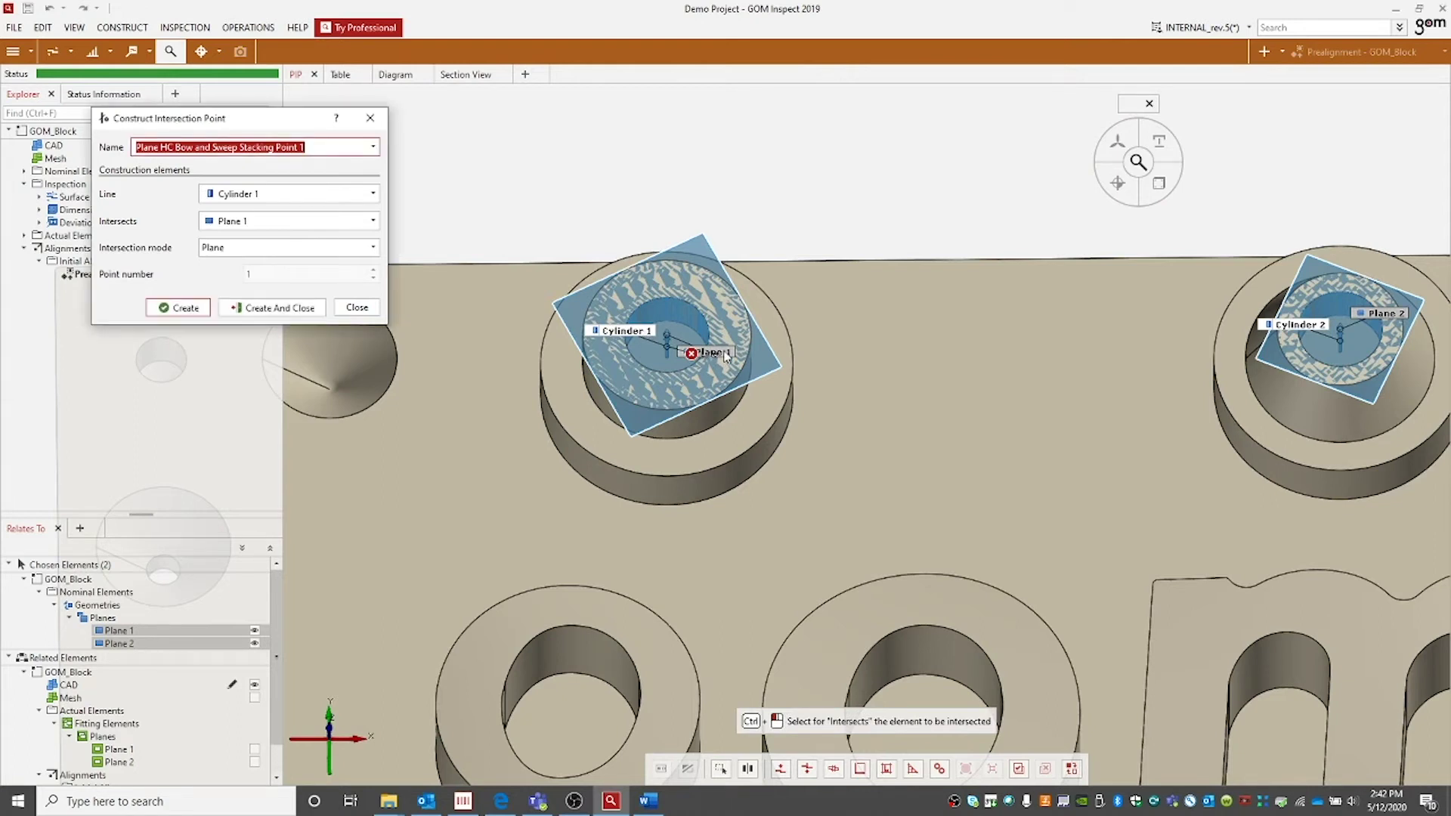
left_click(185, 308)
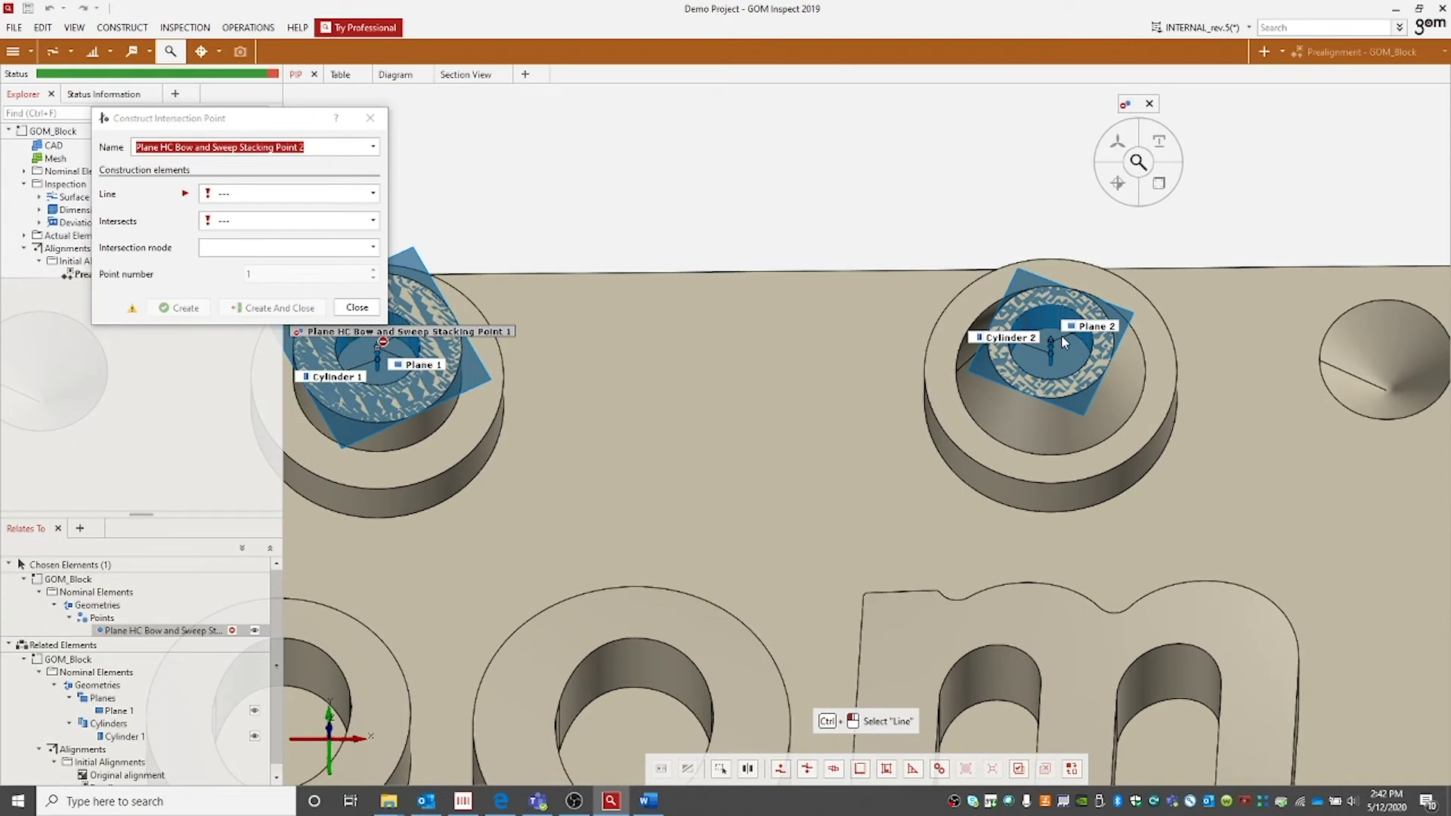
Construct a second intersection point from Cylinder 2 and Plane 2, and finish the command
left_click(1017, 344)
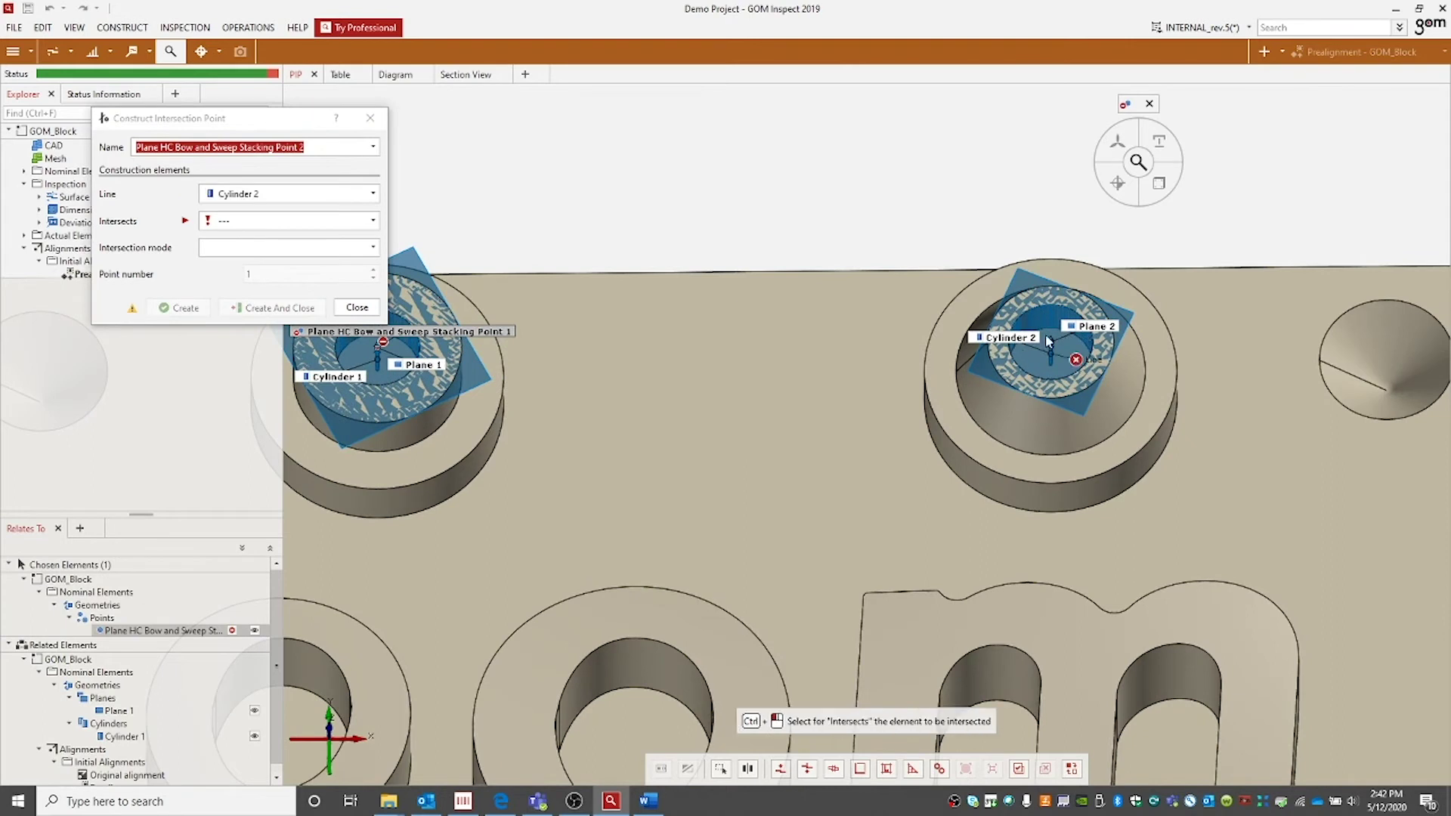
left_click(1105, 333)
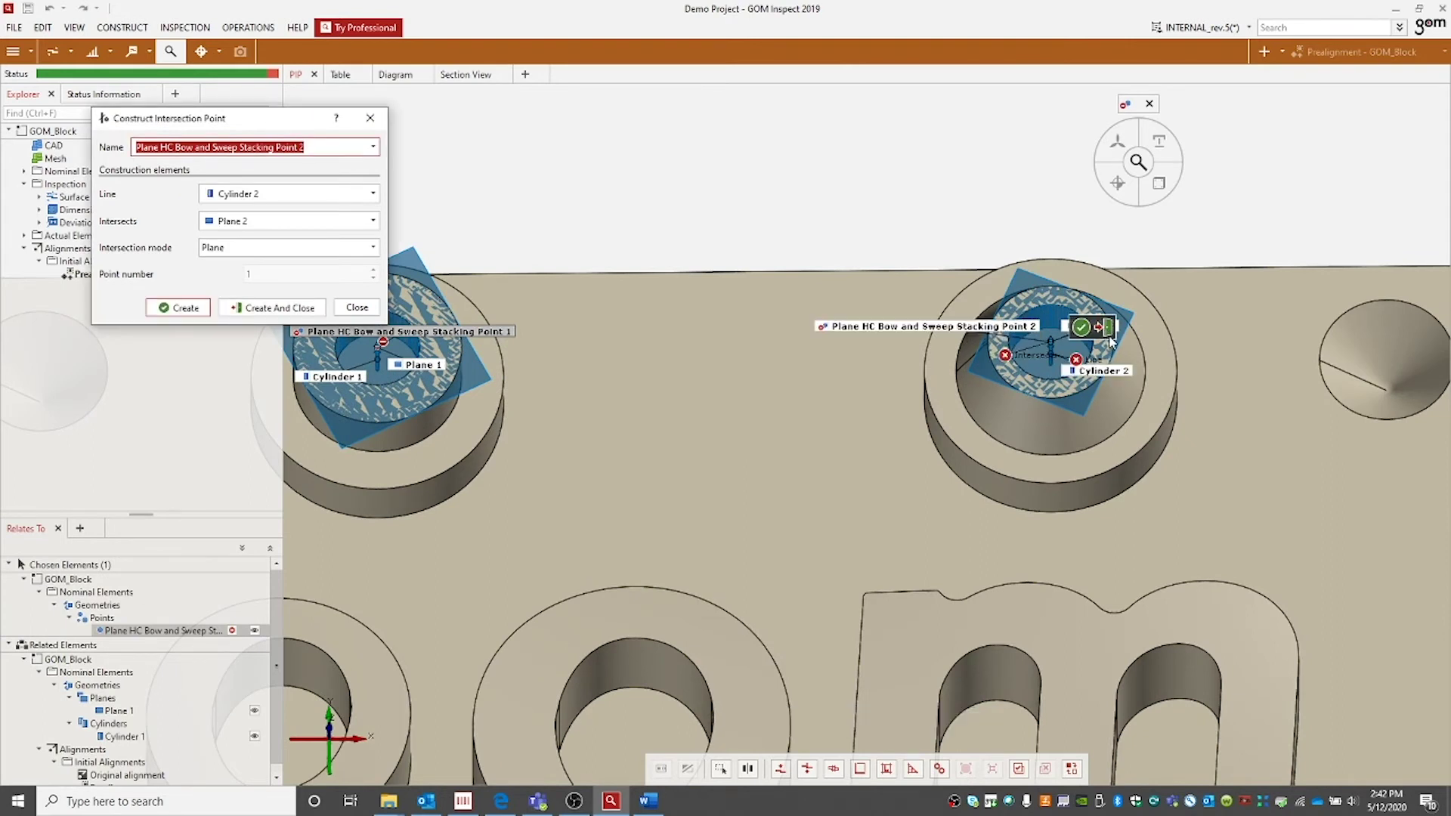
left_click(1108, 330)
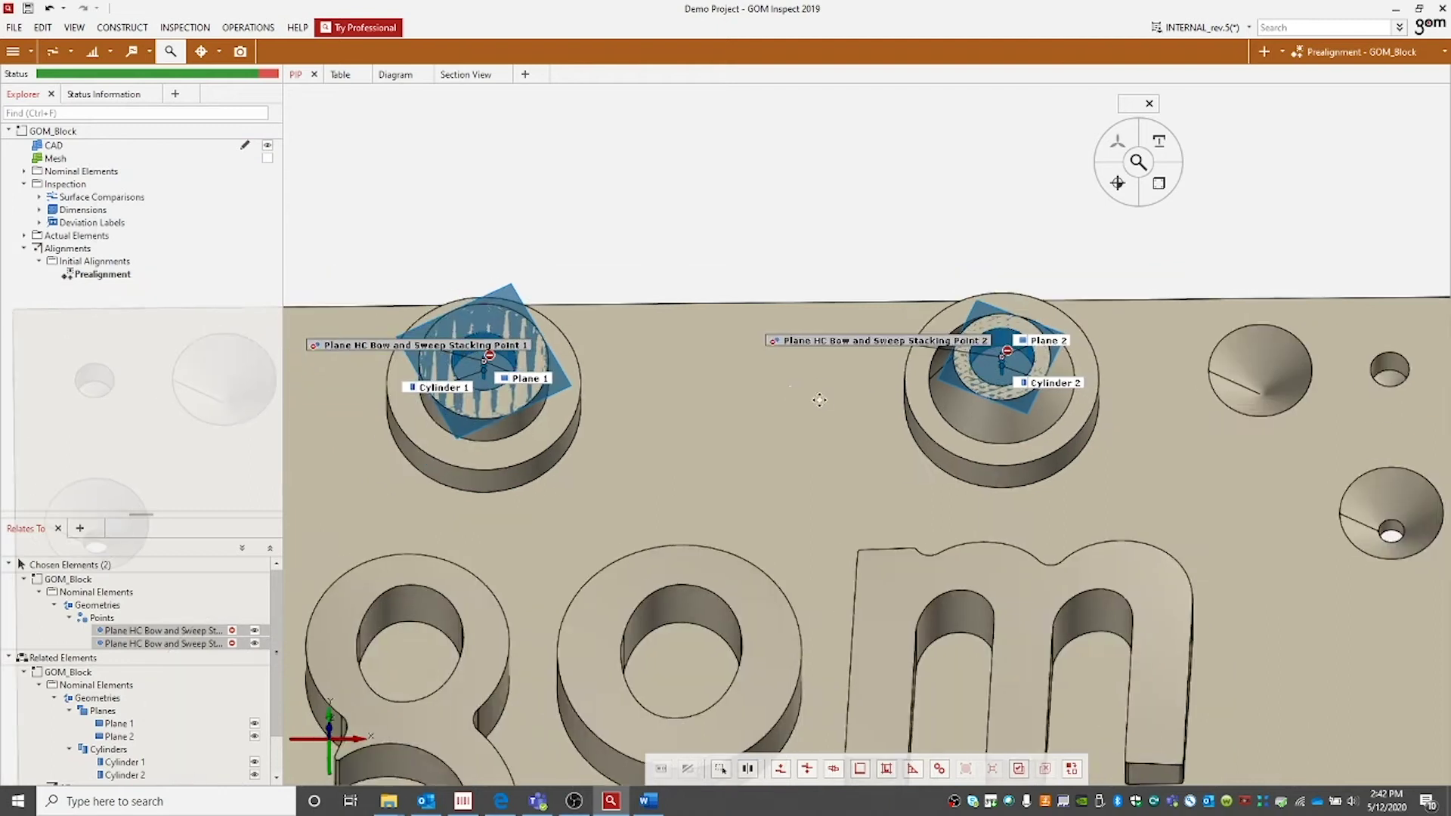
Move the first intersection point's label above the upper-left boss and rename the point as PT1
left_click_drag(528, 364, 561, 252)
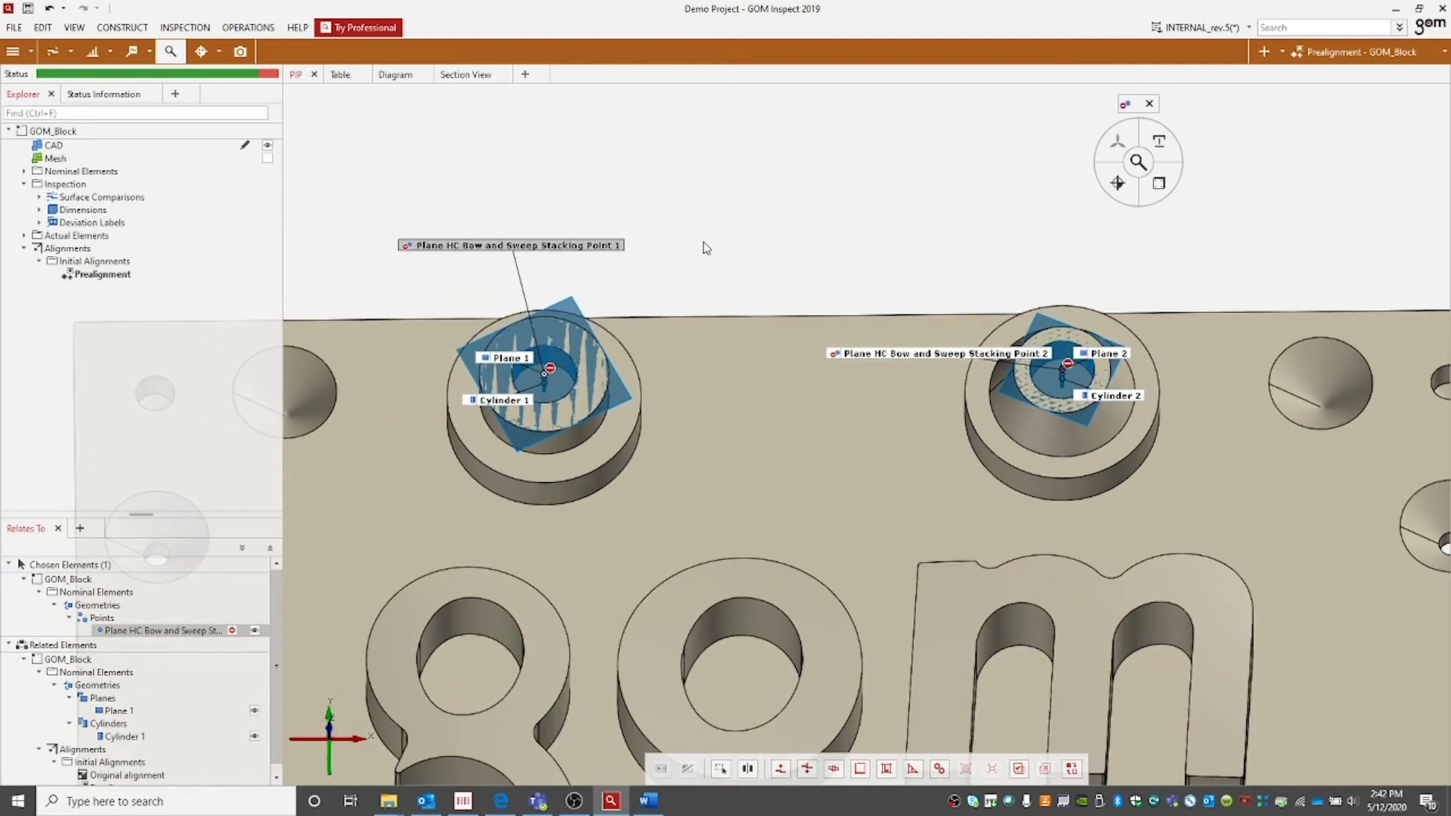
key("F2")
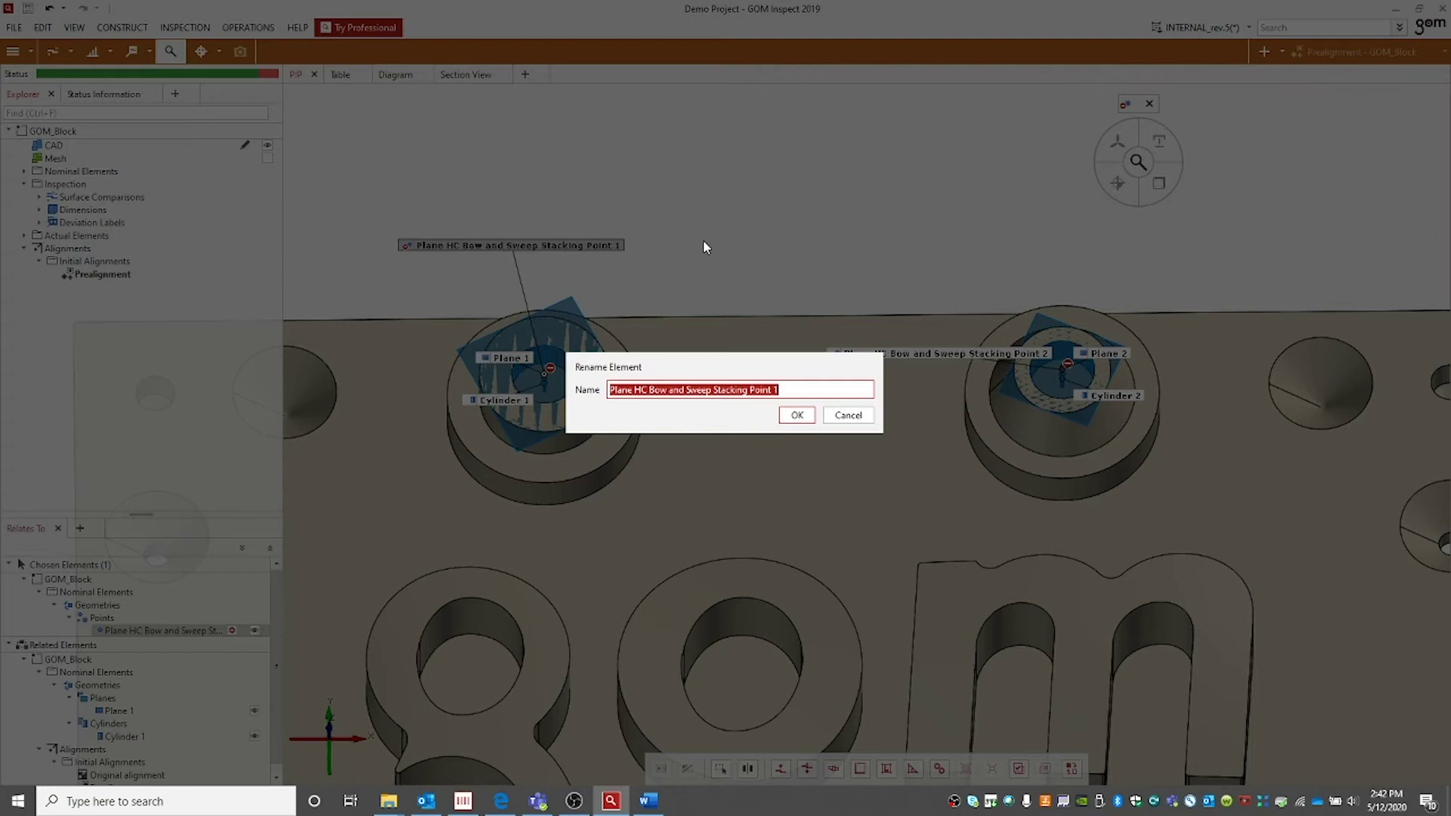
type("PT1")
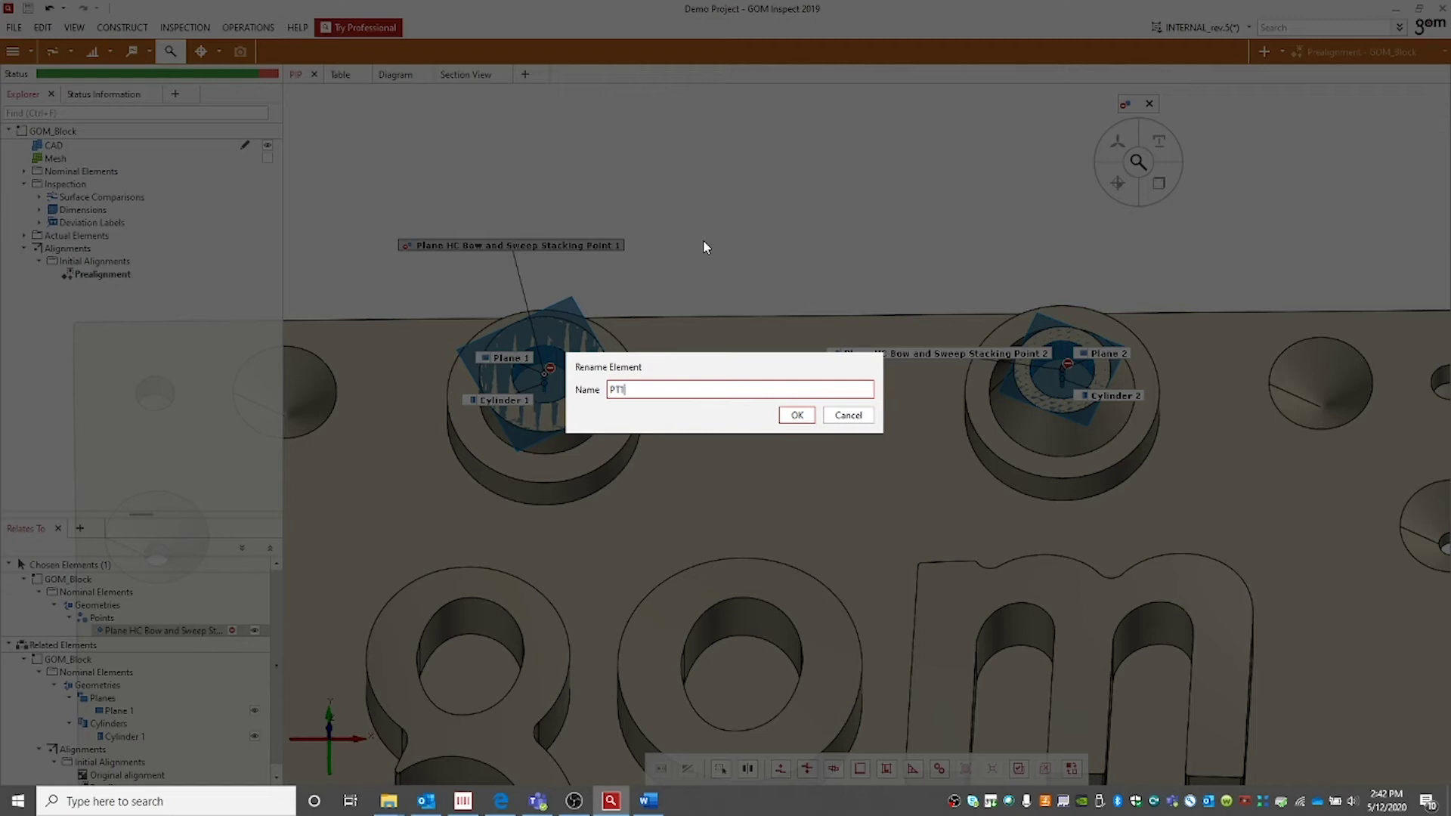
key("Return")
Rename the intersection point on the upper-right boss as PT2
left_click(994, 360)
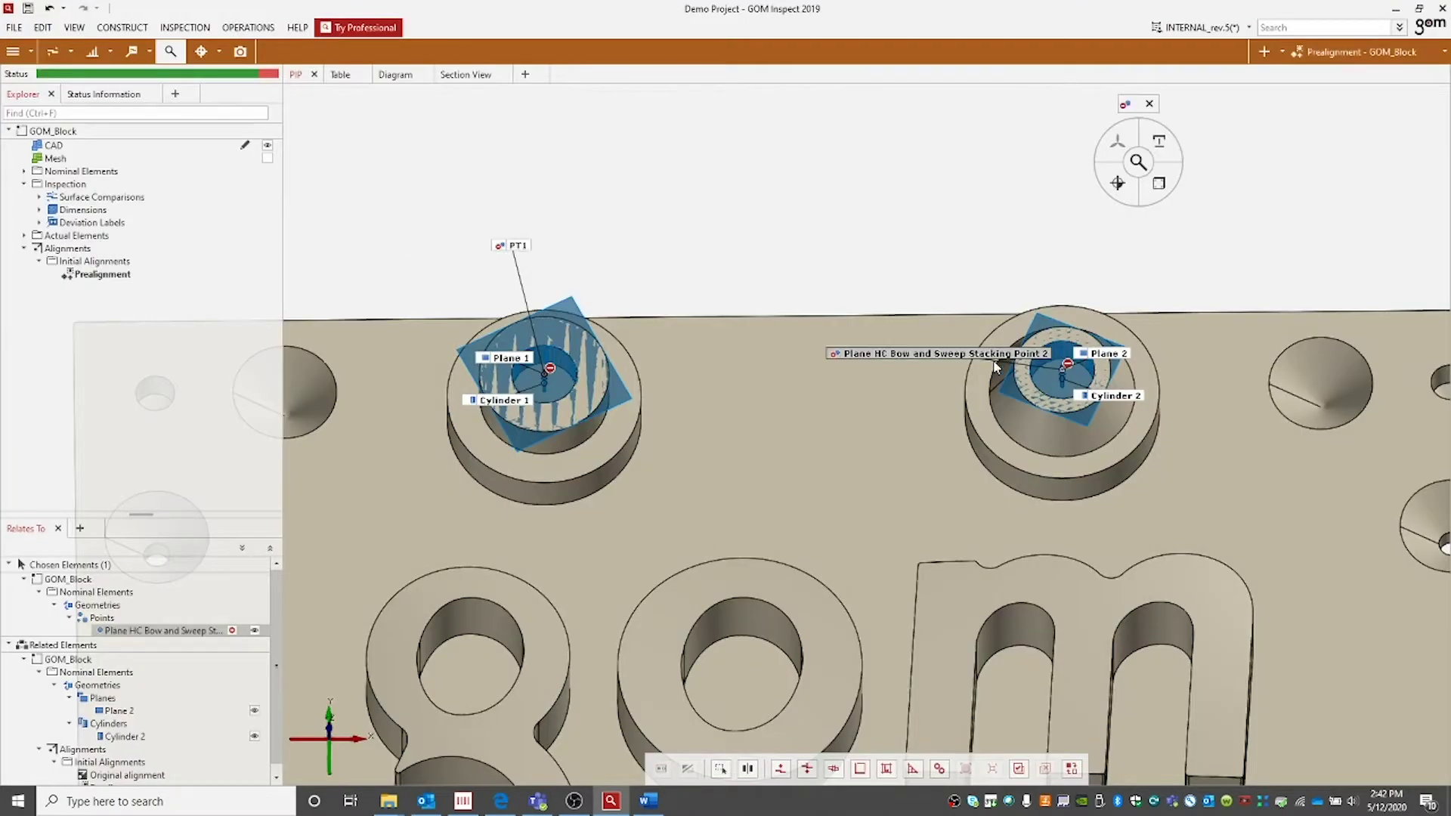
key("F2")
type("PT2")
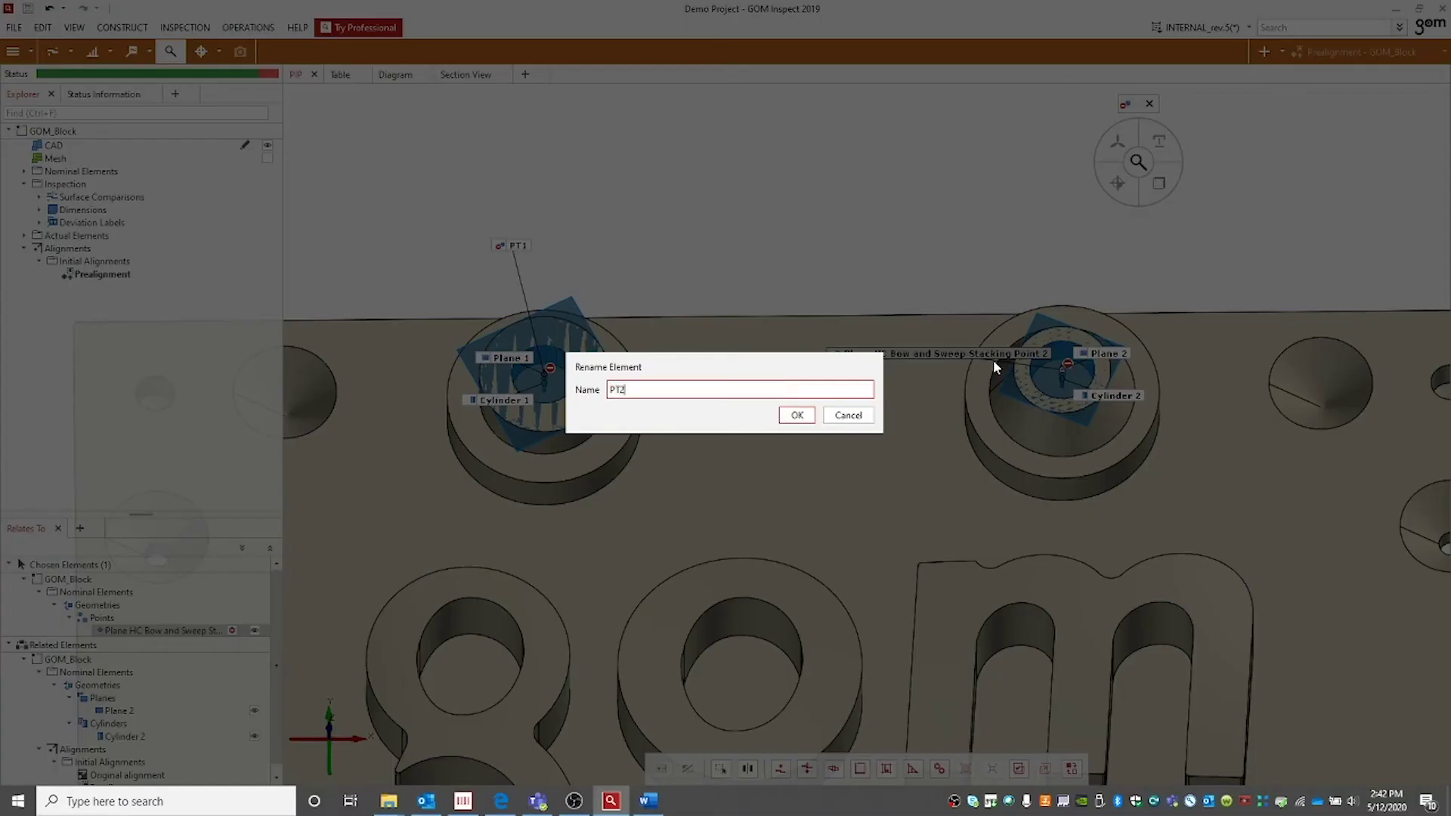
key("Return")
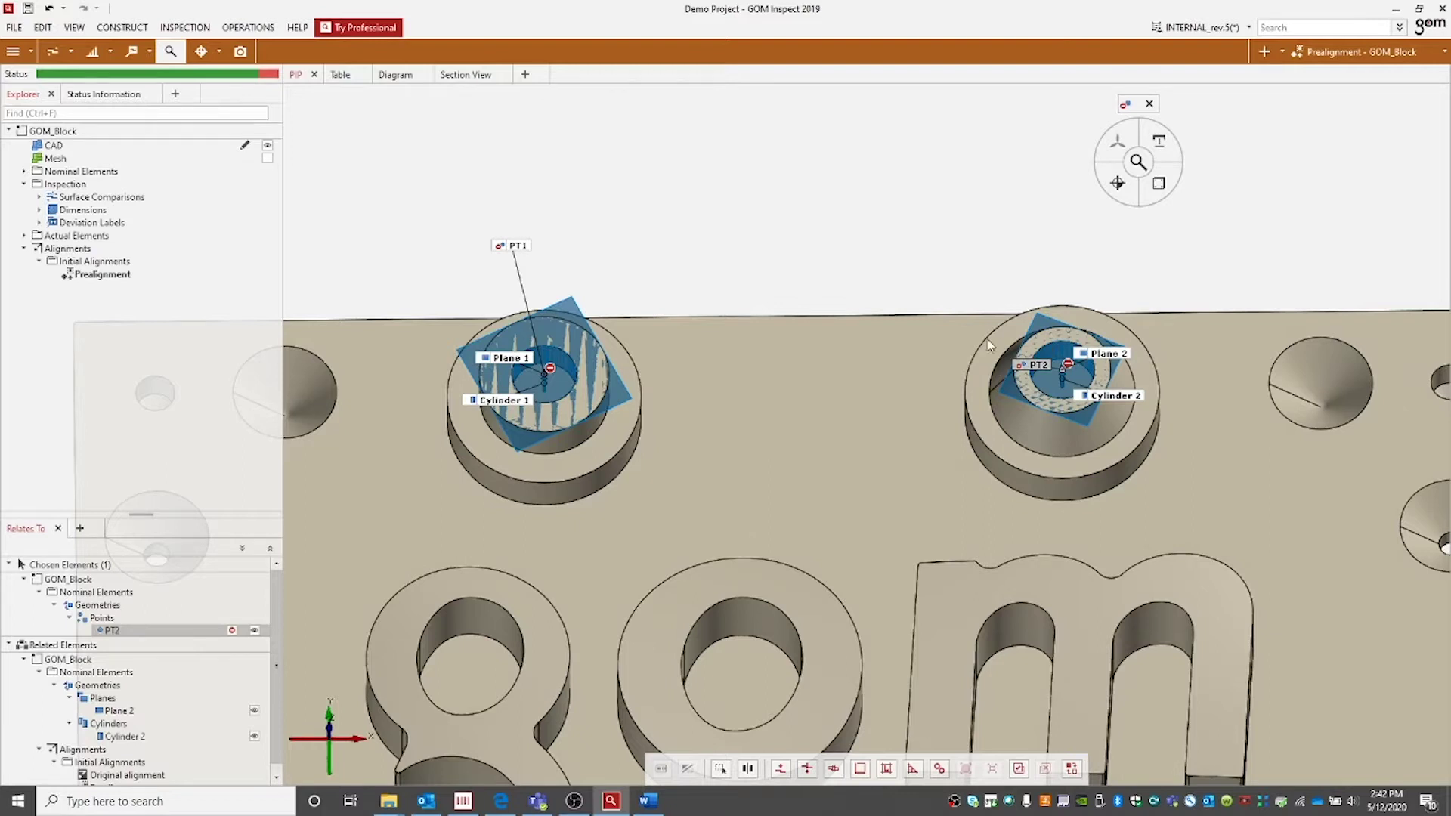
Assign the Referenced Construction measuring principle to points PT1 and PT2 together
left_click(520, 246, "ctrl")
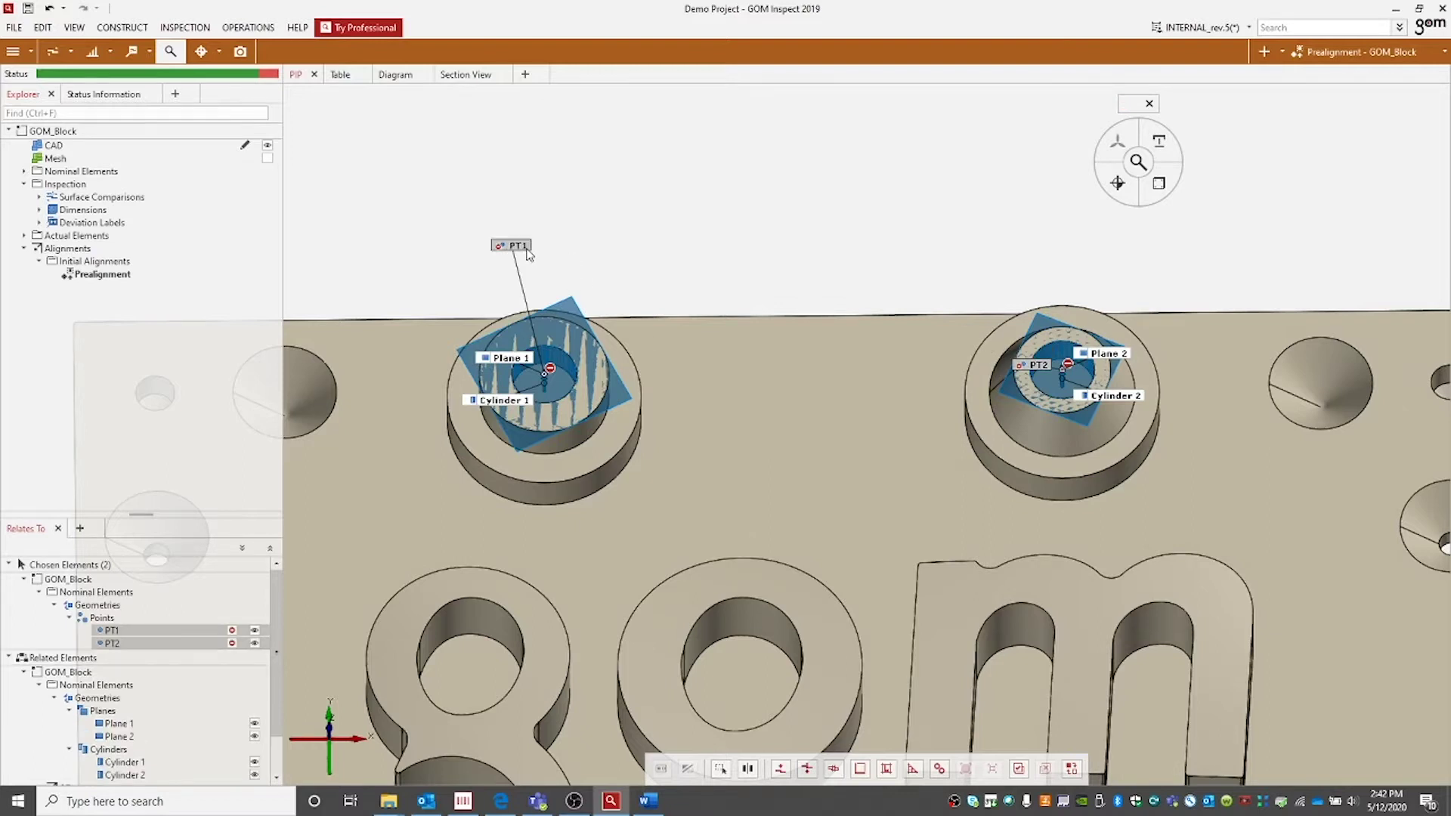
scroll(714, 314, "down", 3)
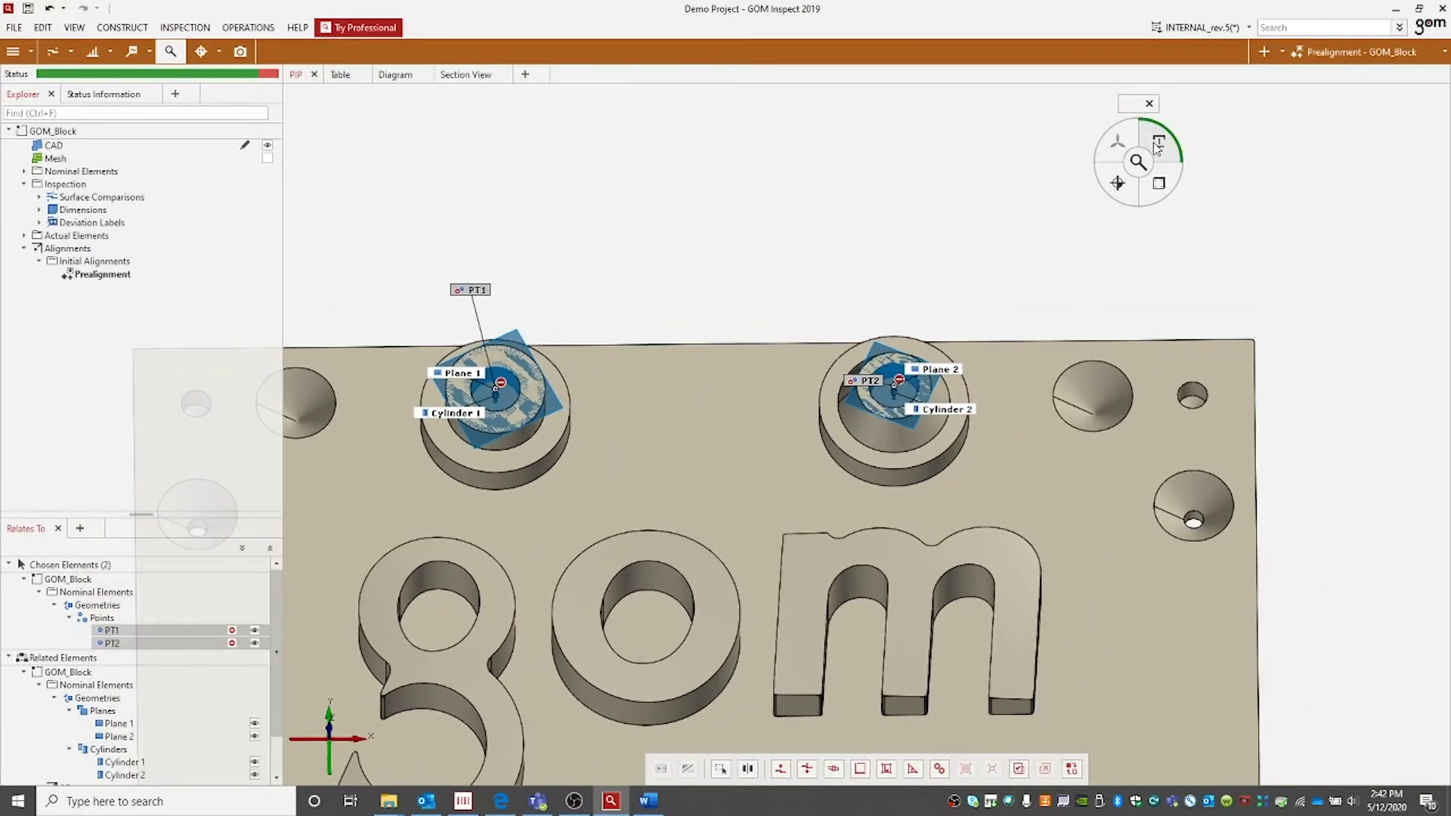
mouse_move(1159, 144)
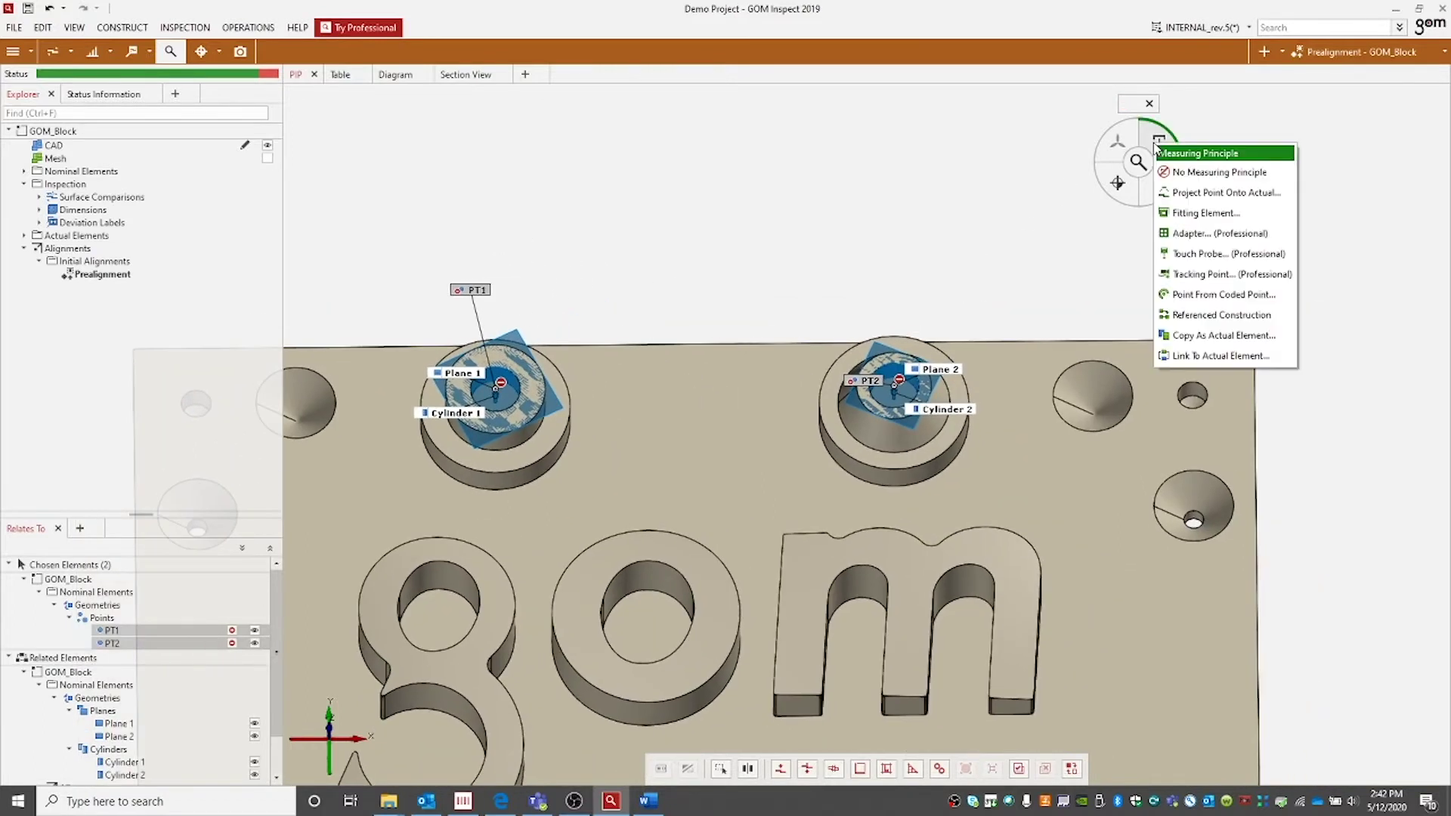
left_click(1212, 315)
scroll(636, 334, "down", 3)
middle_click_drag(651, 338, 690, 354)
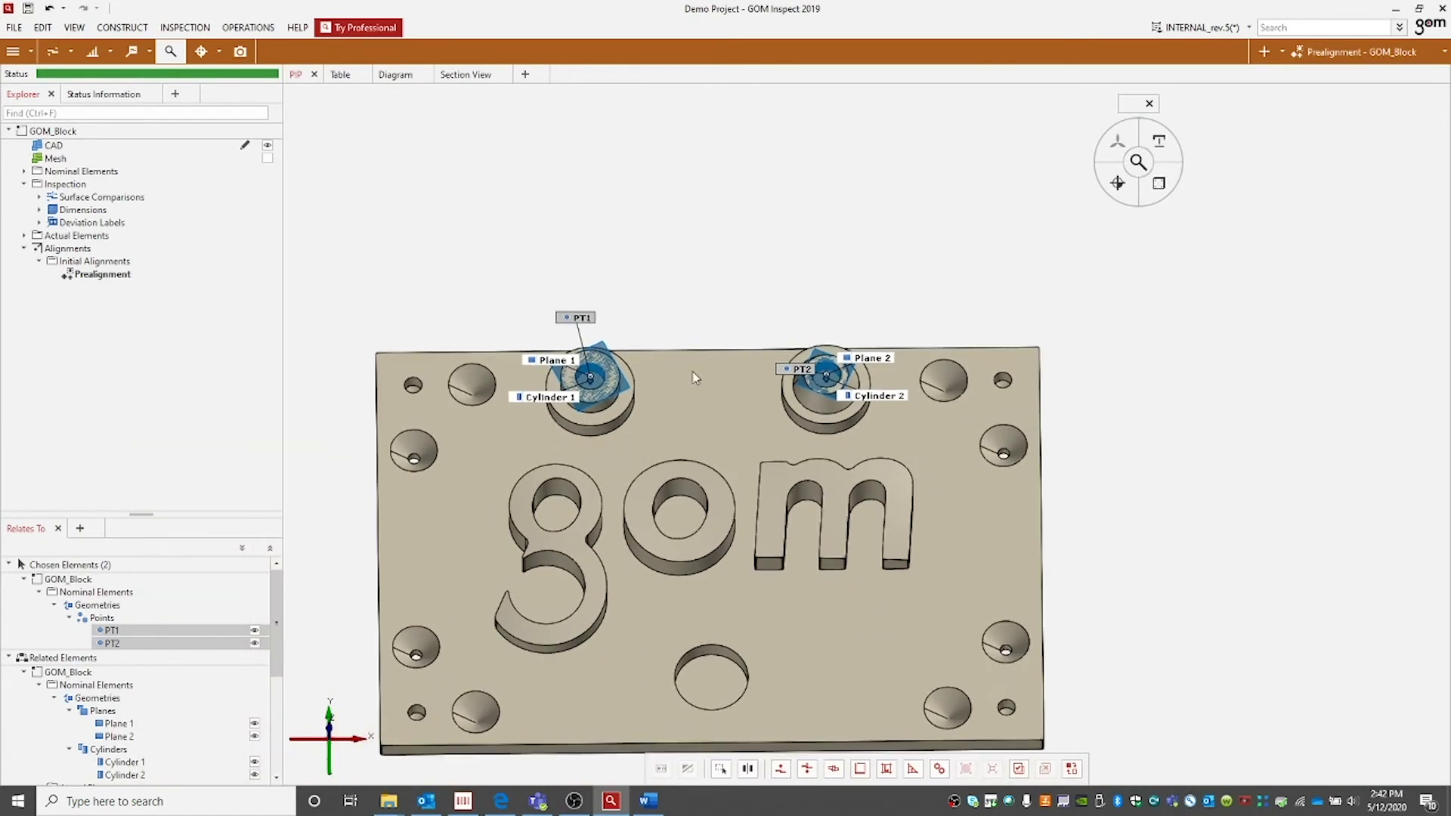
Construct a 2-point distance with PT1 as Point 1 and PT2 as Point 2, and finish the command
left_click_drag(694, 393, 688, 296)
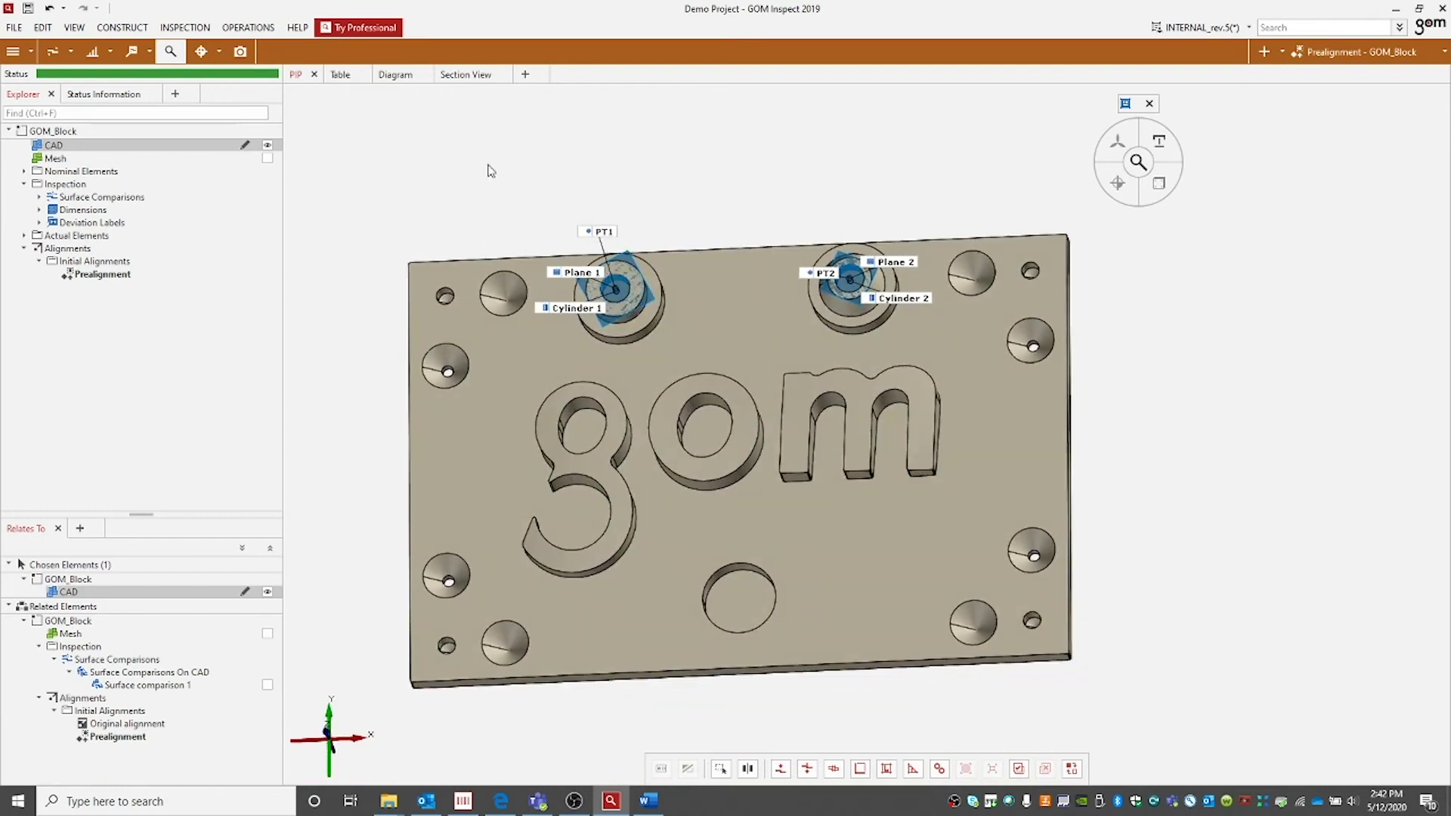
left_click(125, 28)
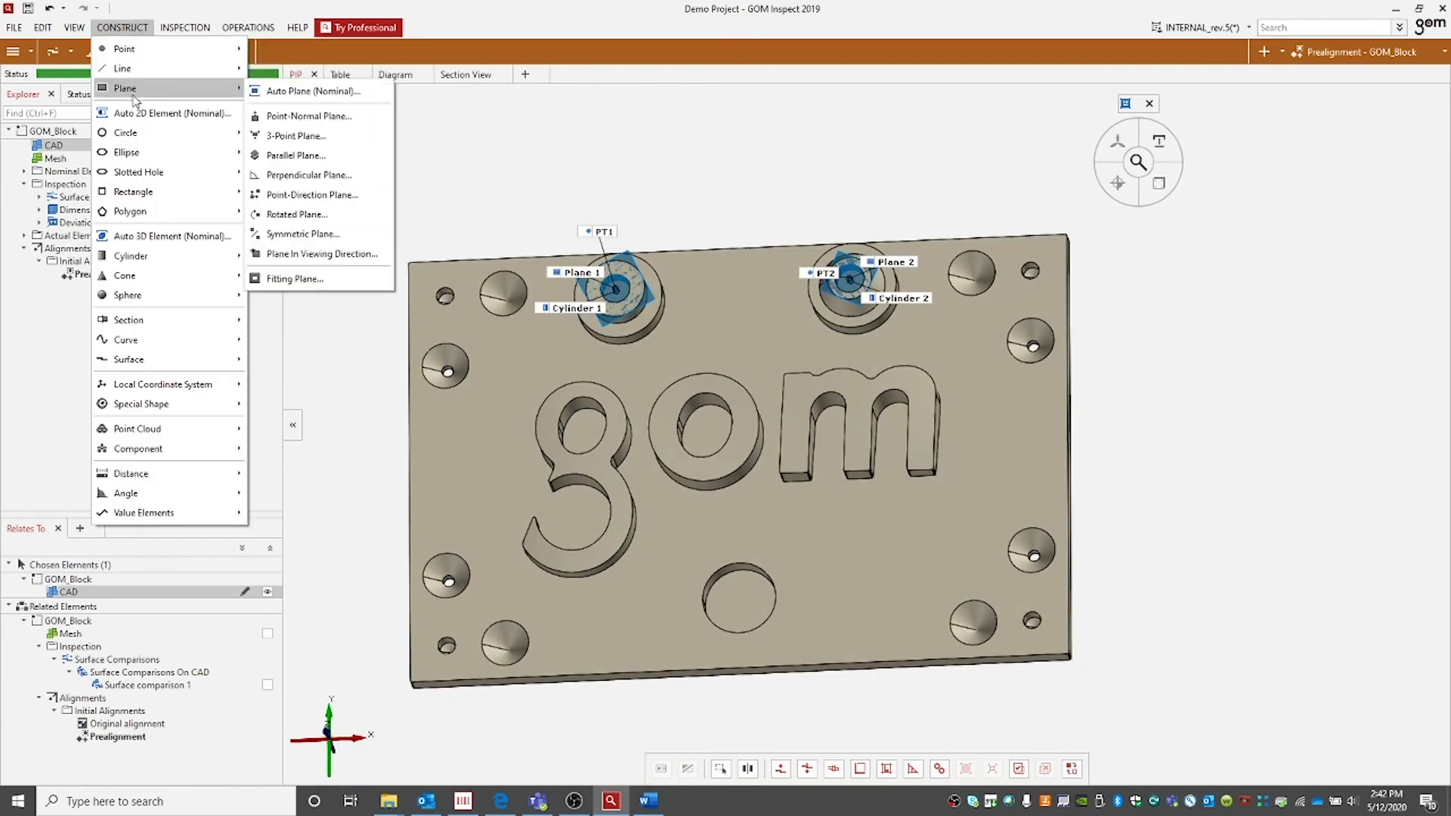
mouse_move(127, 452)
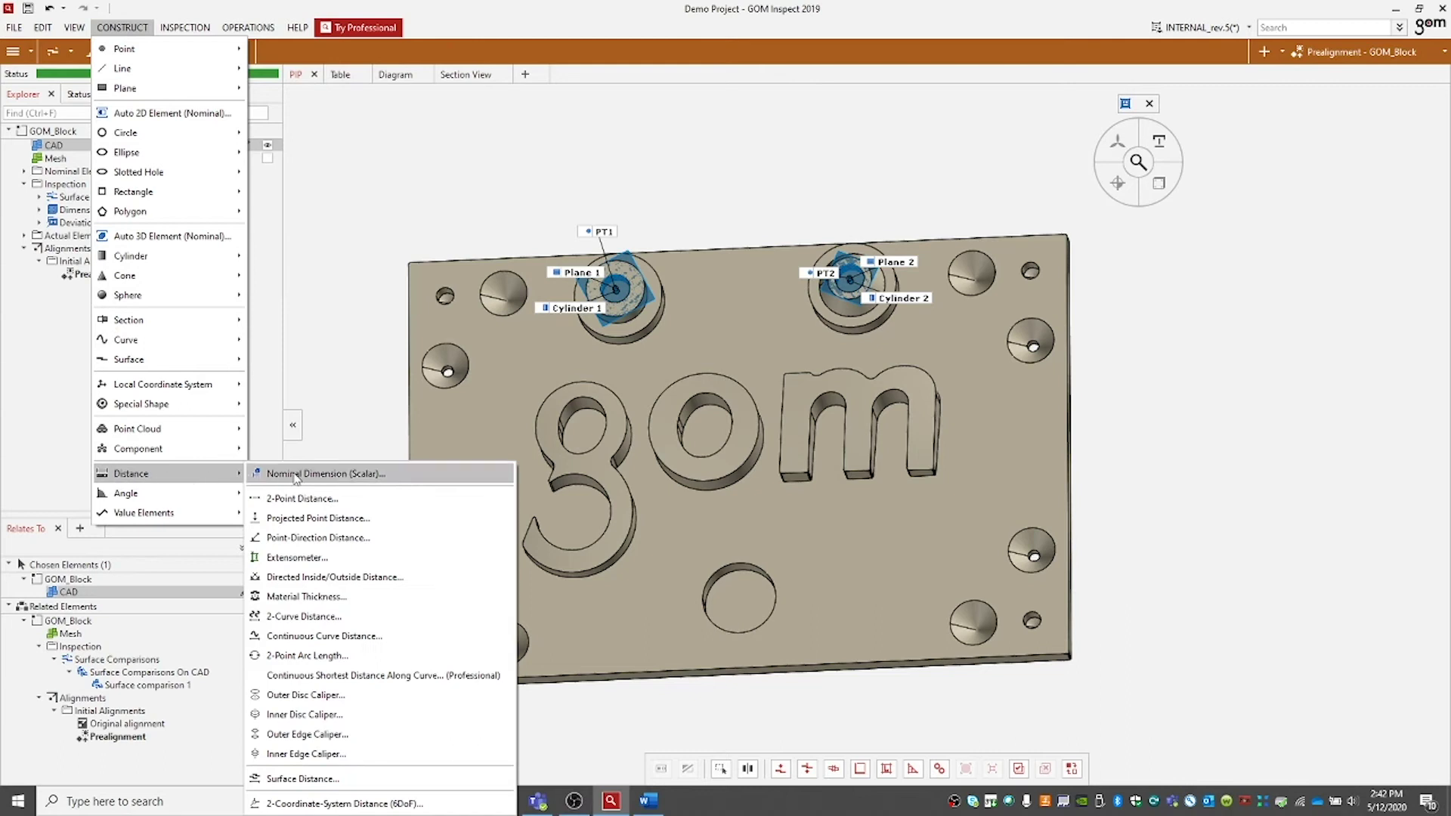
left_click(295, 499)
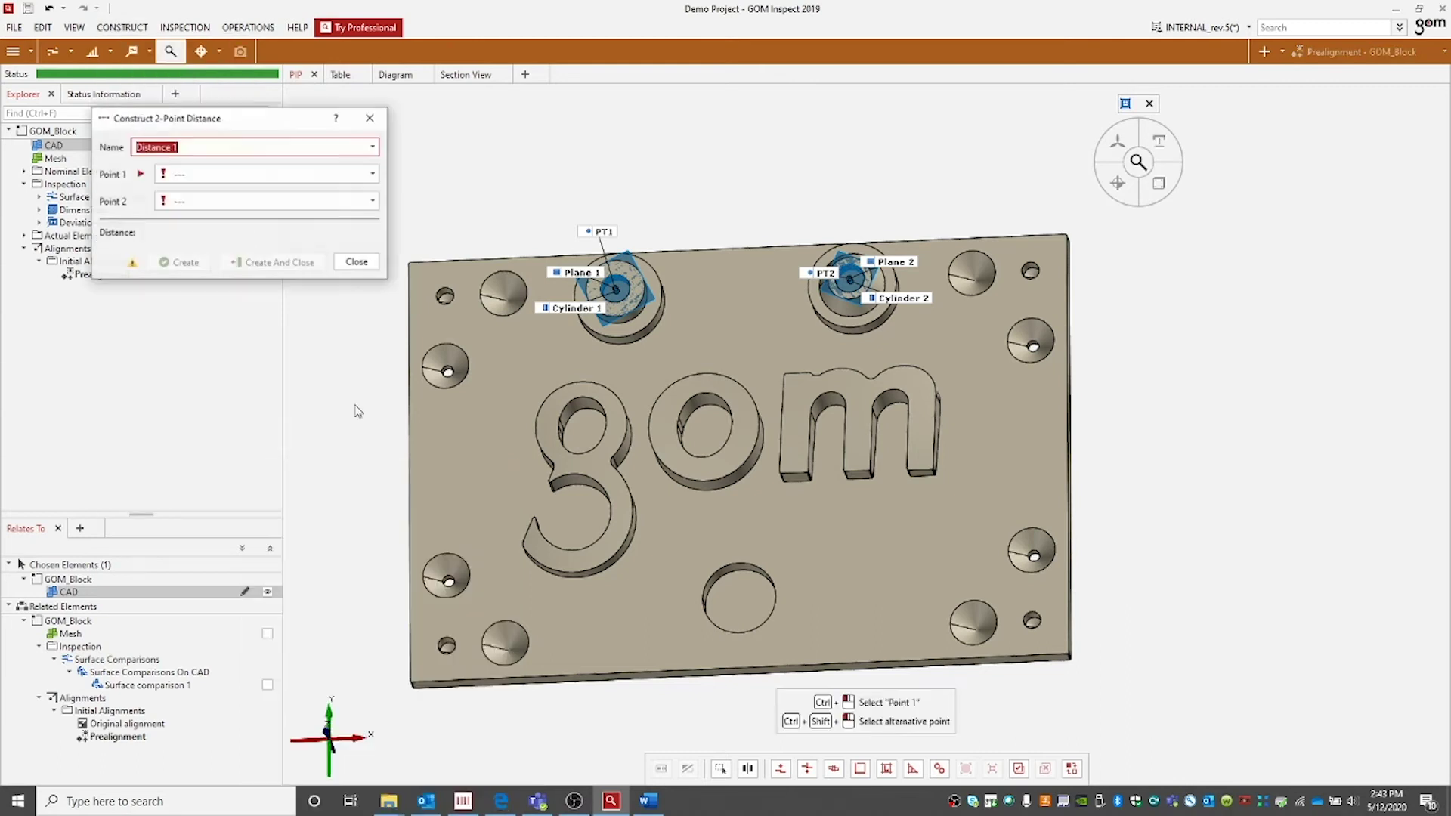
left_click(610, 237)
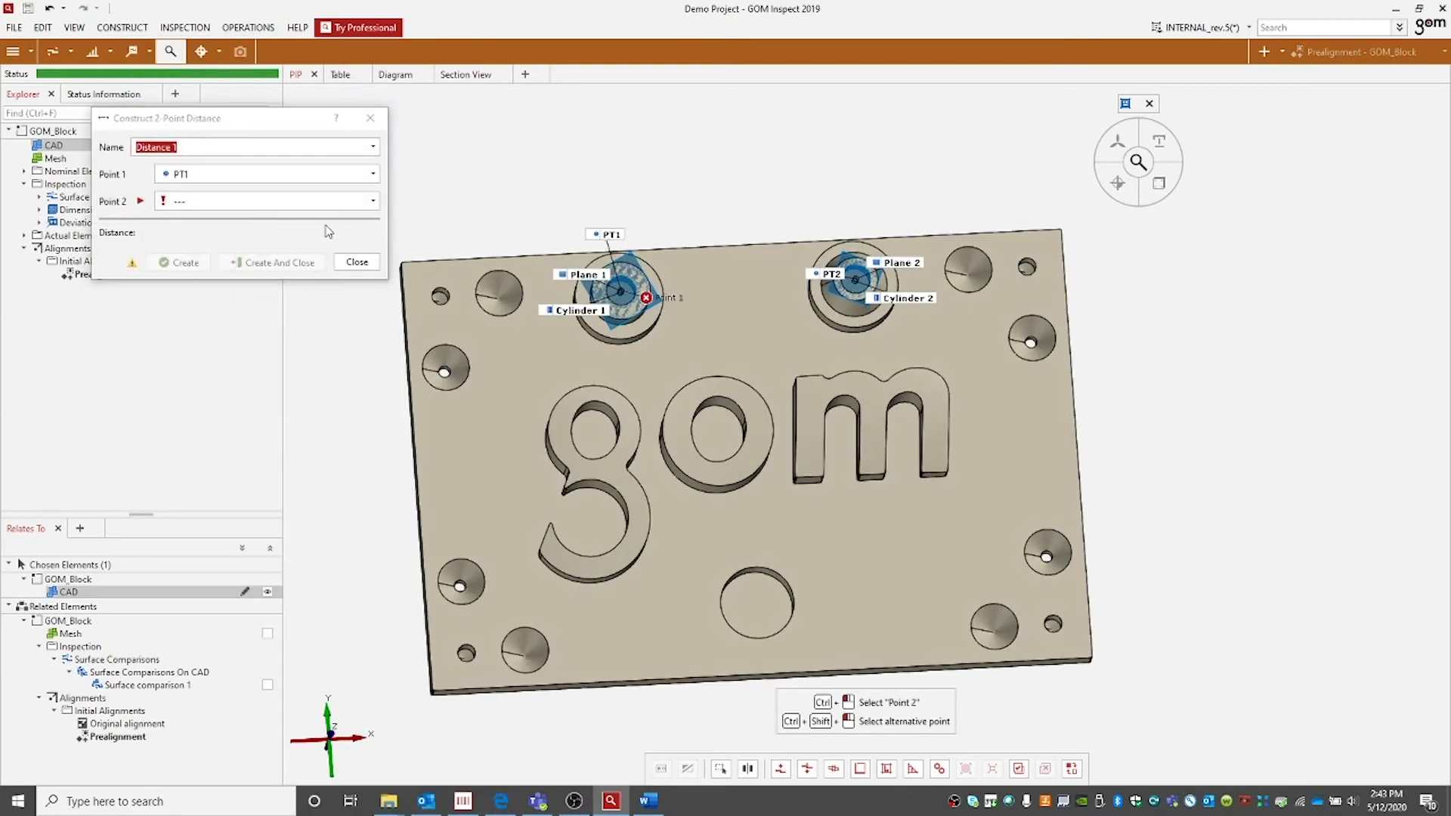
left_click(835, 277)
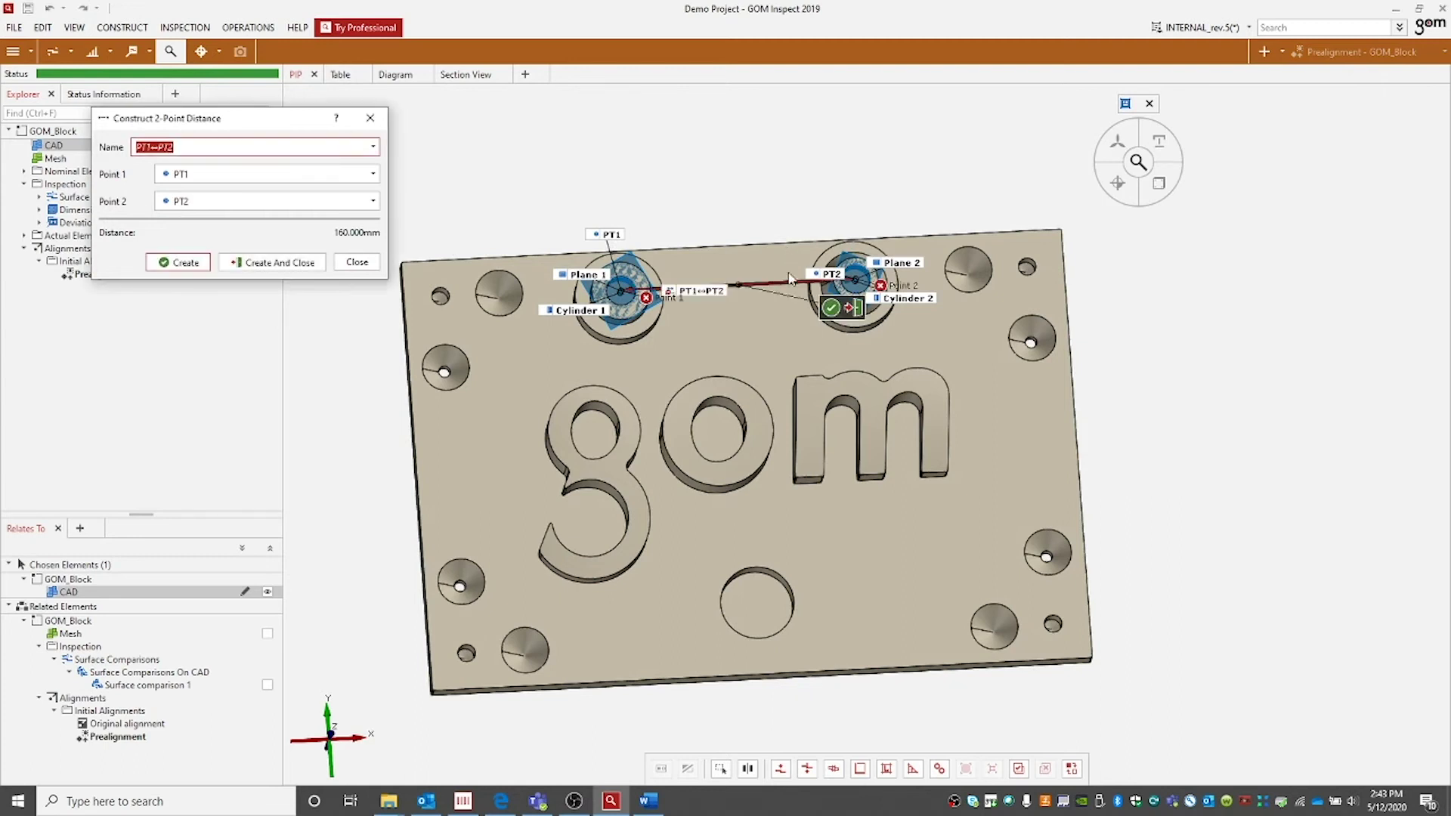
left_click(252, 263)
Assign the Referenced Construction measuring principle to the distance between PT1 and PT2
left_click_drag(771, 380, 753, 387)
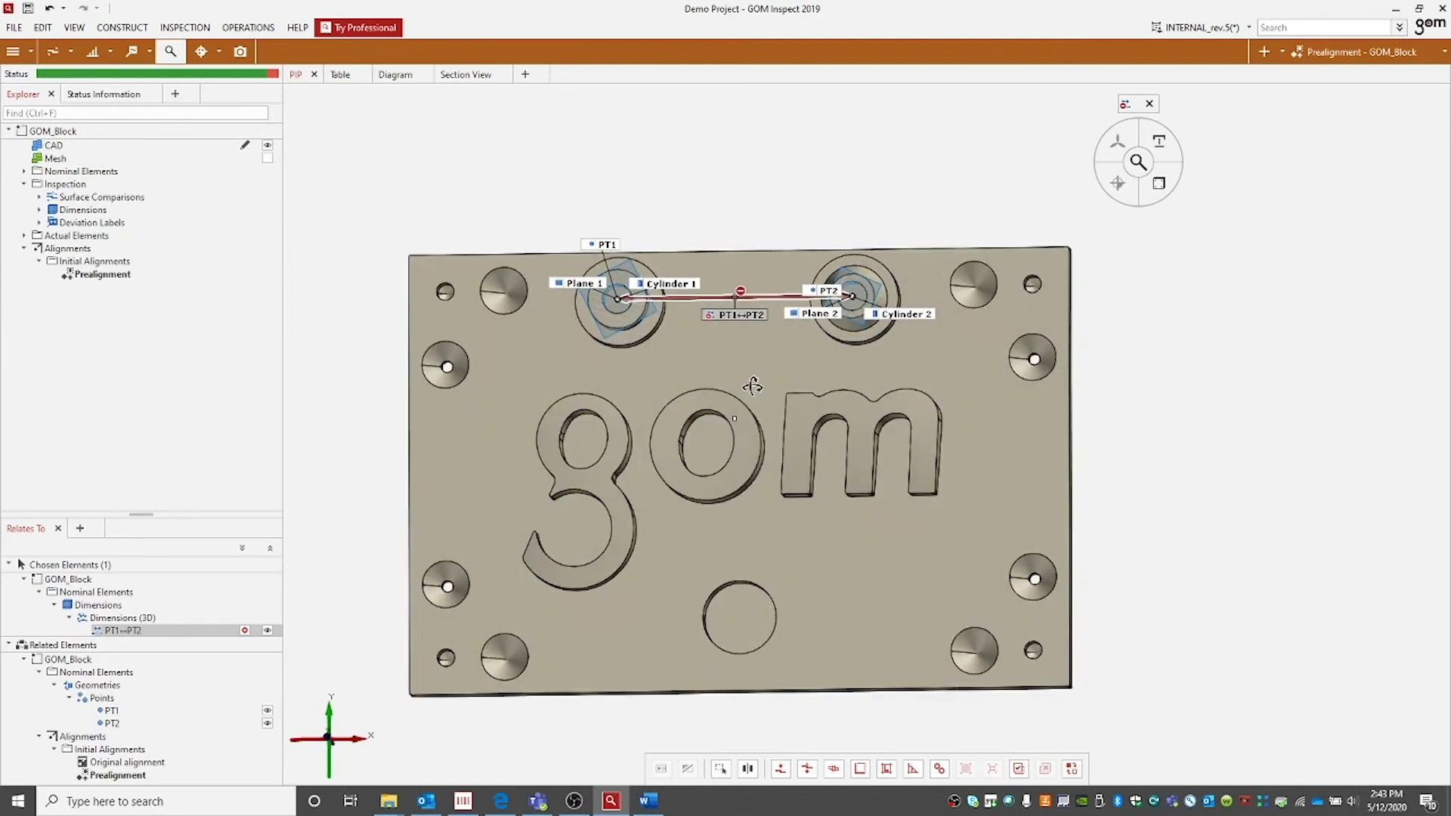
left_click(1170, 145)
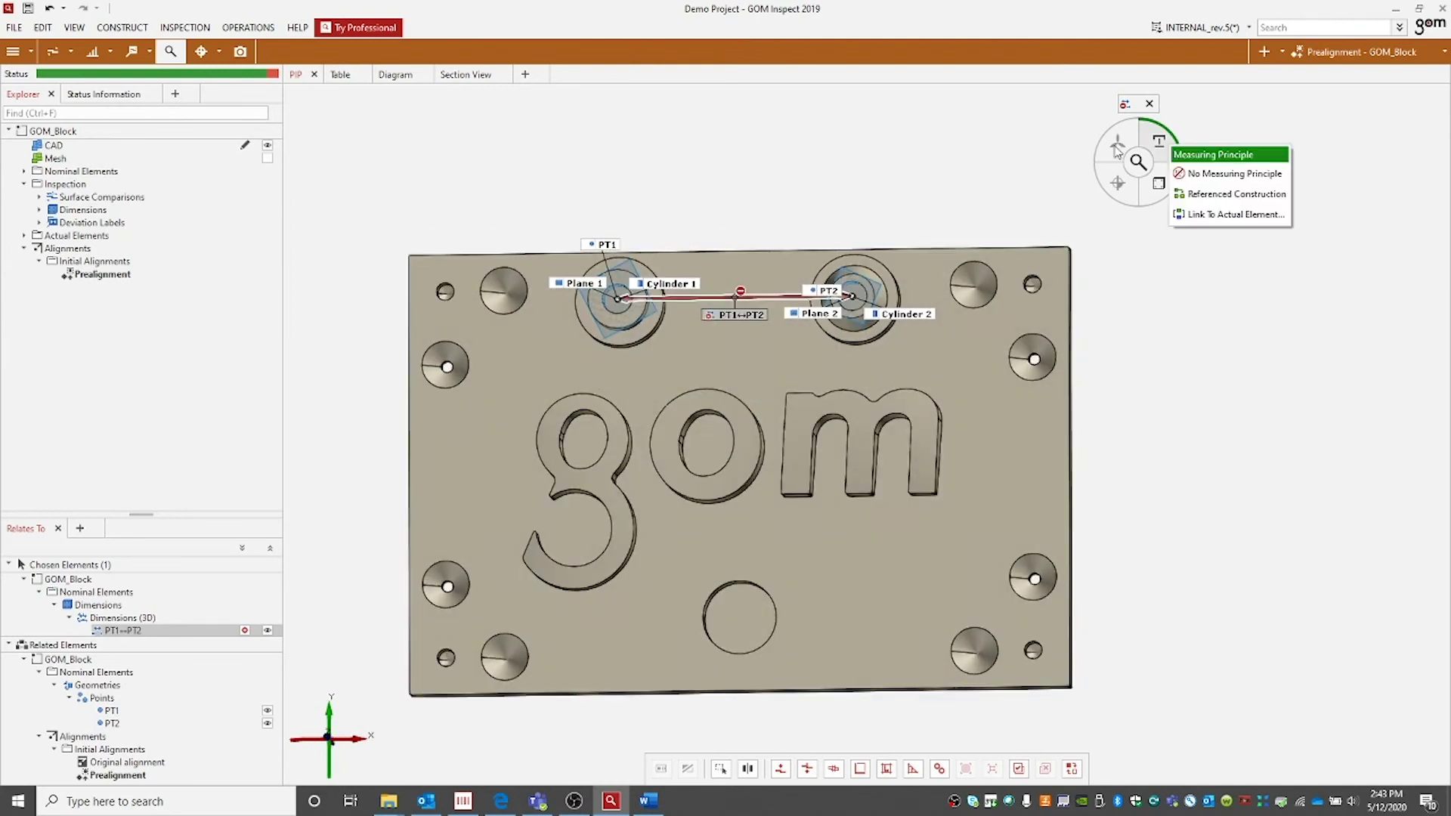
left_click(1196, 196)
left_click_drag(971, 372, 1007, 368)
Check the X distance between PT1 and PT2 against nominal with no tolerances, and place its label below the dimension line
left_click(1164, 177)
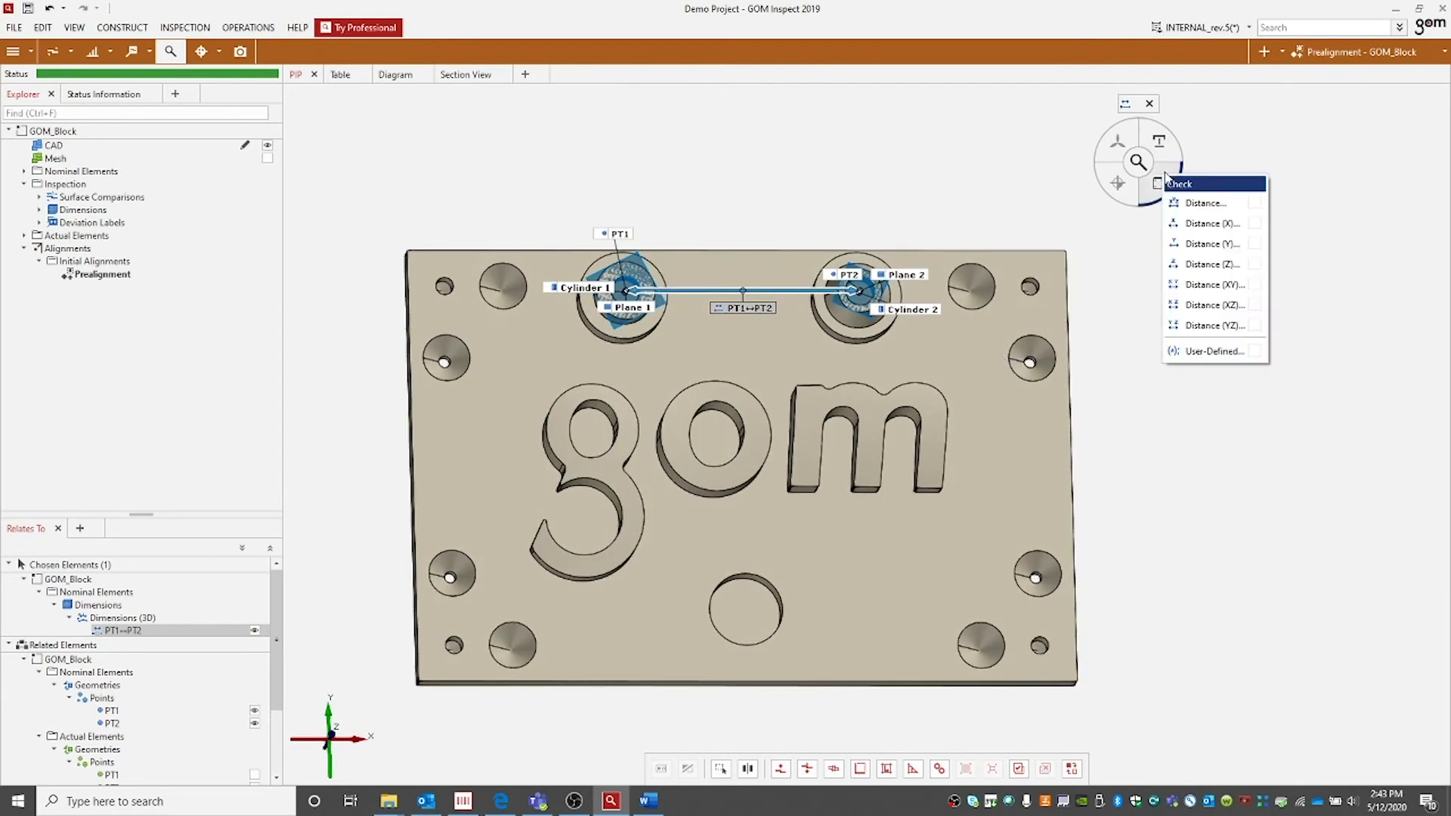
left_click(1192, 224)
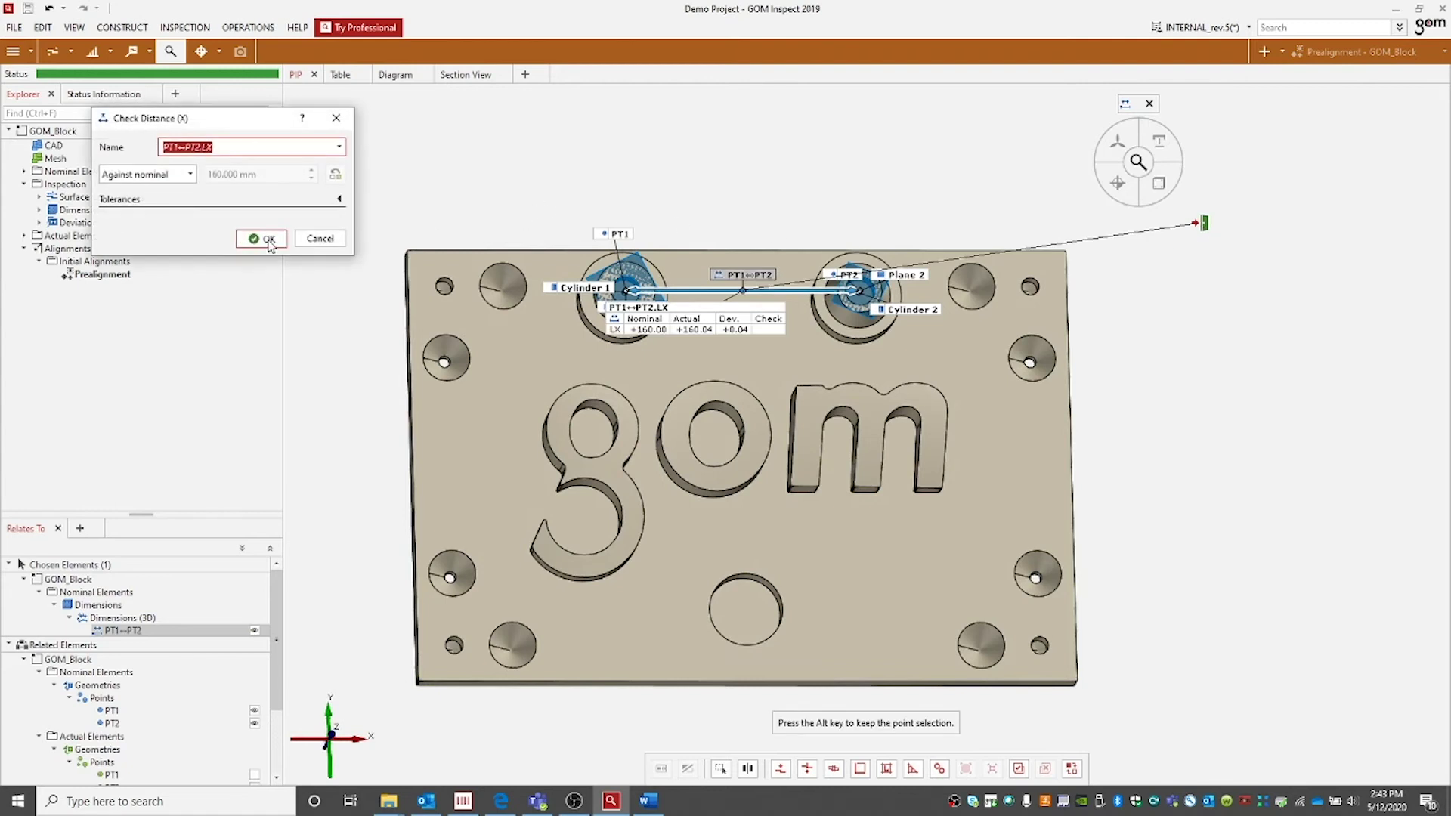
left_click(341, 200)
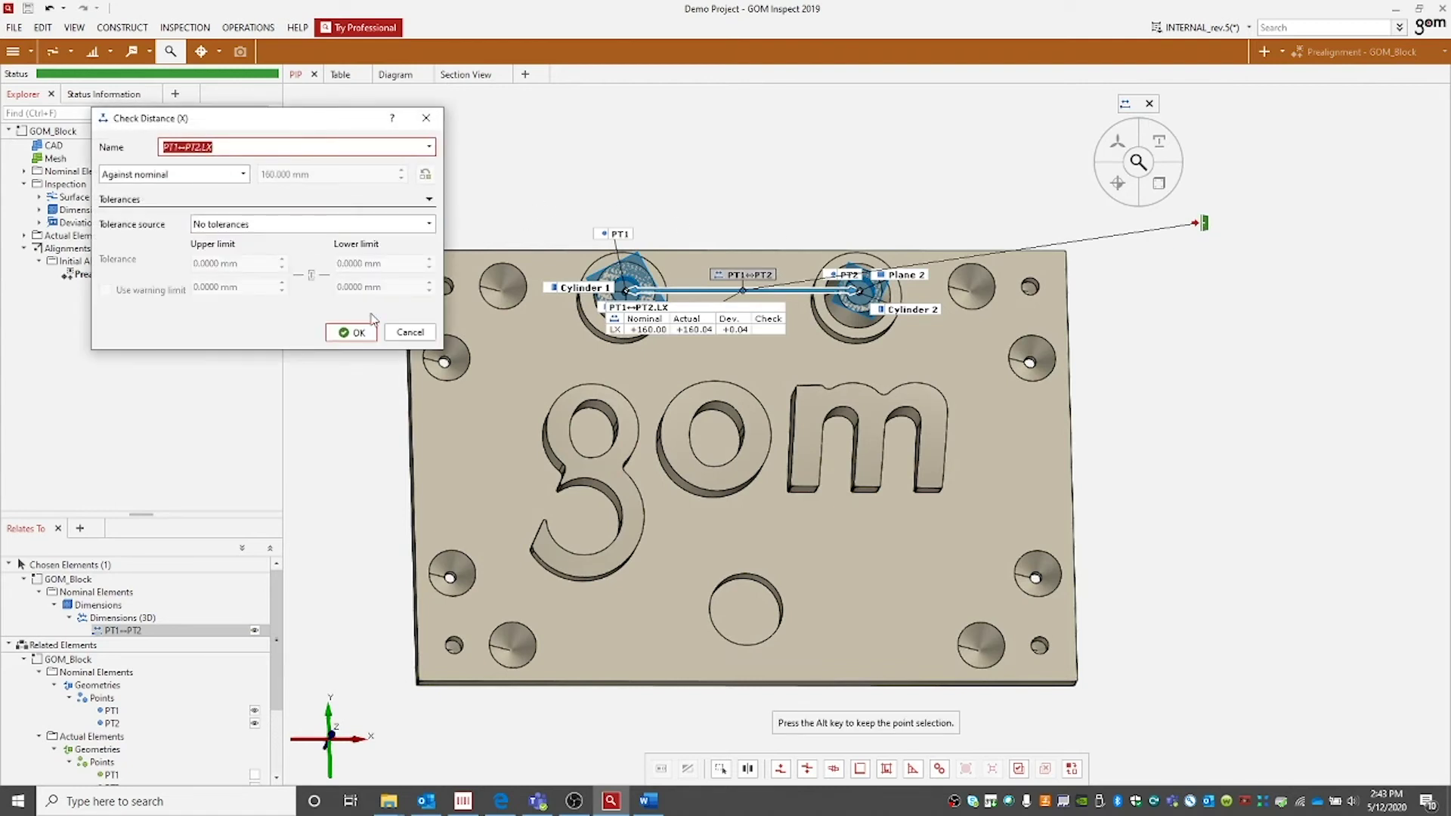
left_click(357, 332)
left_click_drag(724, 266, 654, 365)
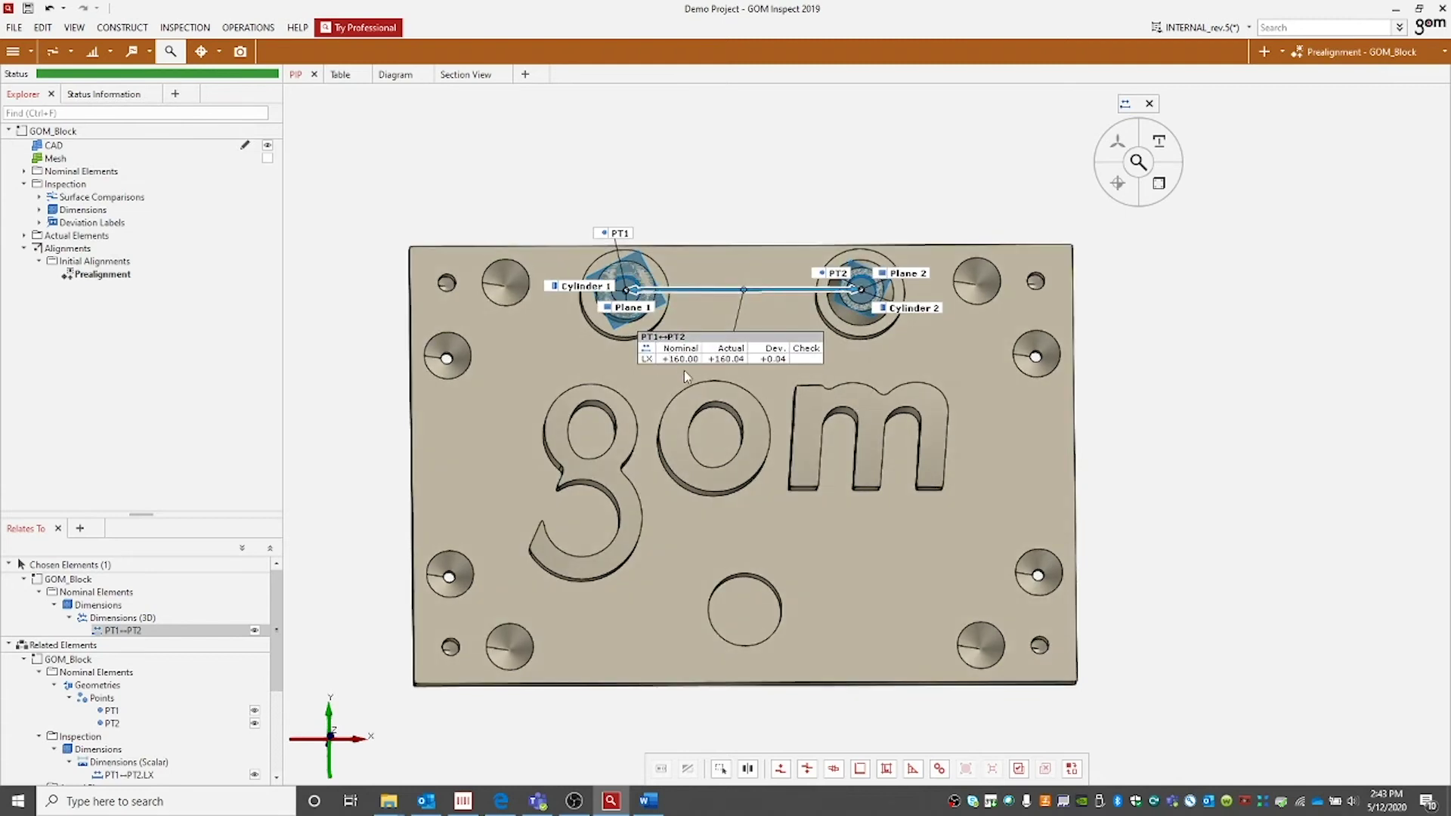
scroll(683, 371, "up", 5)
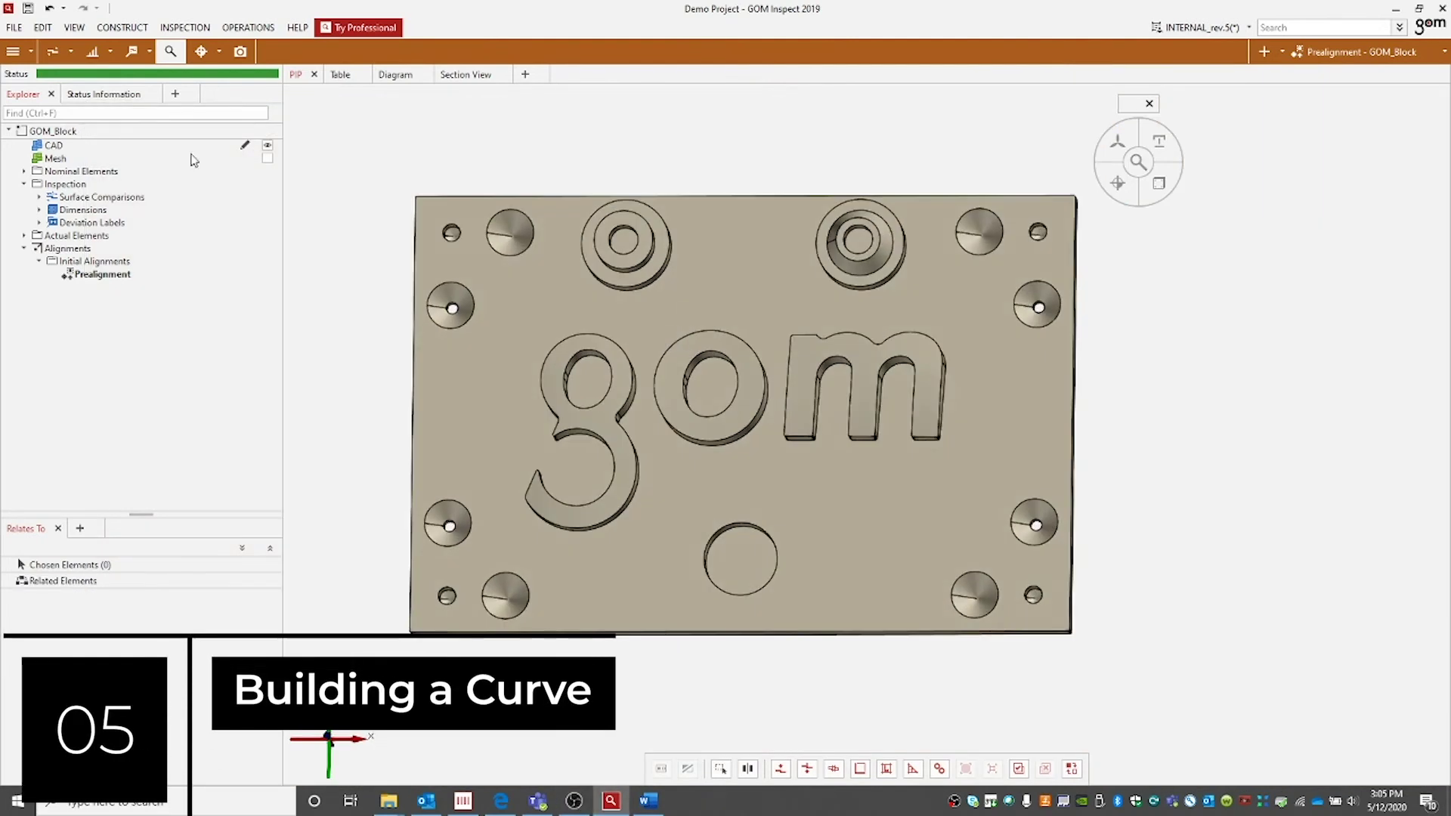
Construct an edge curve from two markers along the upper outer rim of the lower countersunk hole near the block's upper-left corner
left_click(121, 27)
mouse_move(117, 217)
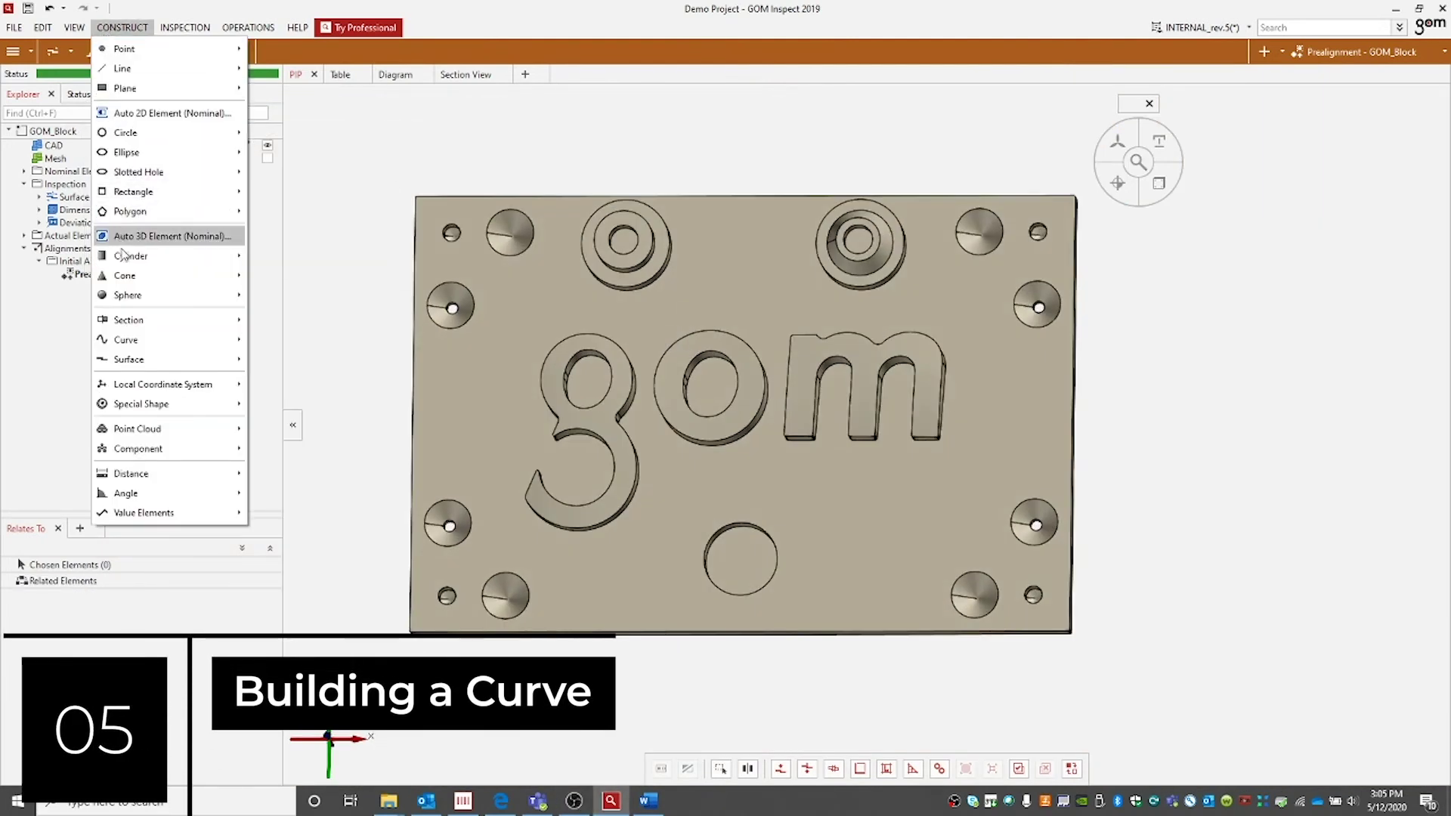
mouse_move(148, 341)
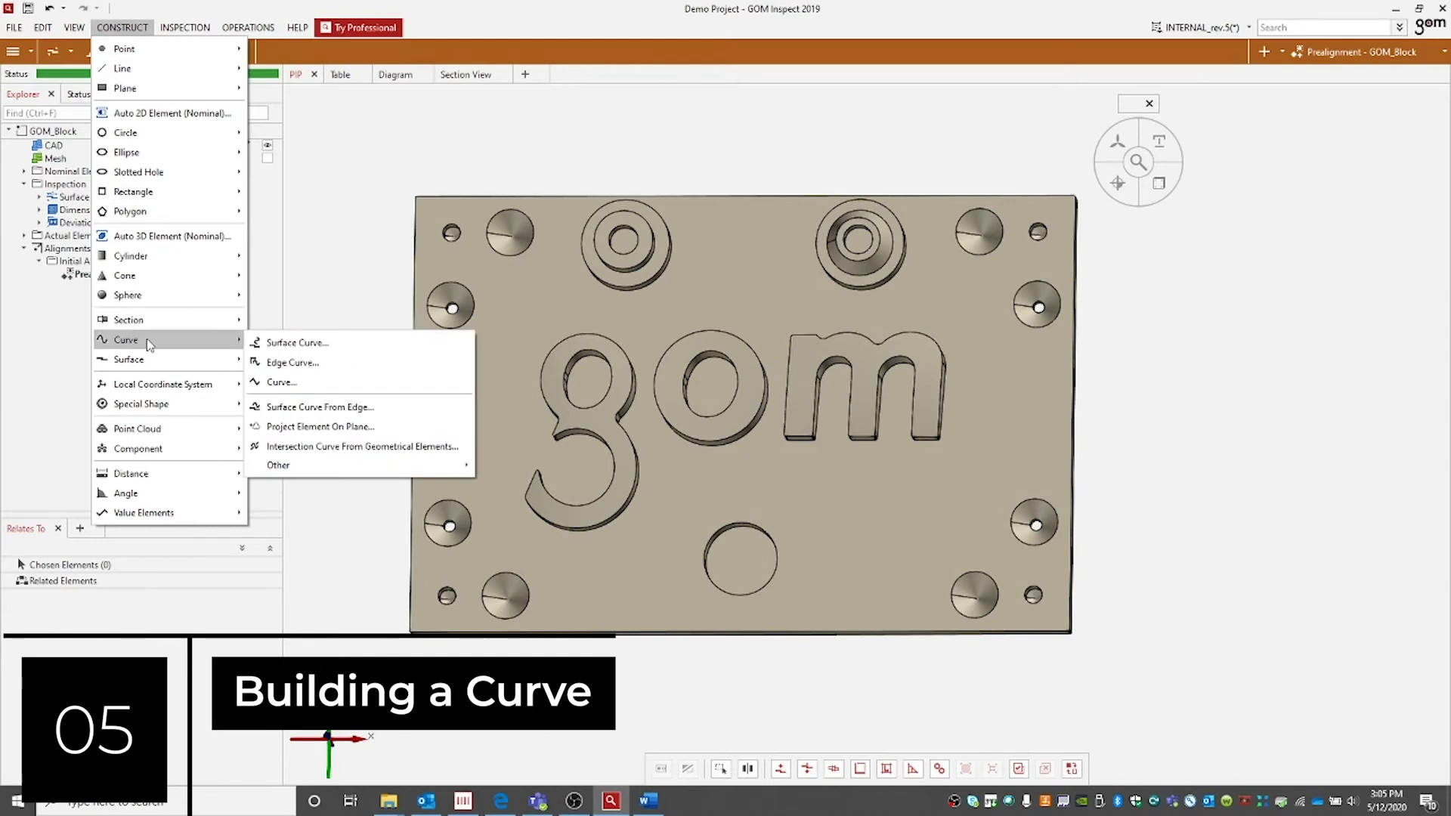
left_click(293, 362)
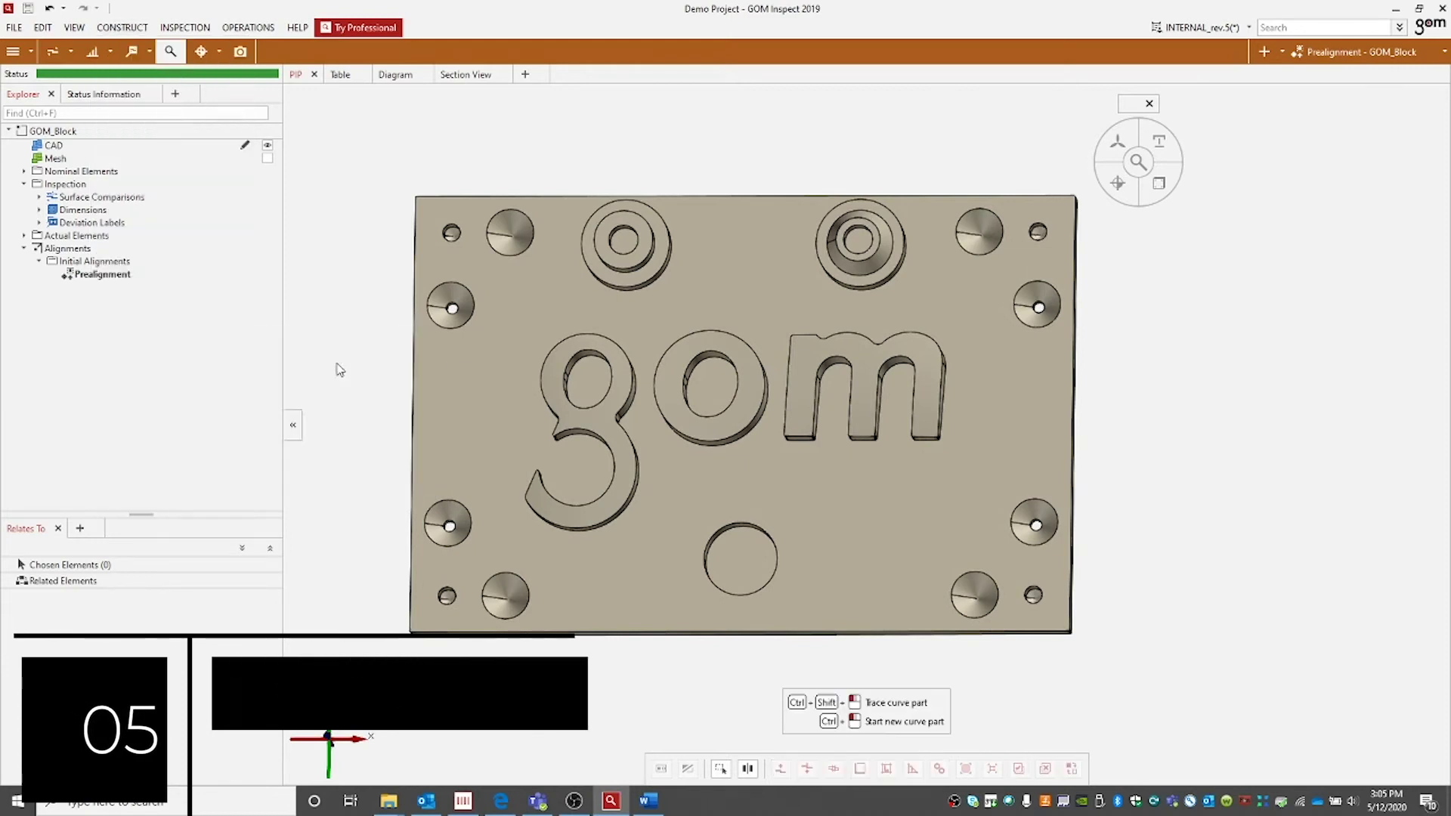
right_click_drag(479, 328, 653, 376)
left_click_drag(653, 377, 630, 353)
scroll(620, 349, "up", 7)
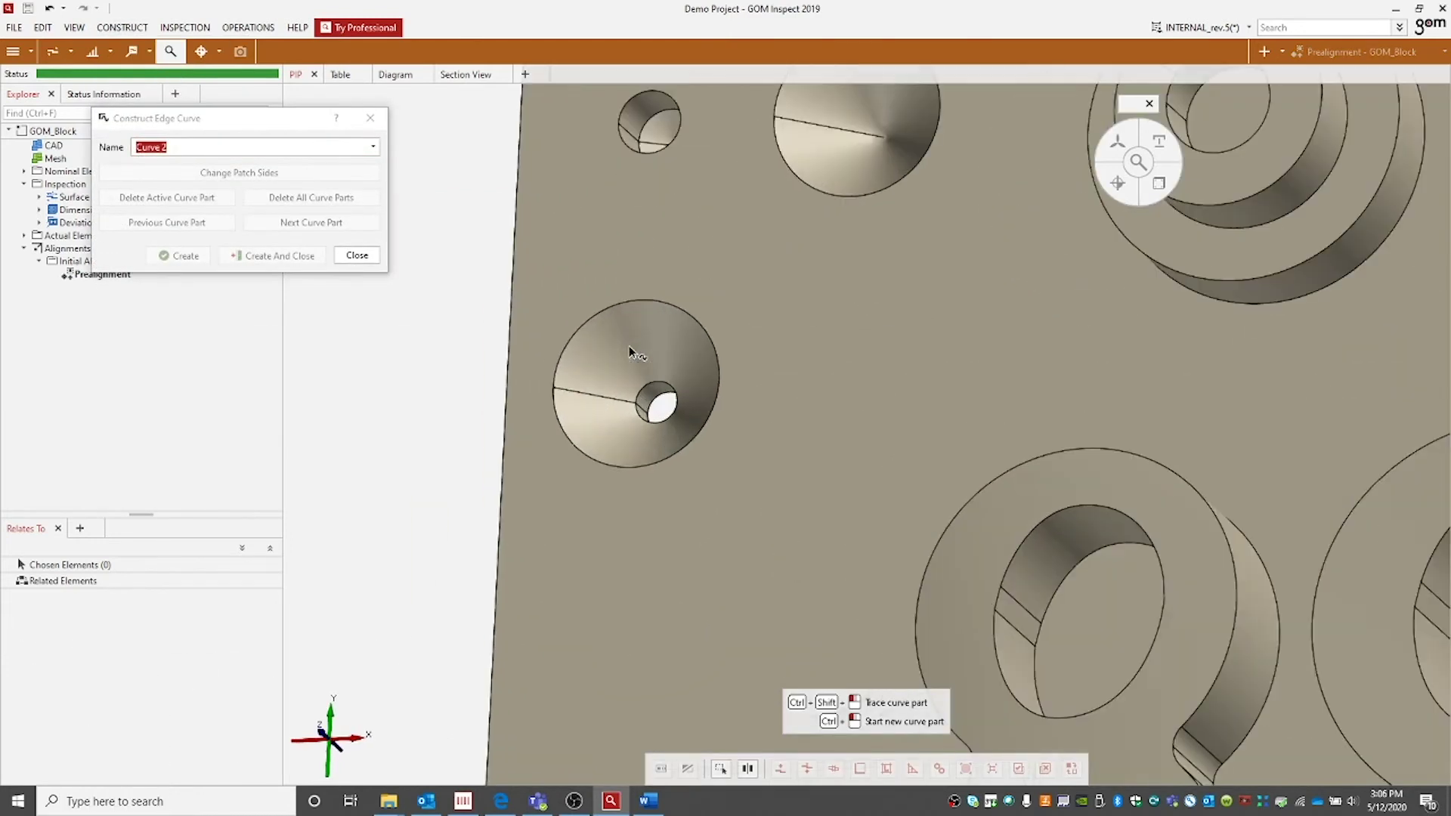
scroll(614, 348, "up", 2)
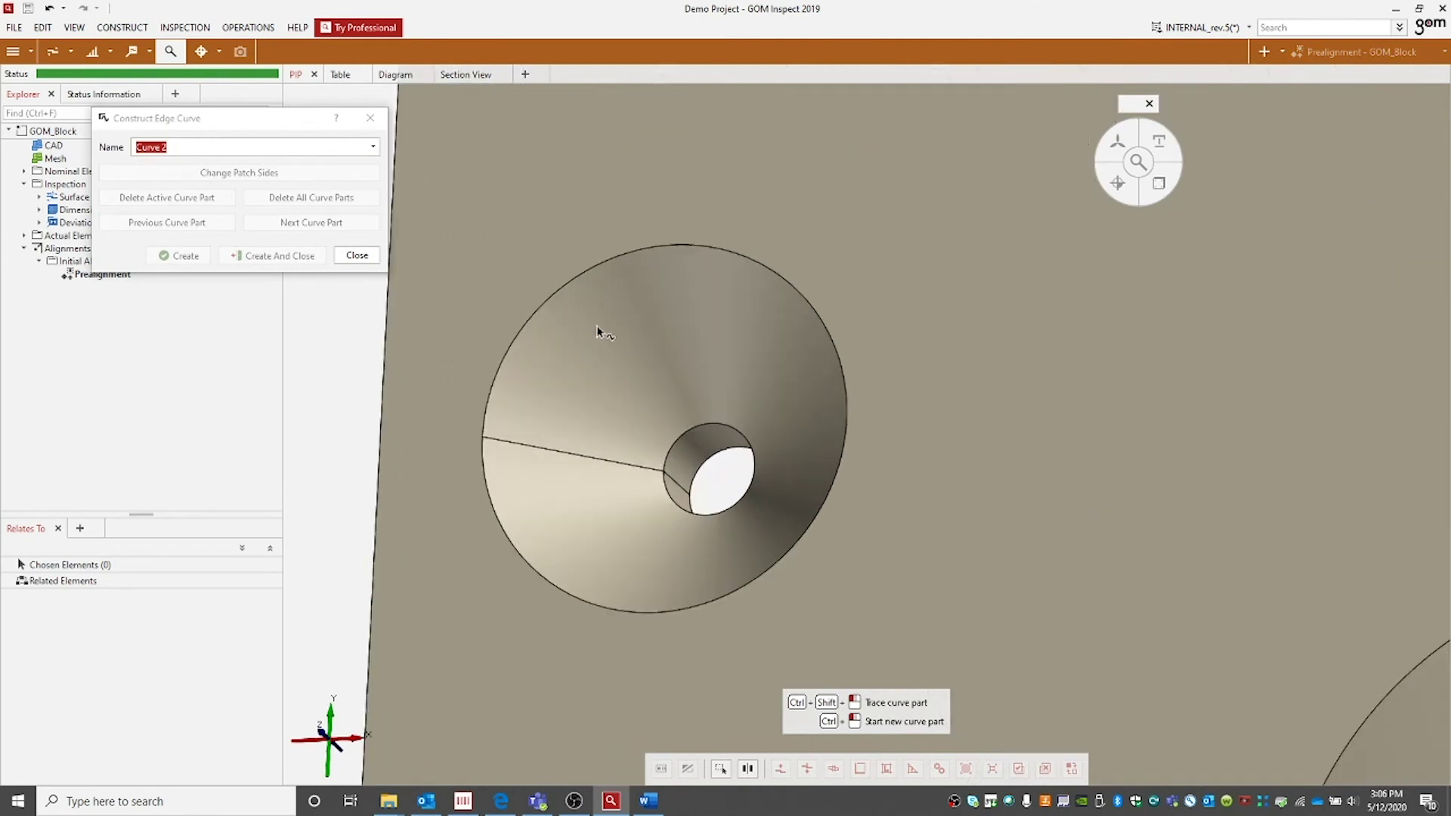
left_click(555, 308)
left_click_drag(607, 325, 768, 308)
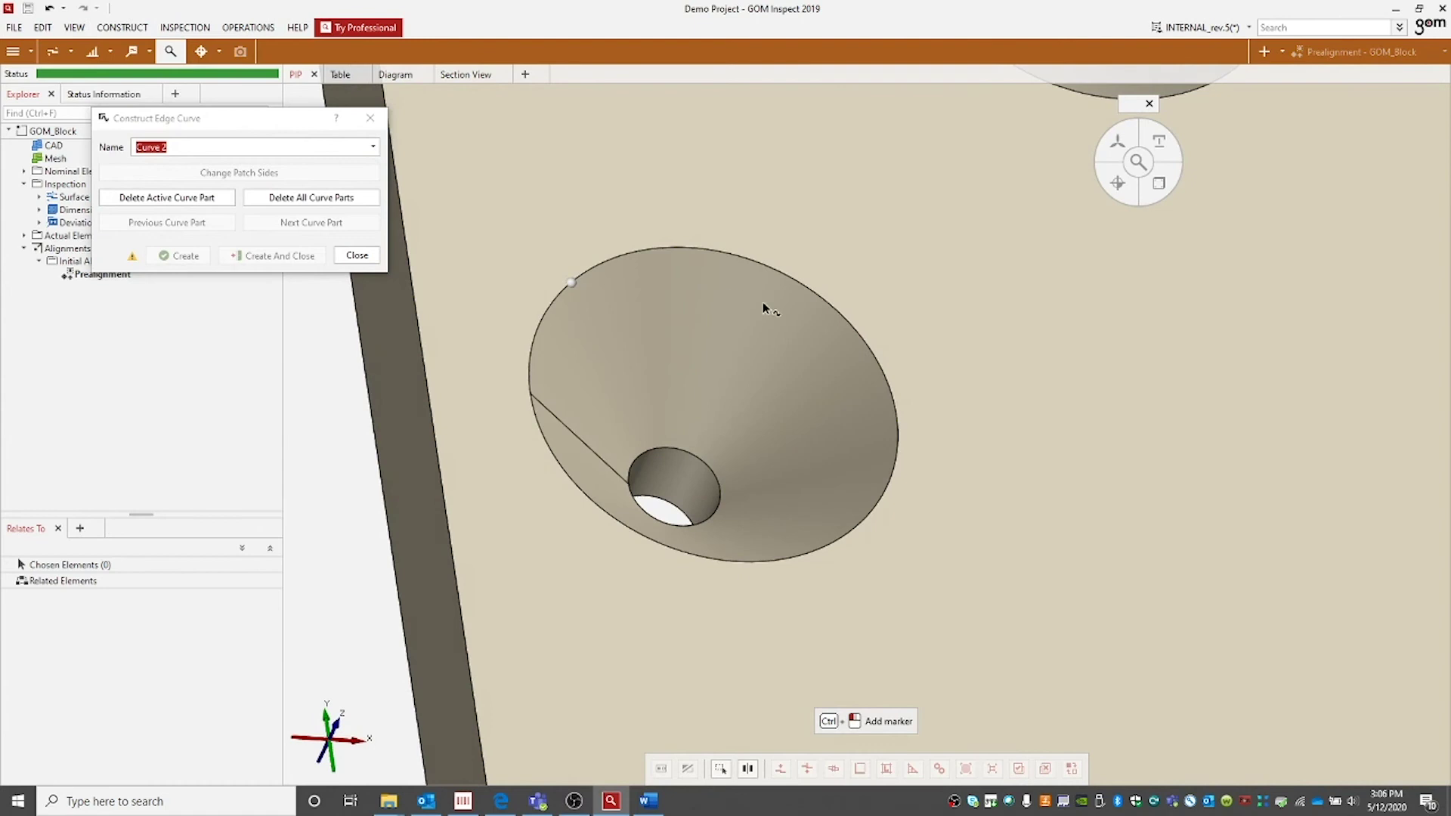
left_click(862, 360)
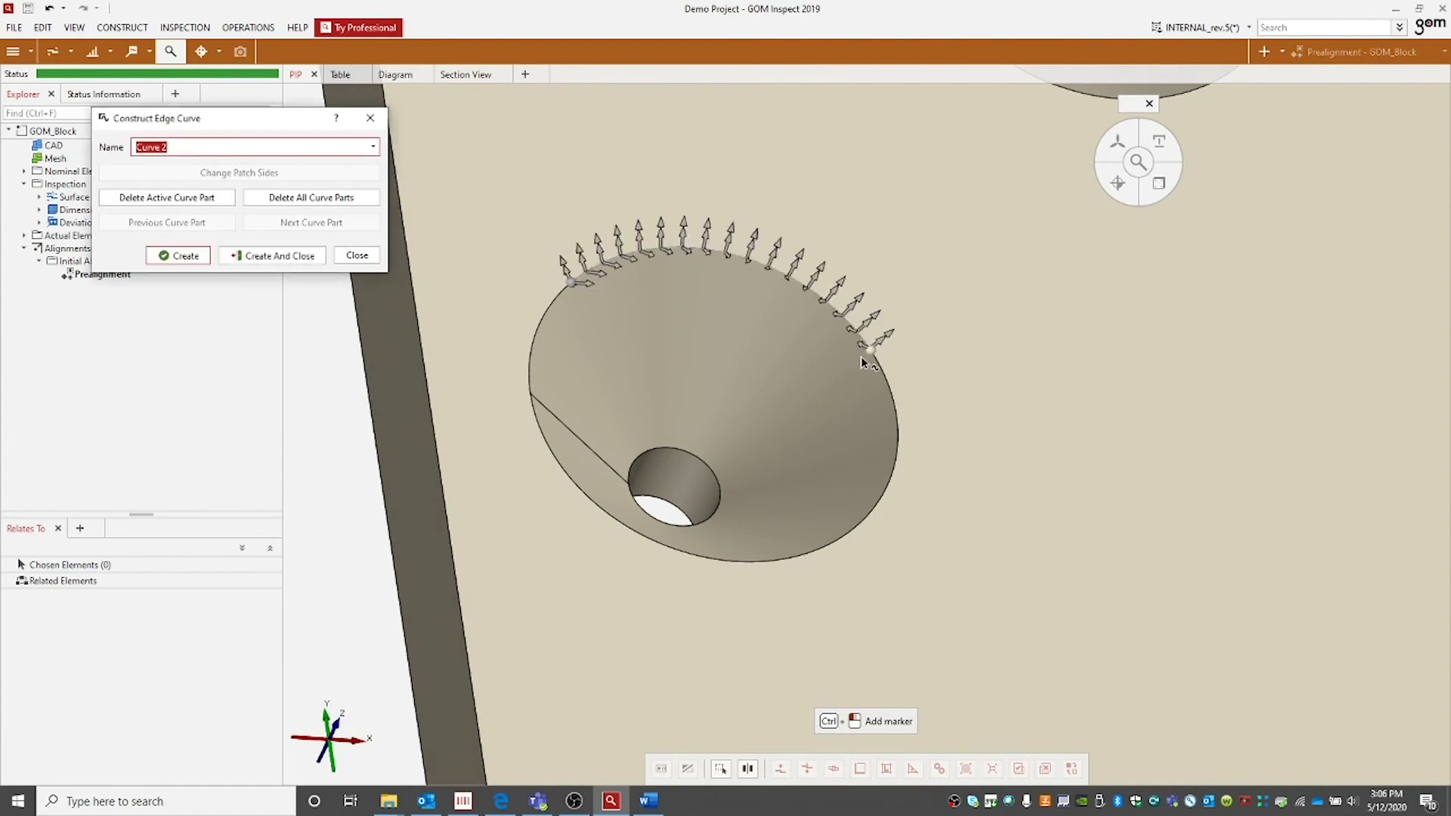
left_click_drag(860, 356, 794, 411)
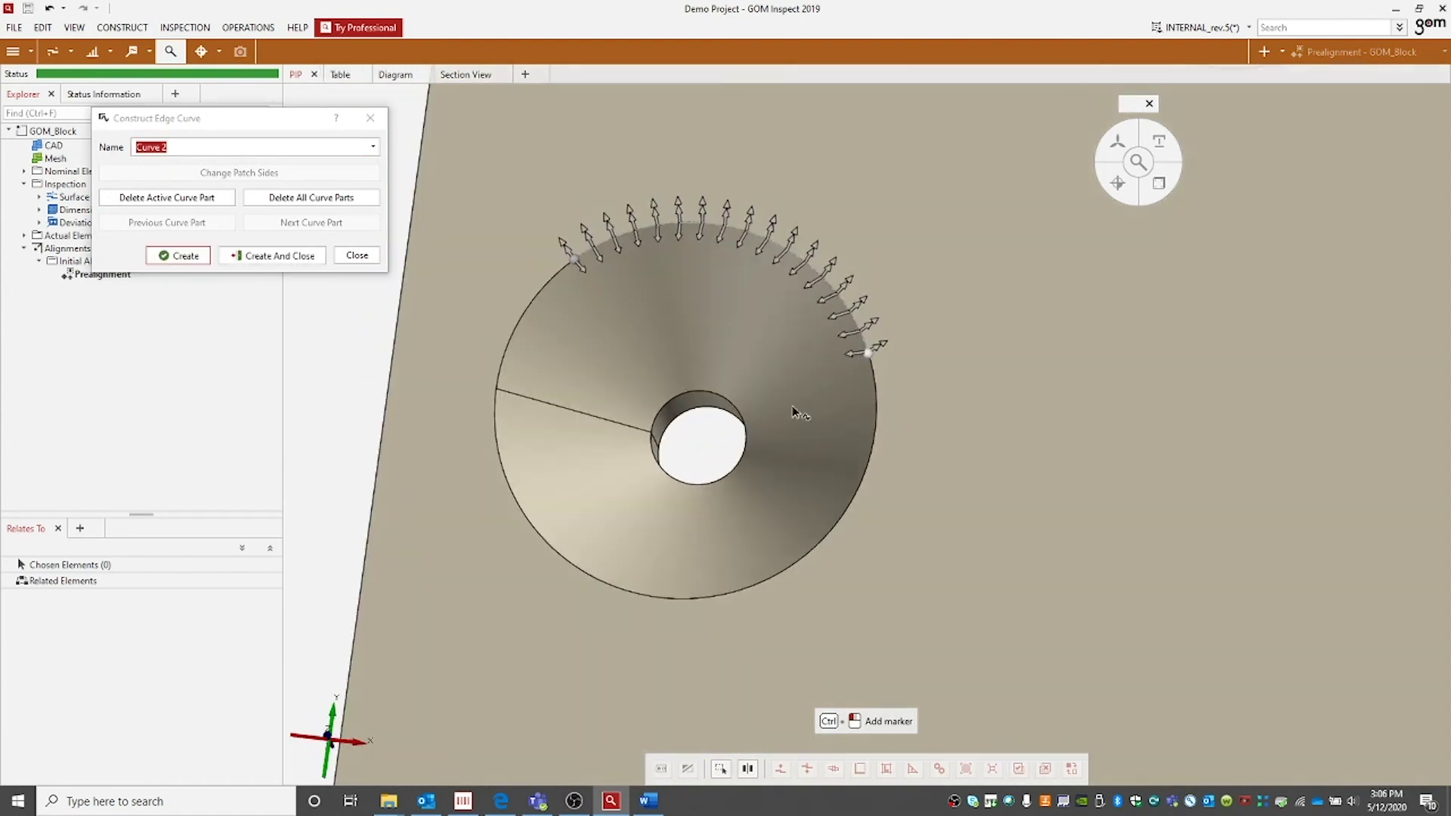
left_click(274, 255)
Assign the Project Curve Onto Actual measuring principle to the new edge curve, using the automatic mesh
left_click(1165, 156)
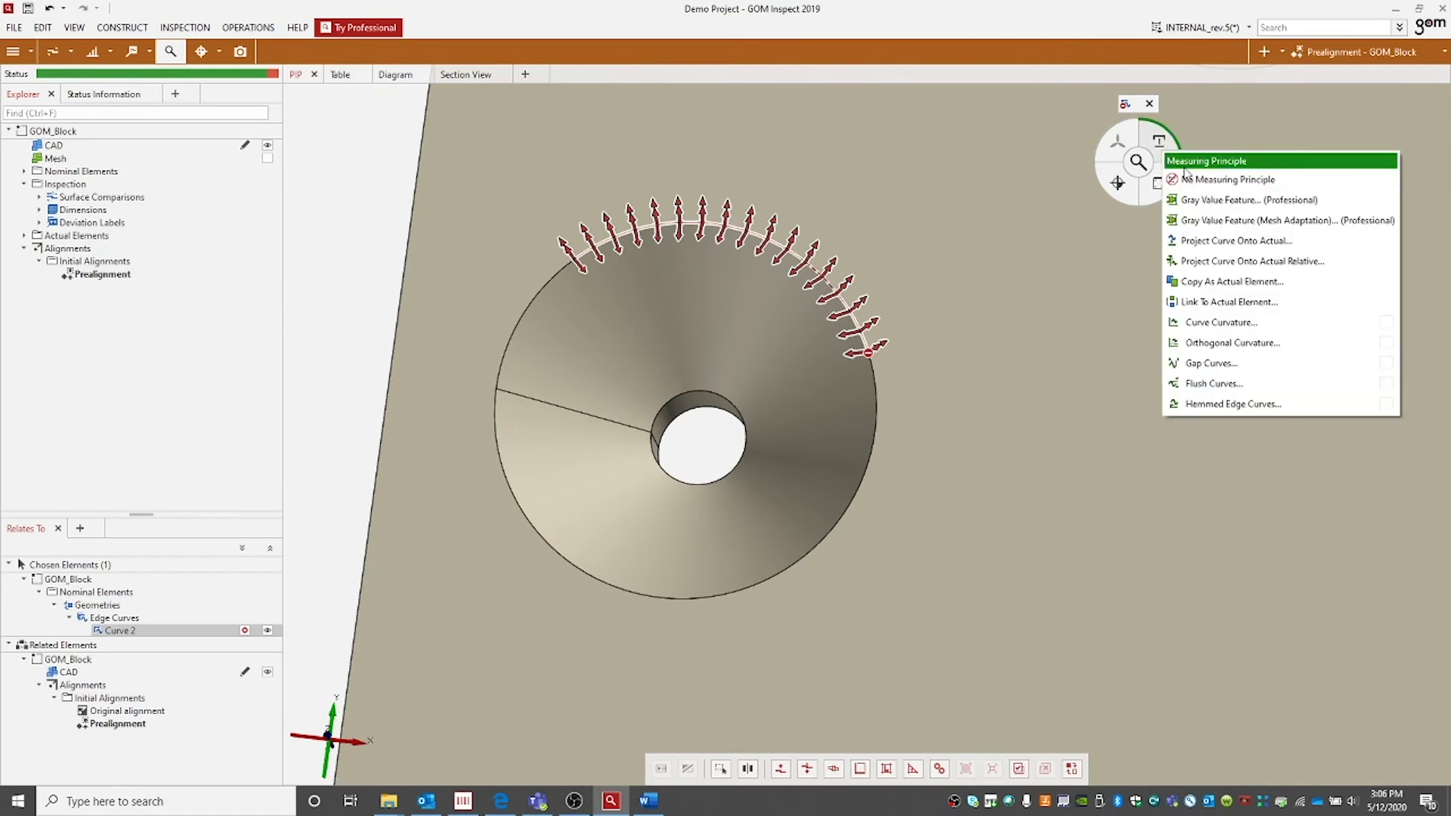
left_click(1229, 242)
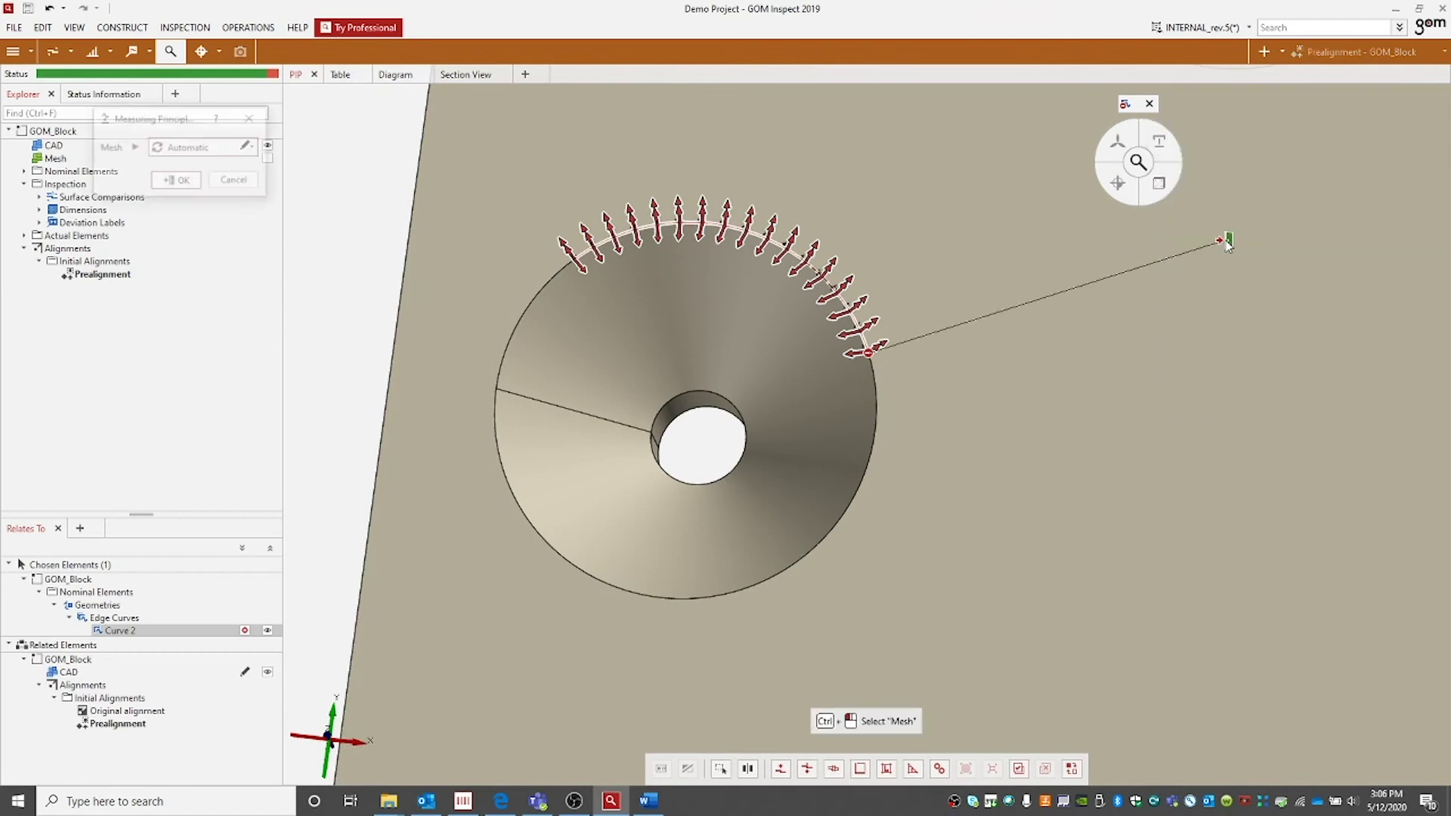
left_click(176, 183)
Construct an auto nominal circle on the outer rim of the countersink carrying the edge curve, keeping the point, normal and radius automatic
mouse_move(790, 297)
left_mouse_down()
mouse_move(825, 281)
mouse_move(768, 285)
left_mouse_up()
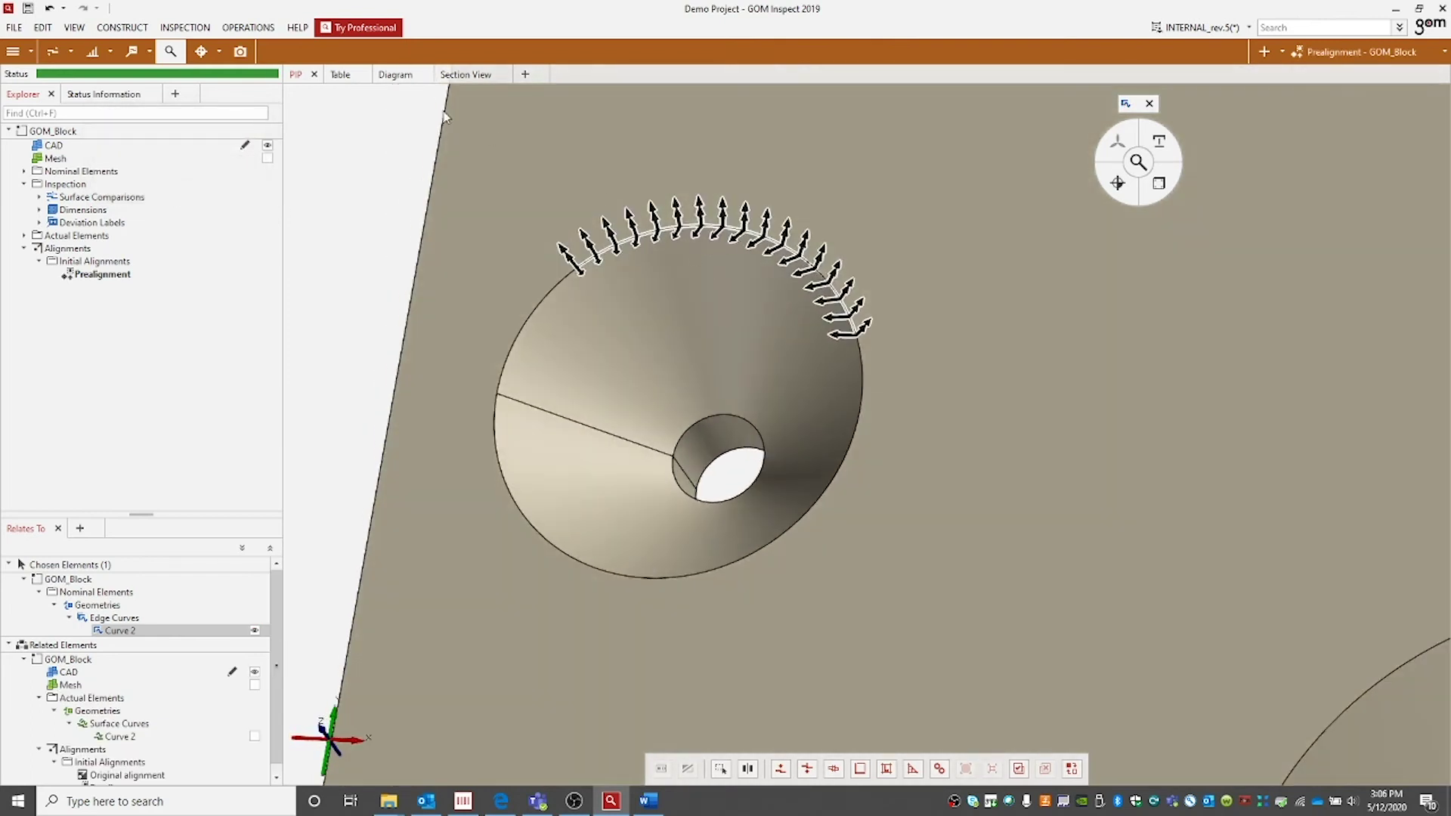
left_click(121, 27)
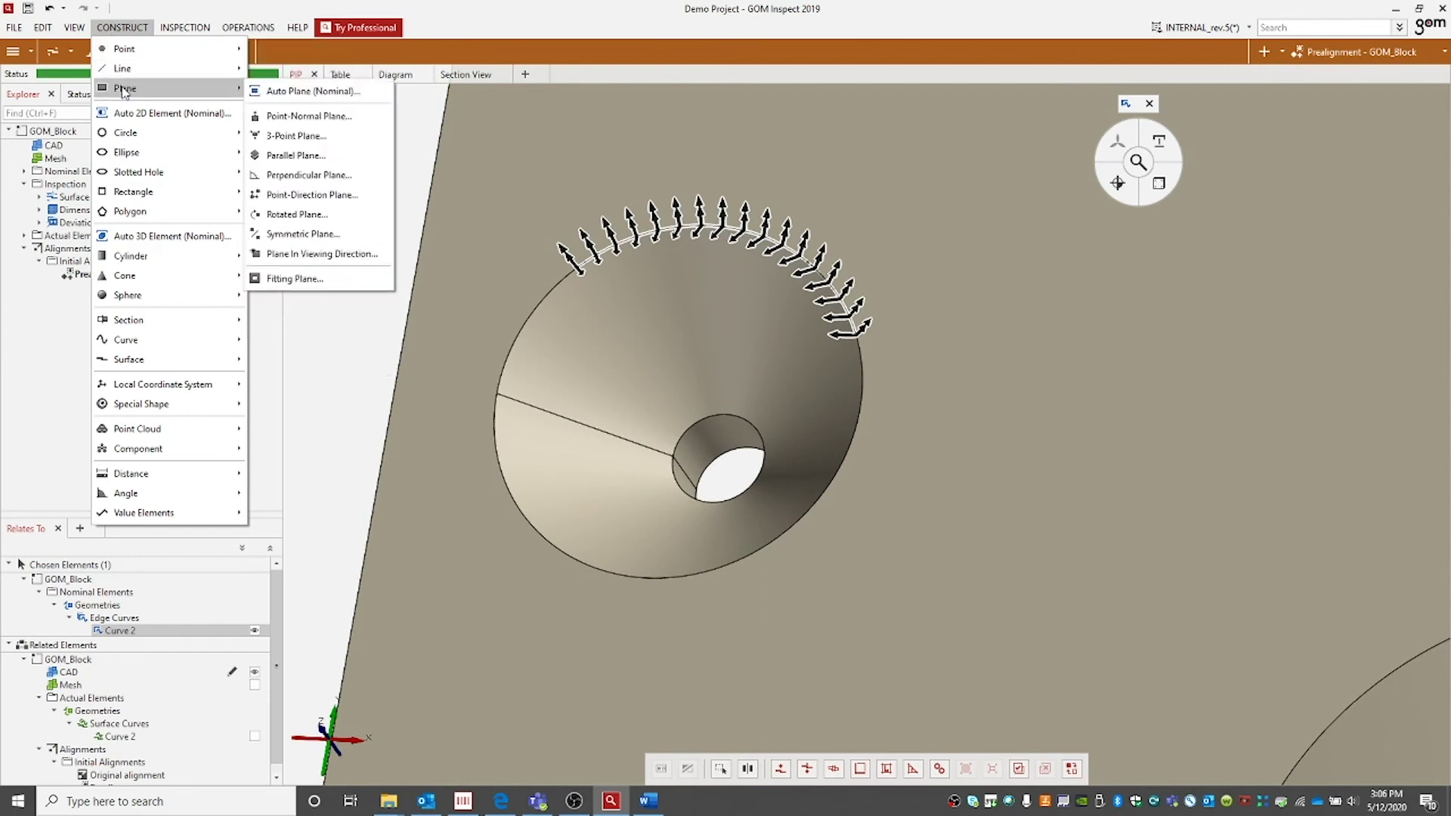
mouse_move(137, 135)
left_click(314, 136)
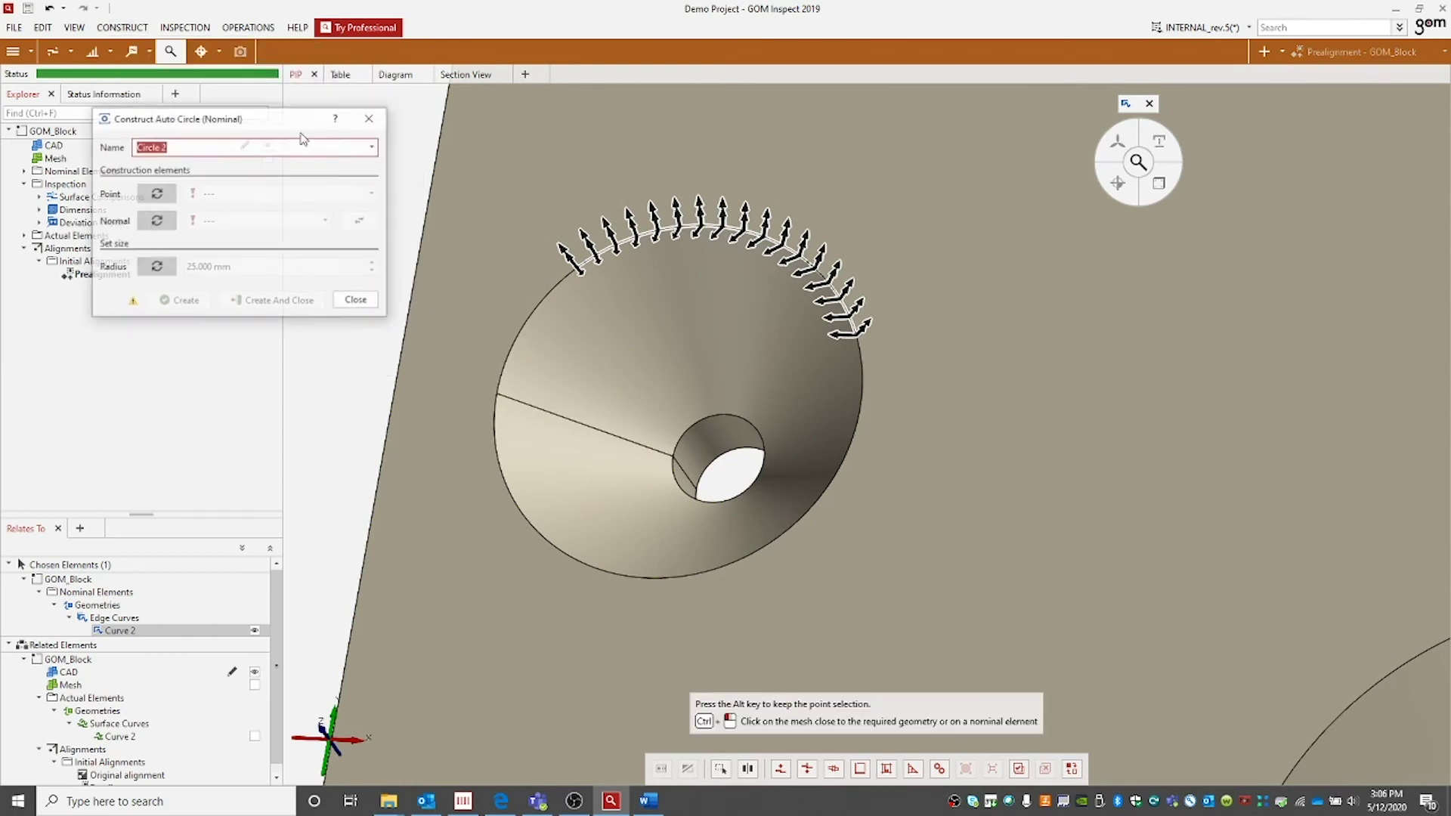
scroll(678, 250, "up", 3)
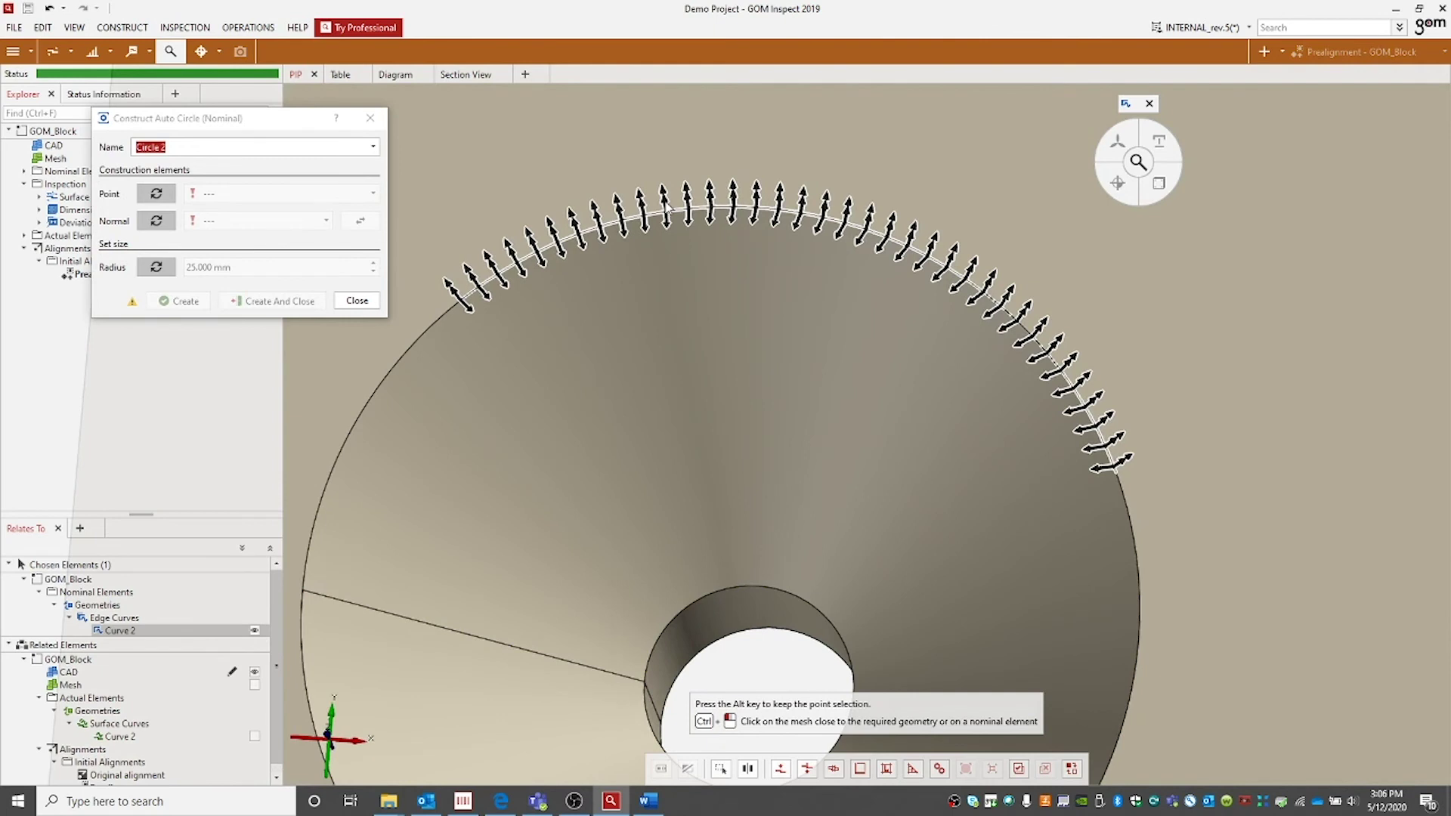
left_click(668, 205)
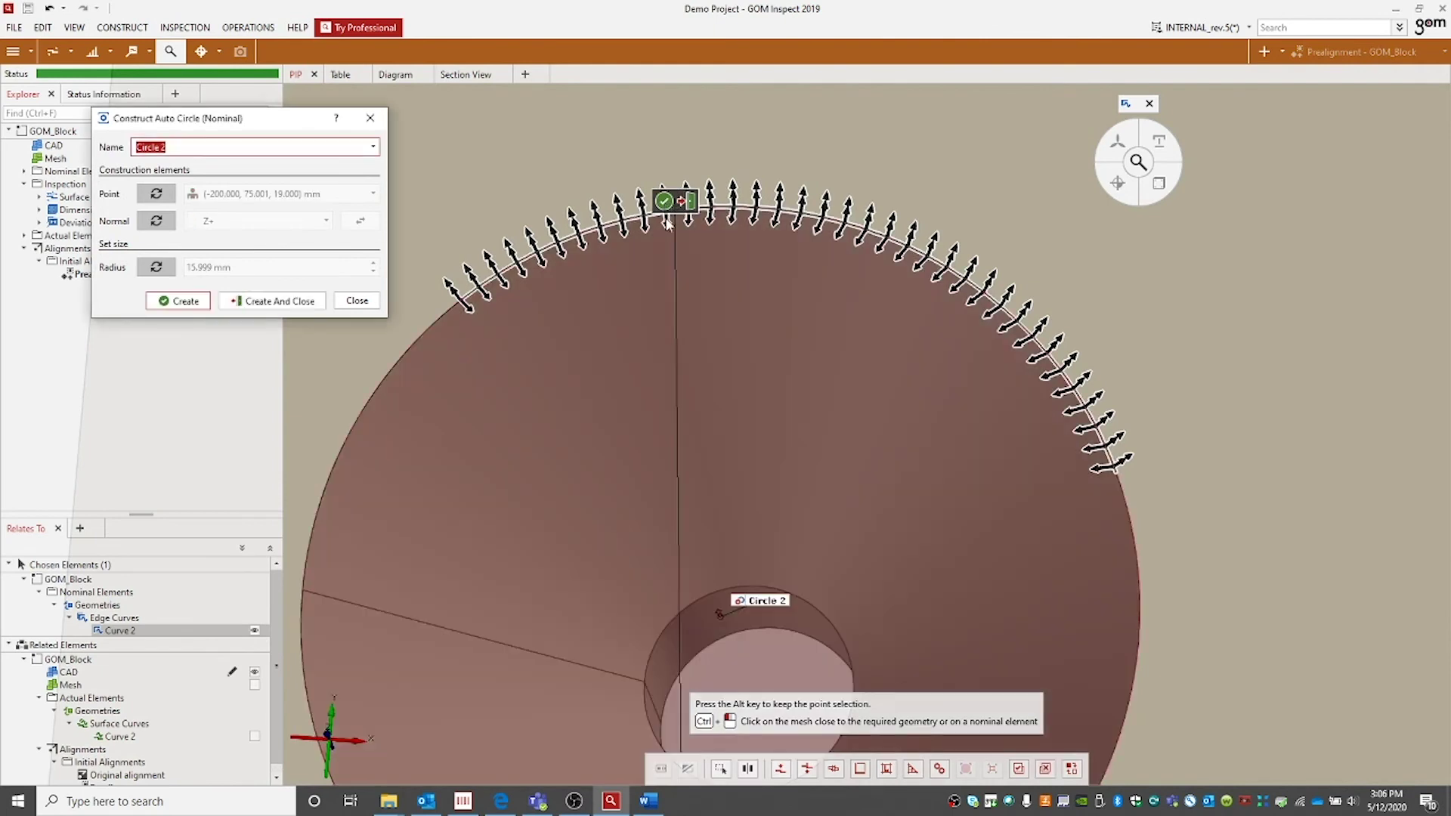
scroll(733, 282, "down", 3)
left_click_drag(765, 155, 768, 234)
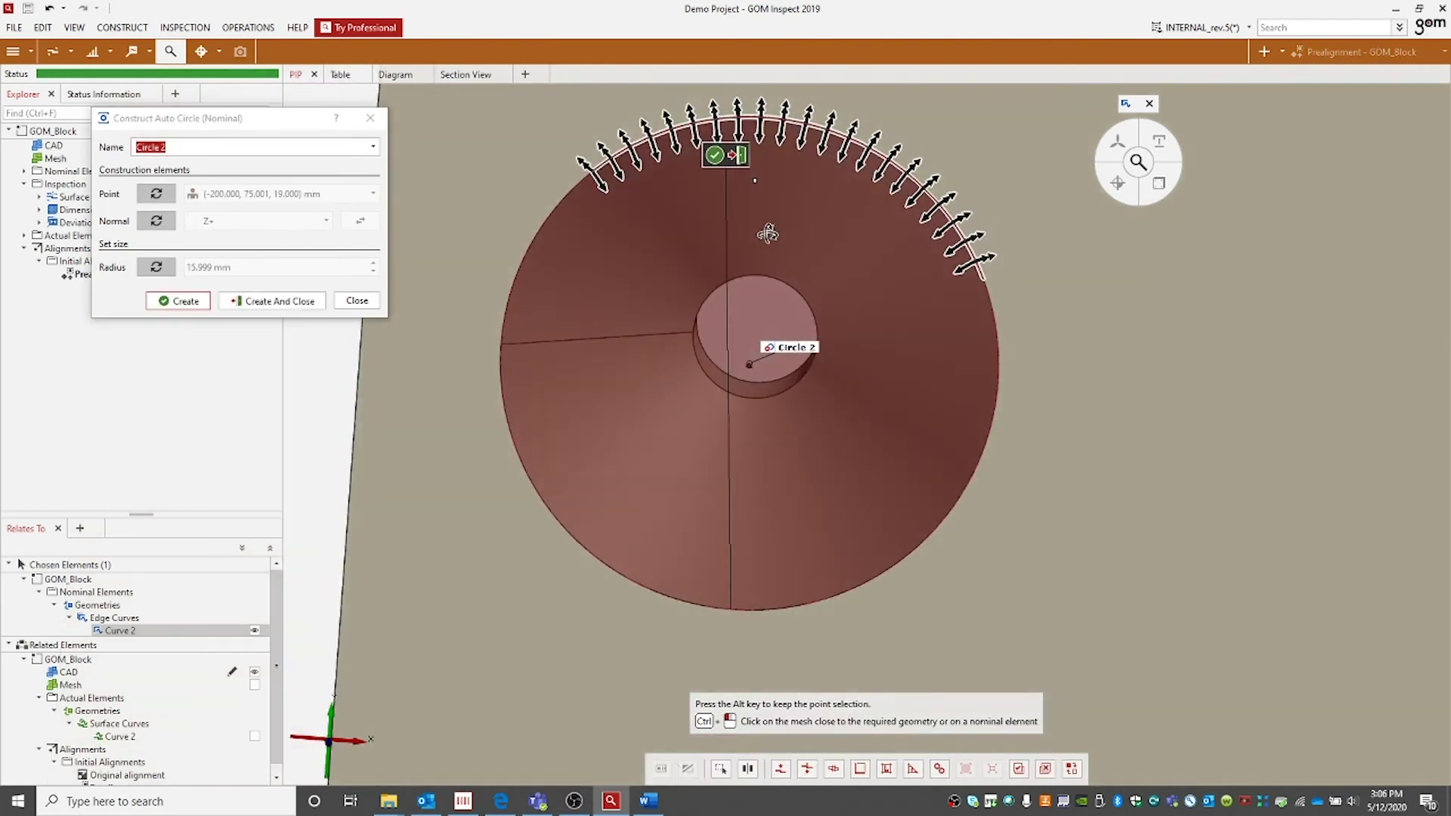
left_click(272, 301)
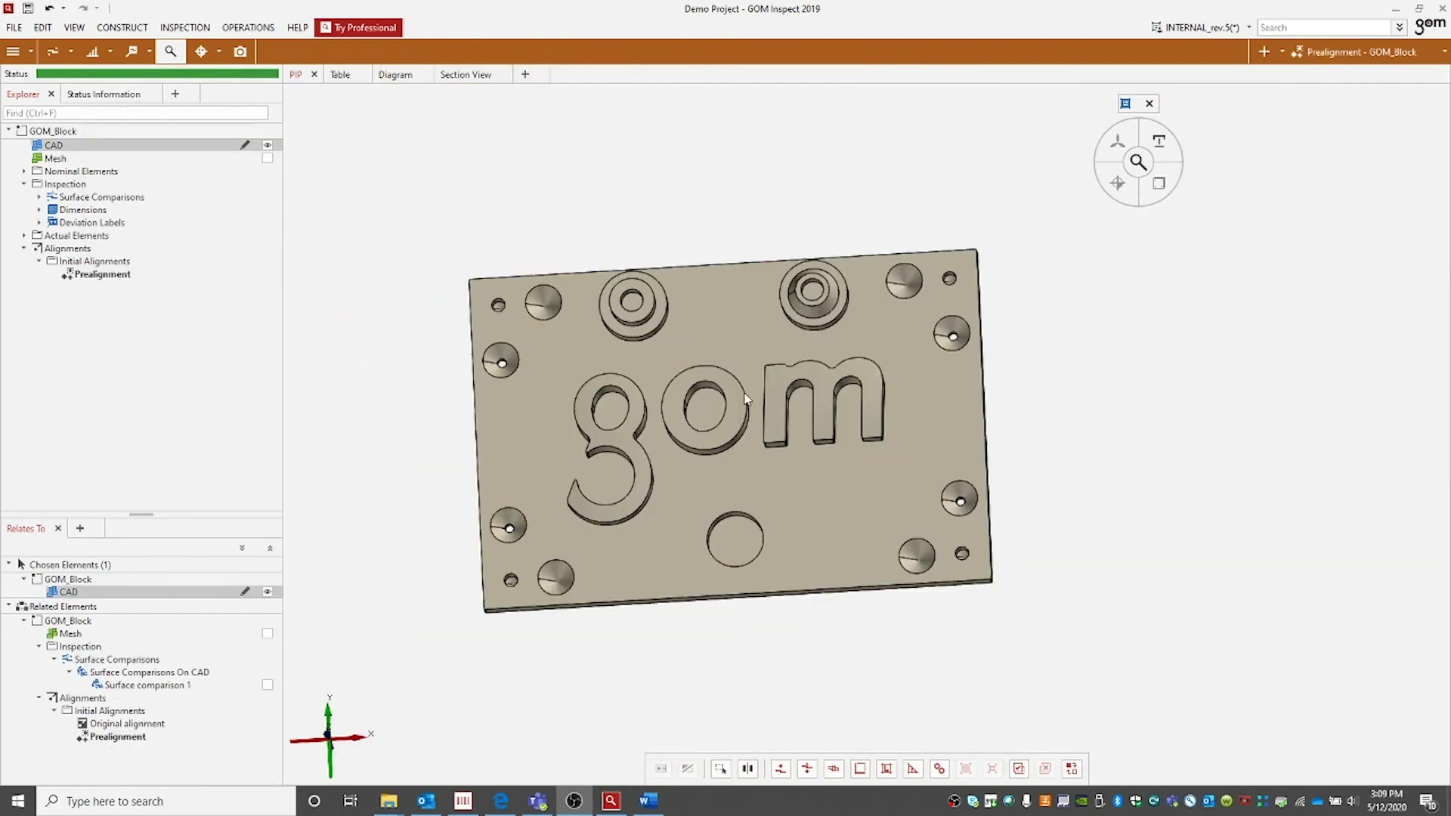
mouse_move(745, 399)
left_mouse_down()
mouse_move(735, 376)
mouse_move(739, 446)
left_mouse_up()
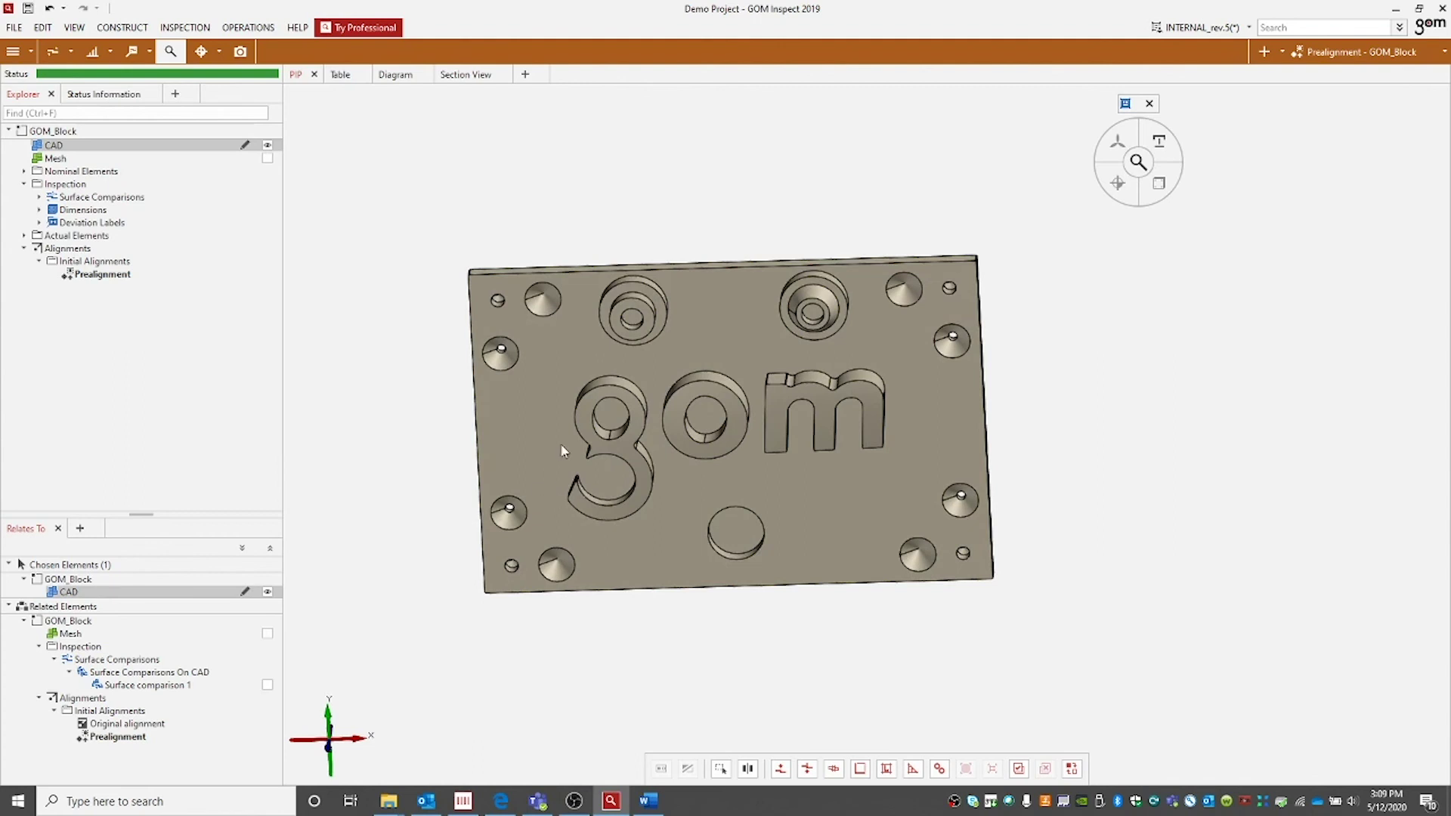
left_click_drag(561, 451, 629, 460)
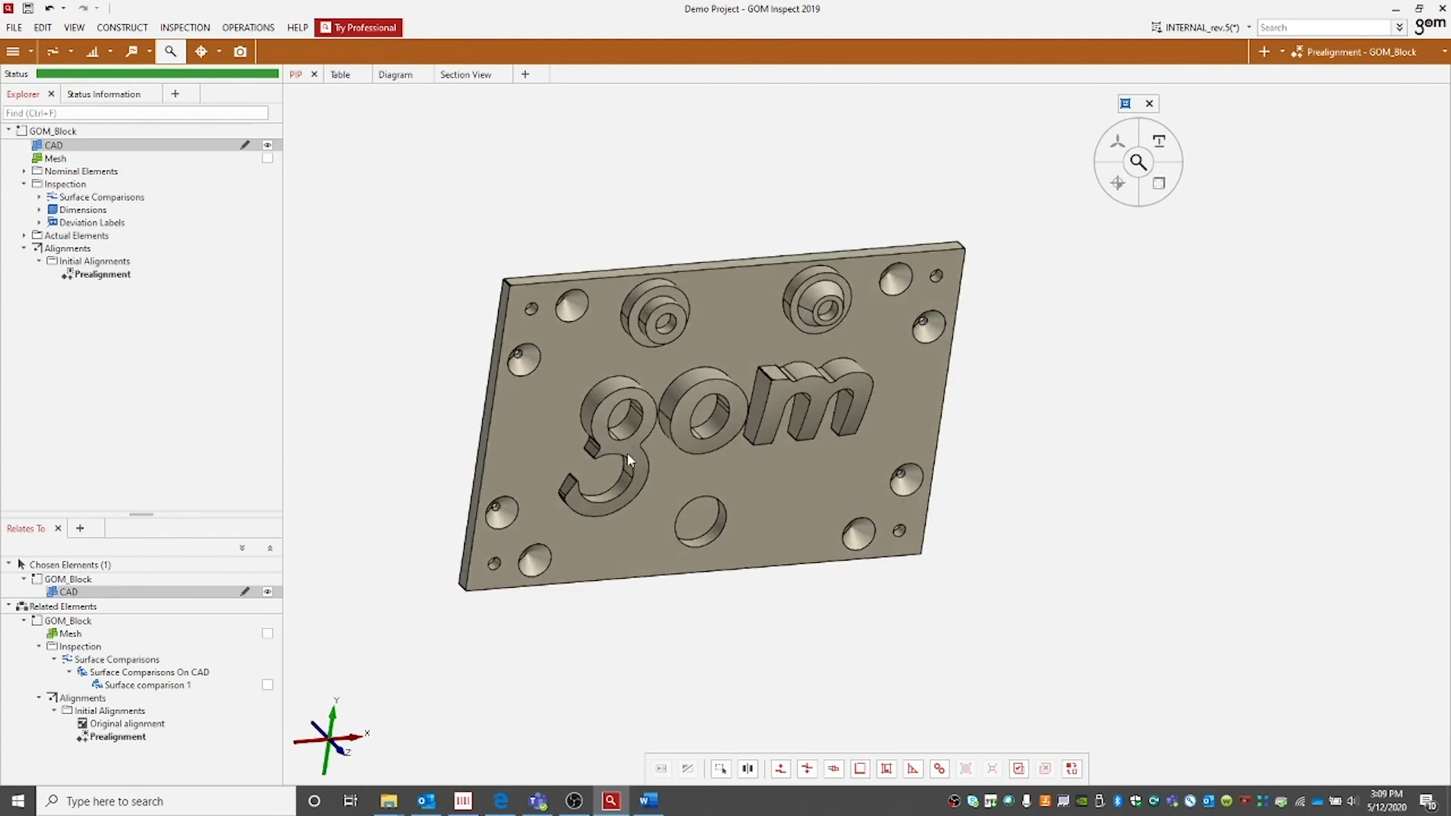
left_click_drag(720, 380, 849, 337)
scroll(880, 387, "down", 2)
middle_click_drag(881, 387, 745, 354)
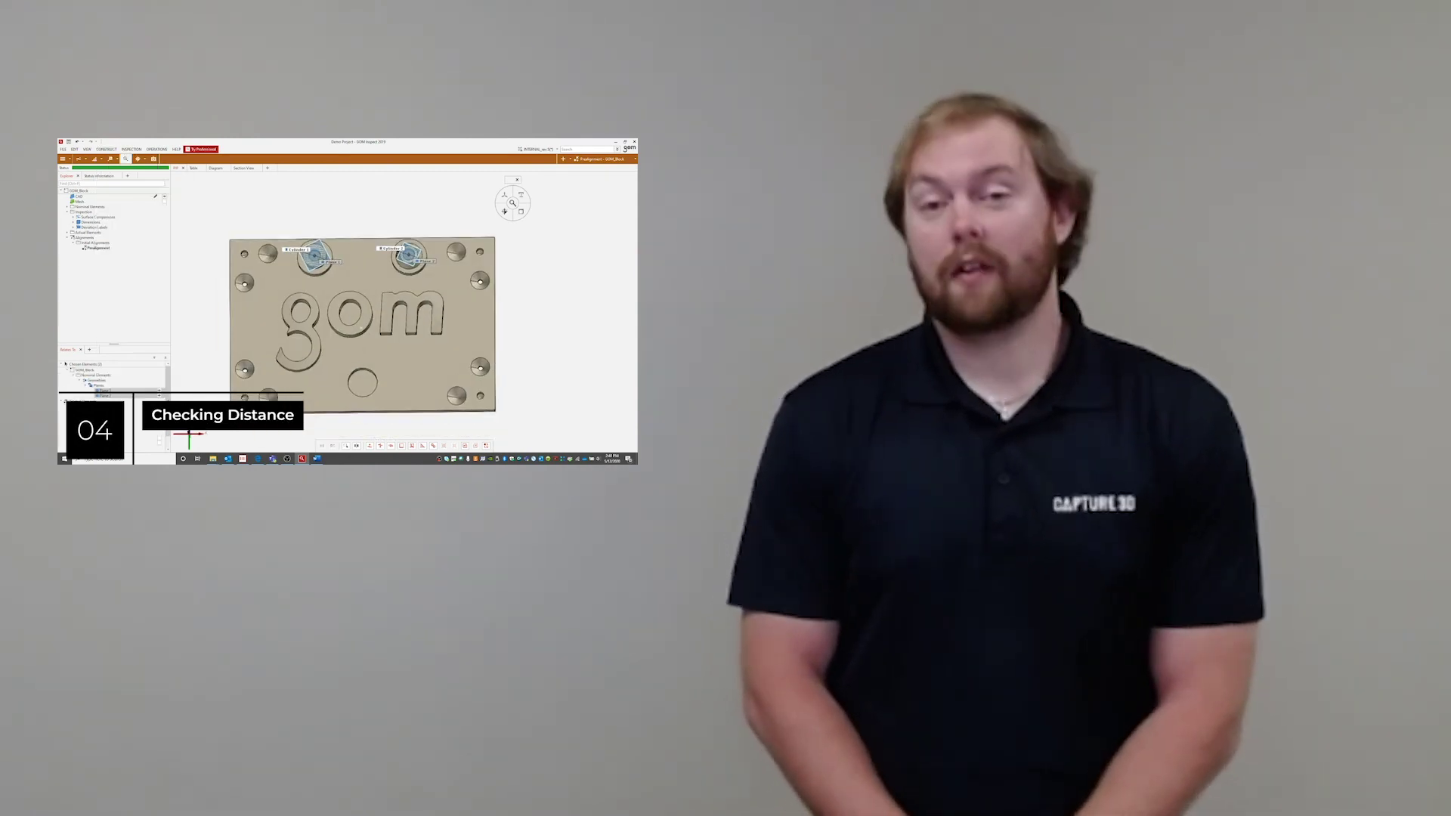
middle_click_drag(348, 294, 360, 304)
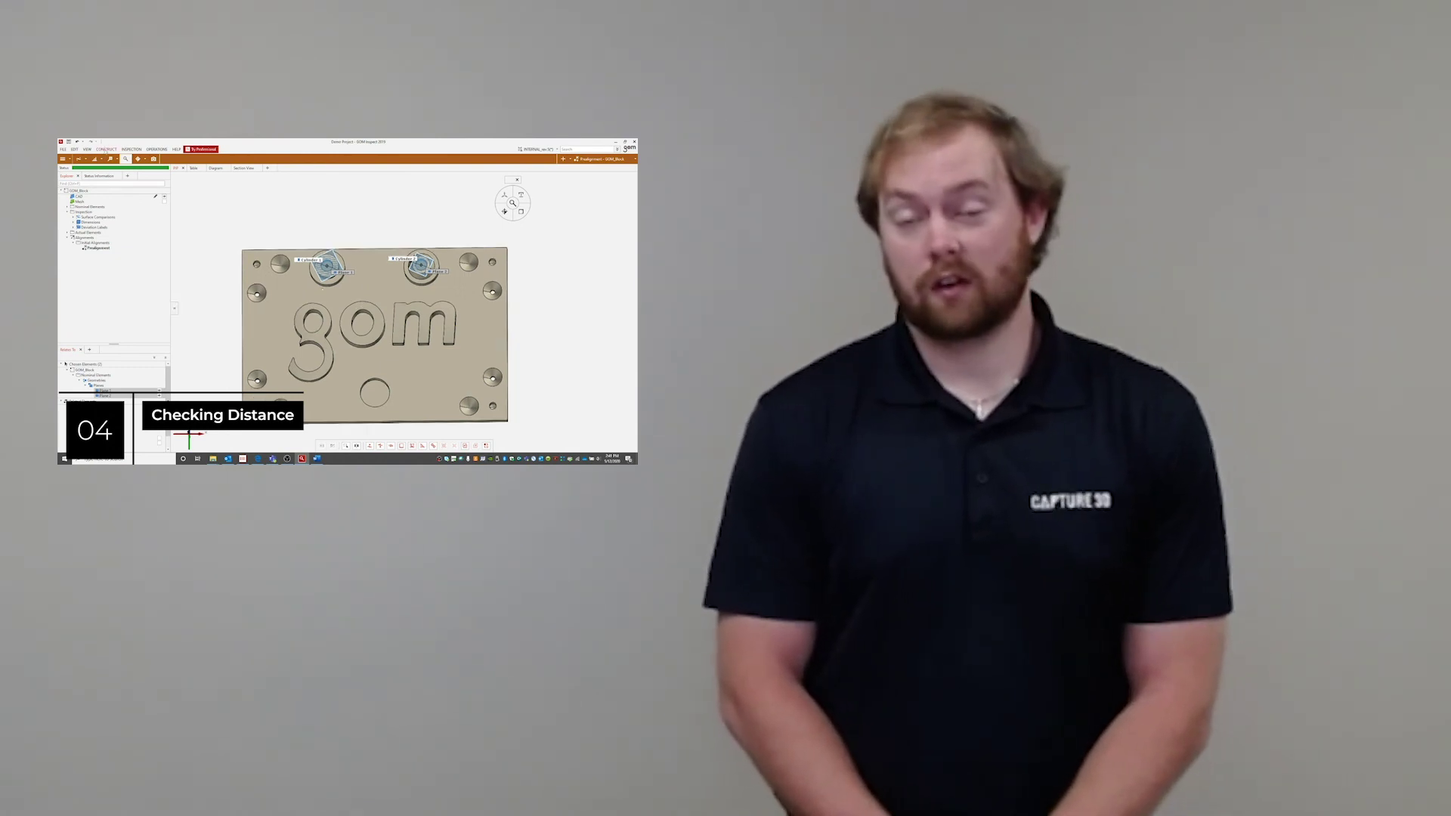